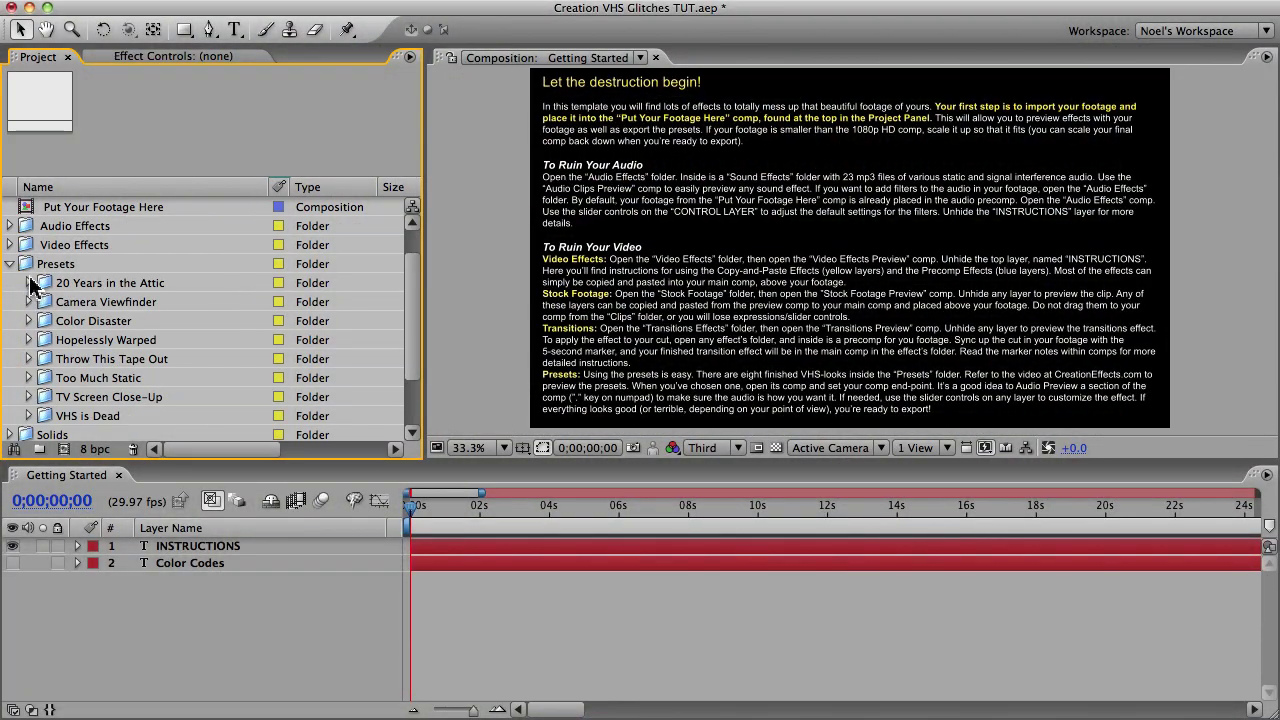
- Open the 20 Years in the Attic preset composition and view the Vertical Flicker layer's effect controls
double_click(108, 306)
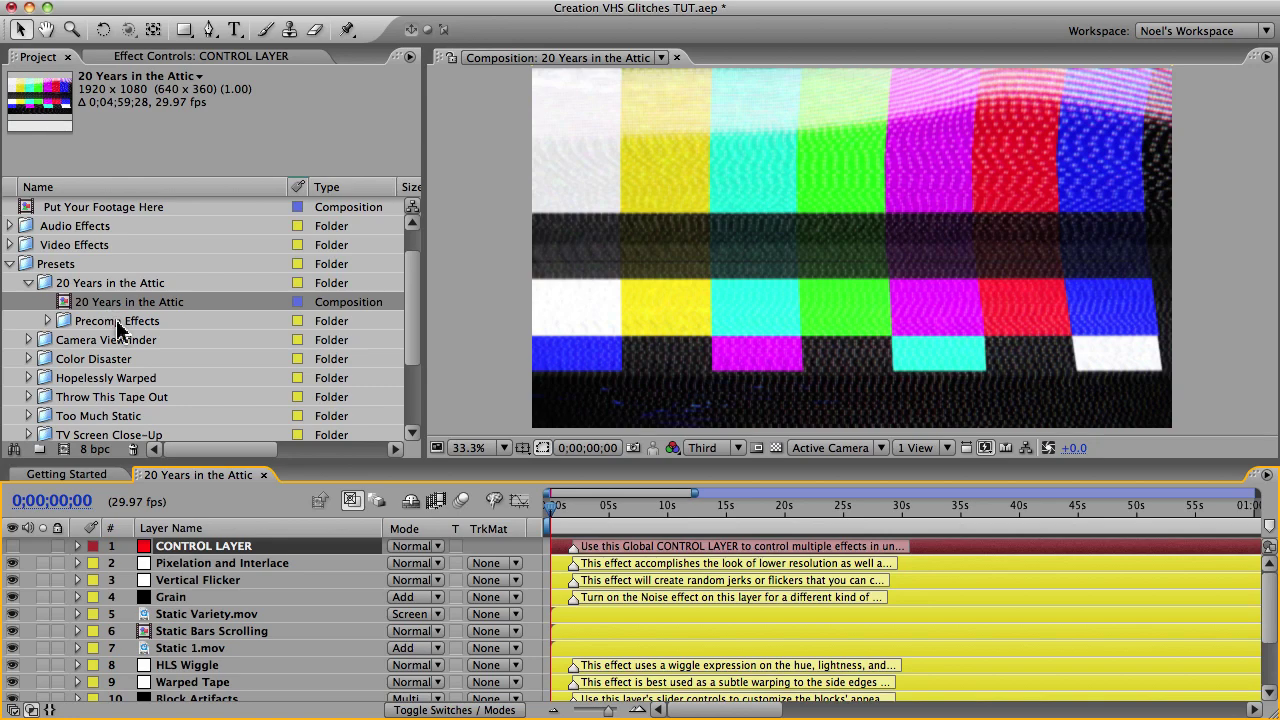
scroll(1268, 600, "down", 1)
mouse_move(1268, 600)
left_mouse_down()
mouse_move(1268, 657)
mouse_move(1268, 588)
left_mouse_up()
left_click(234, 582)
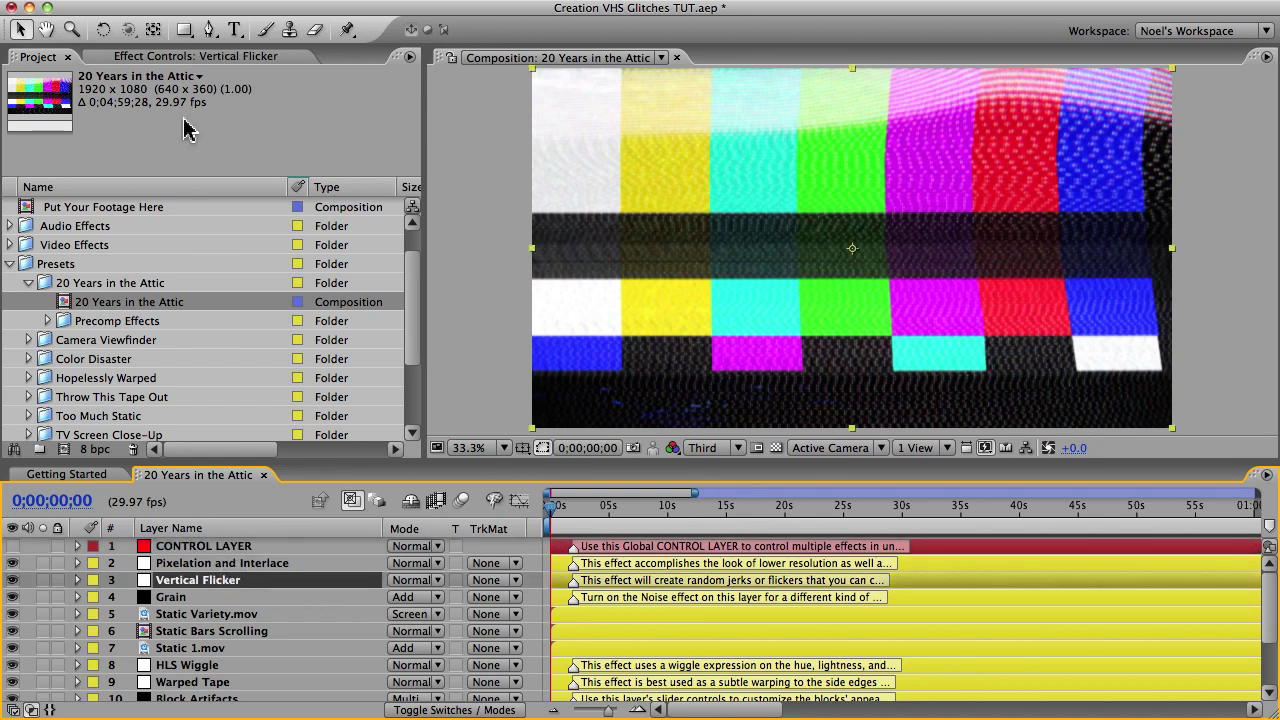
left_click(183, 57)
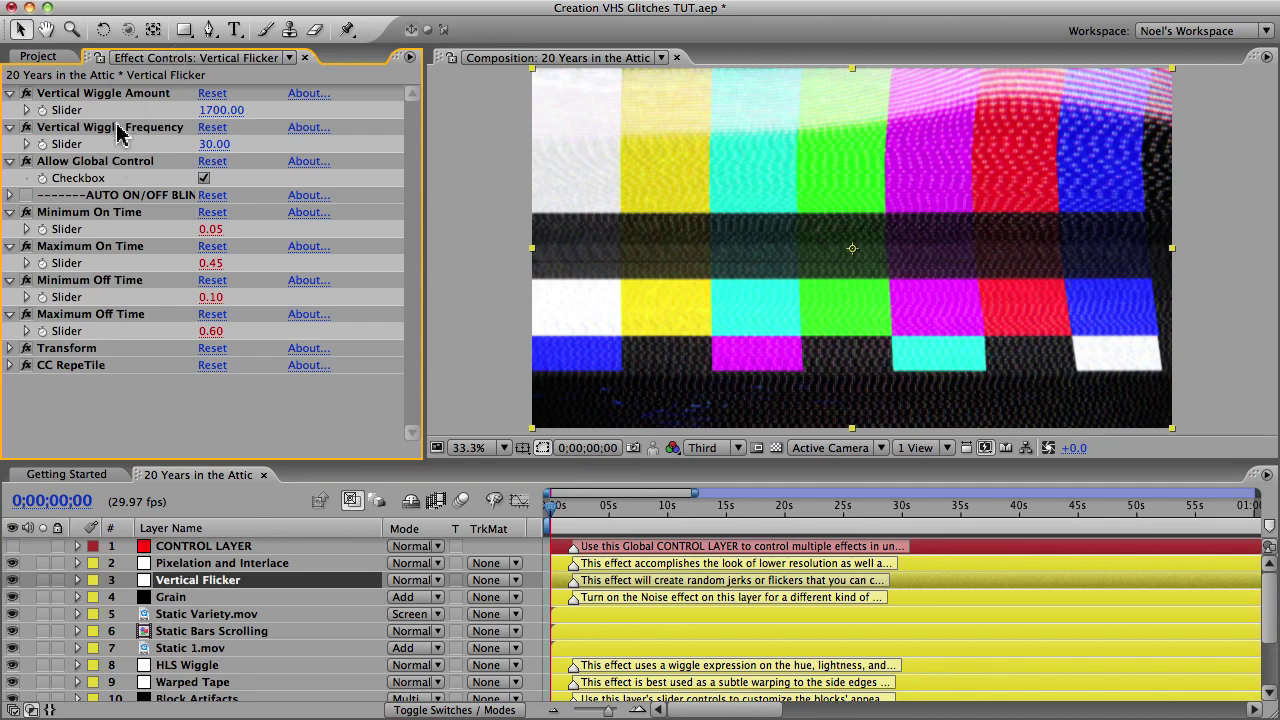
- Close the 20 Years in the Attic composition and collapse the Presets folder in the project list
left_click(263, 474)
left_click(60, 59)
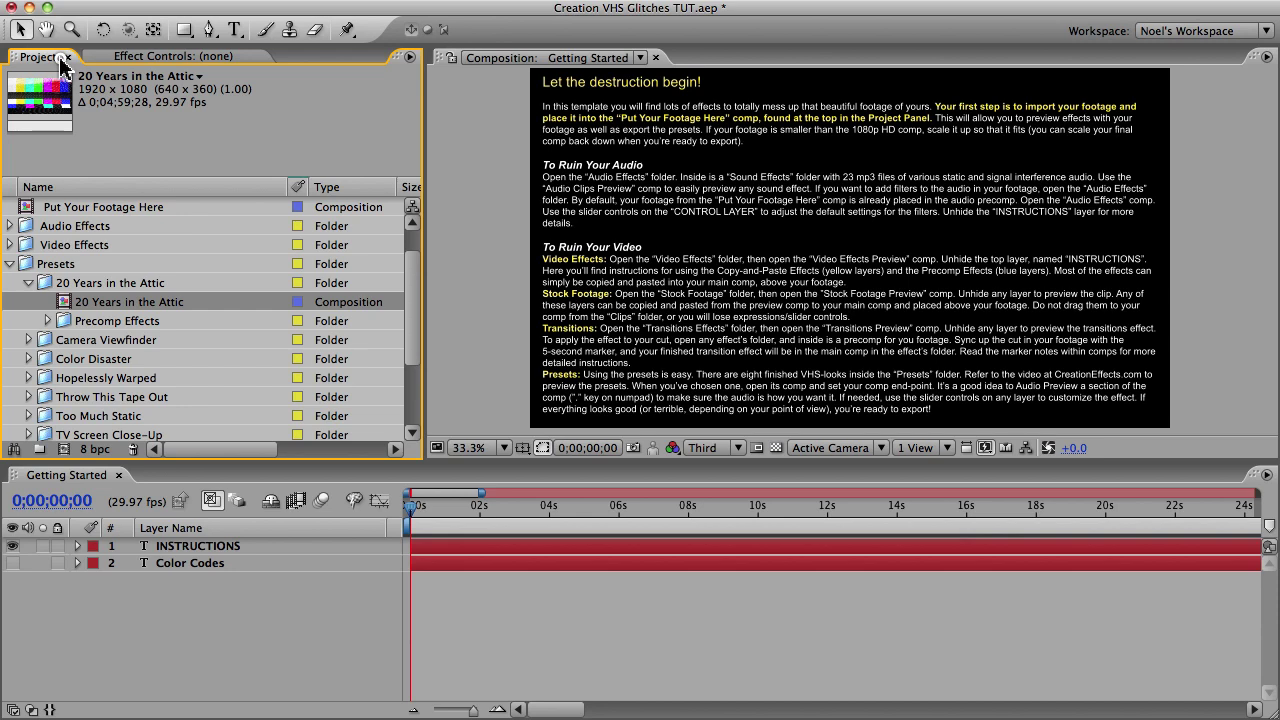
left_click(28, 283)
left_click(9, 264)
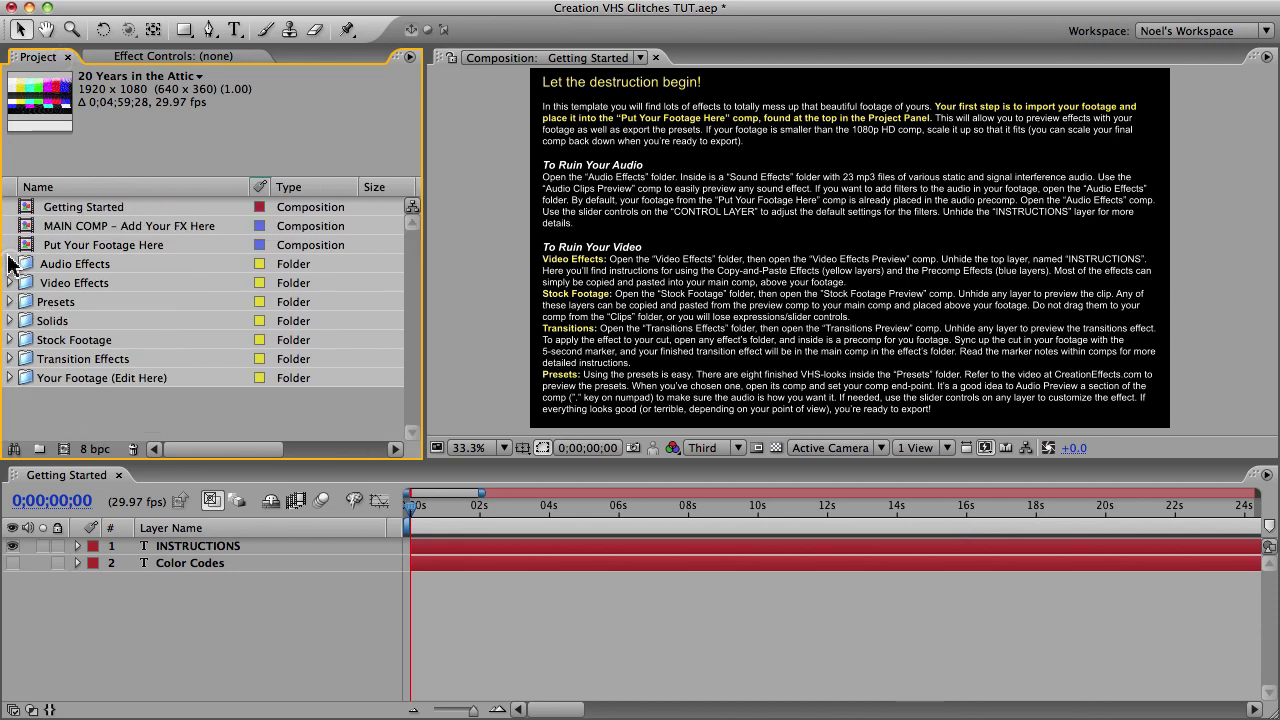
- Look through the Stock Footage folder, including its Clips subfolder, and collapse it
left_click(70, 359)
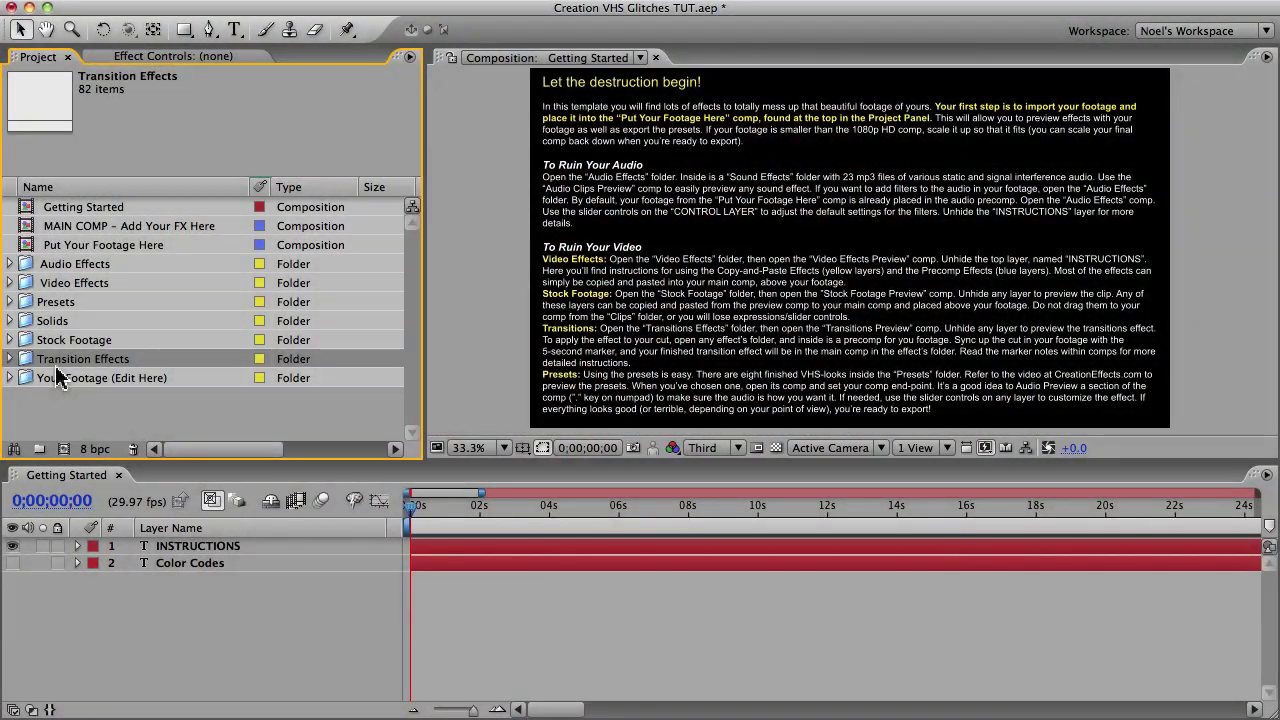
left_click(16, 342)
left_click(10, 341)
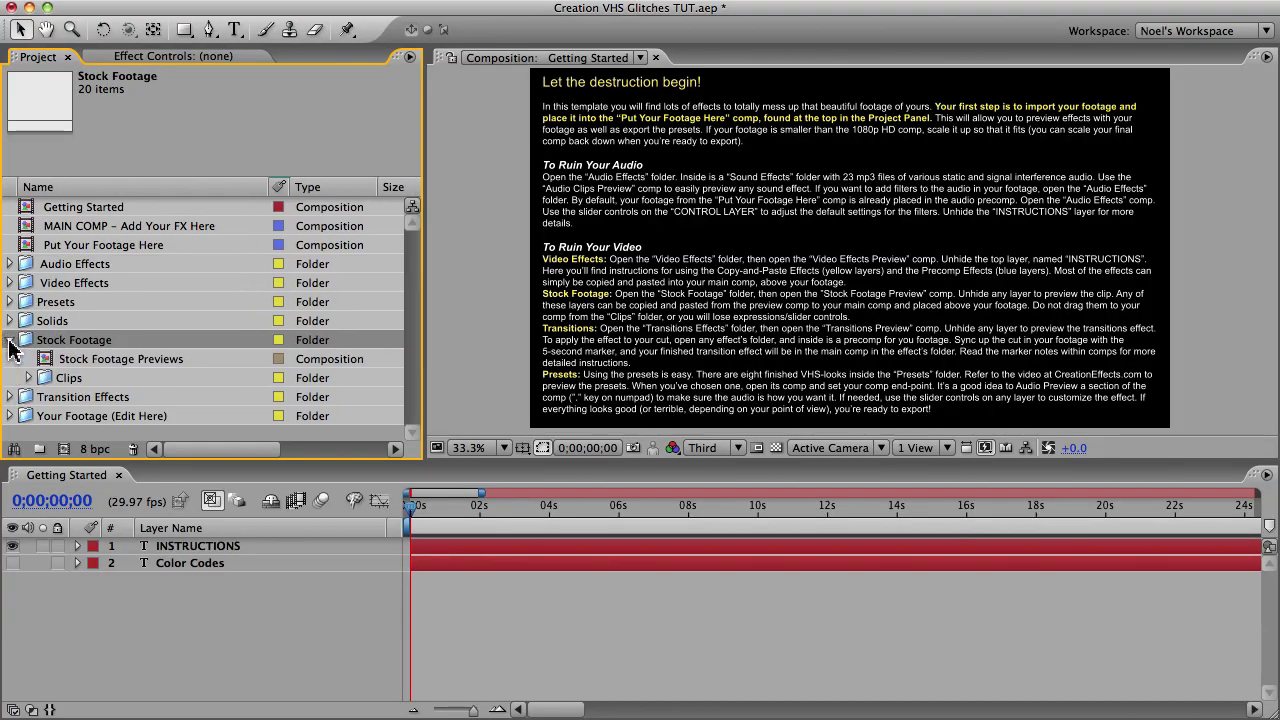
left_click(28, 378)
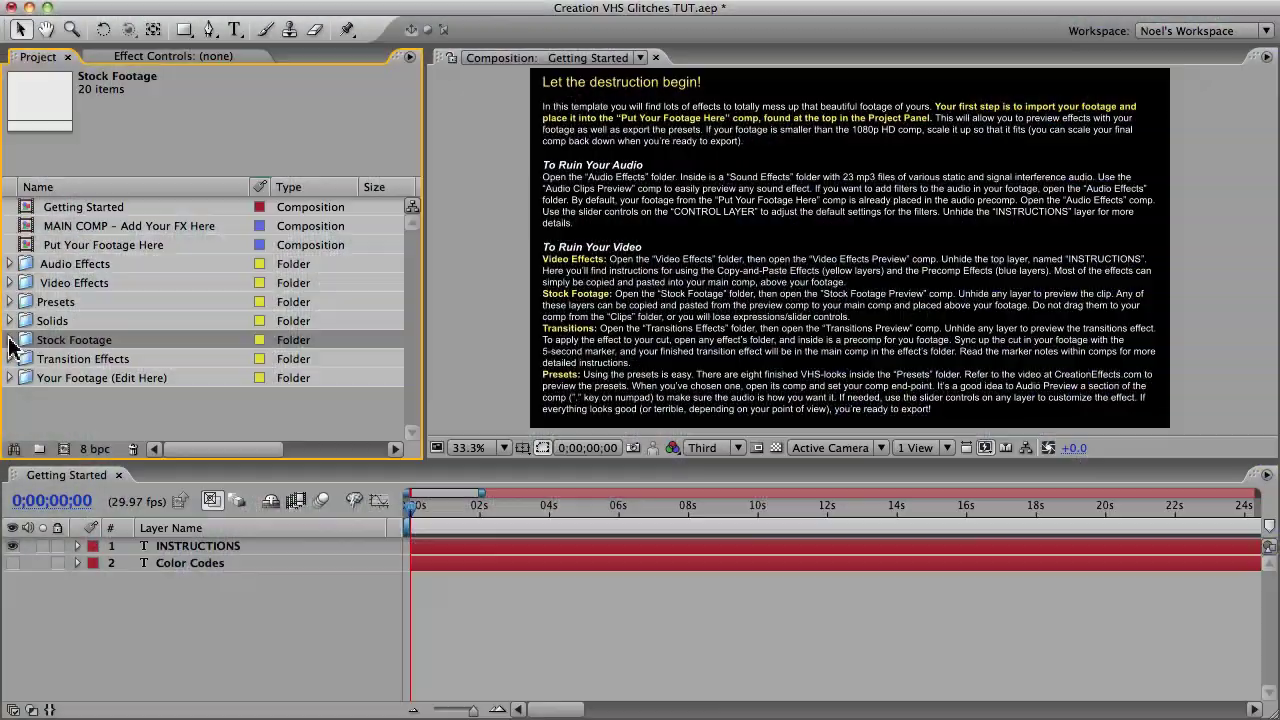
- Reopen the 20 Years in the Attic preset composition and view the effect controls of its CONTROL LAYER
left_click(14, 304)
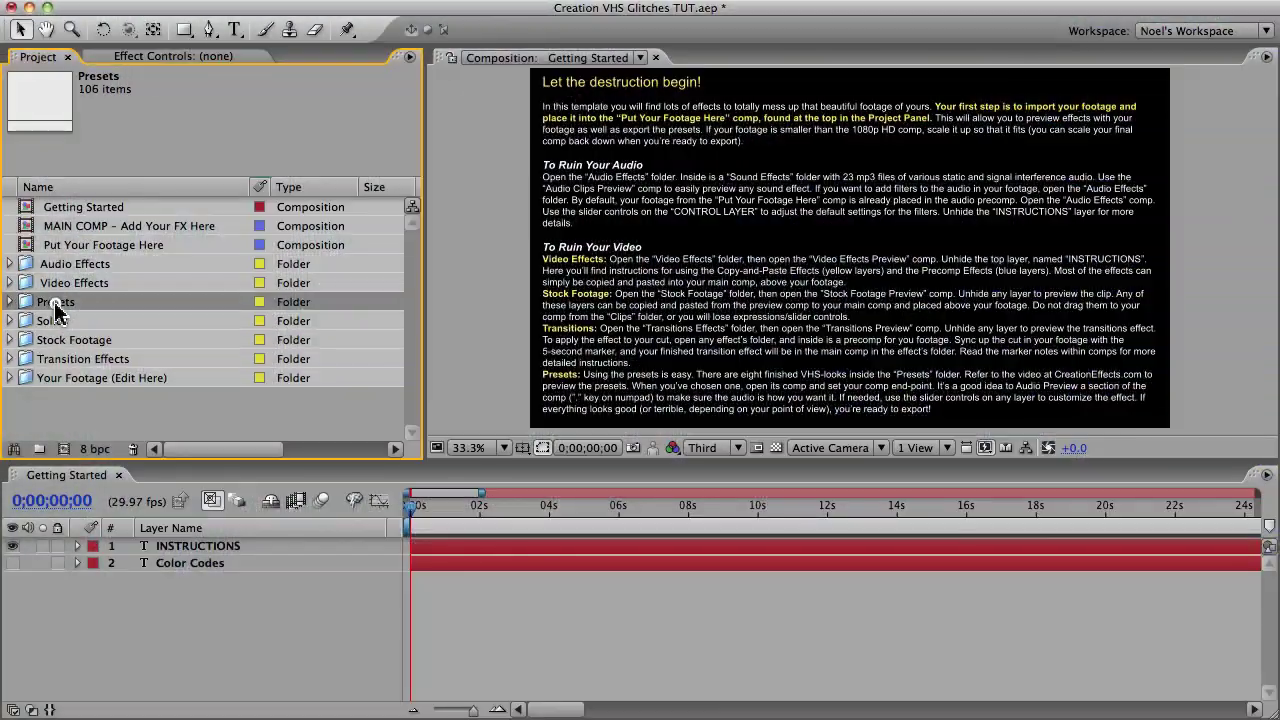
left_click(10, 302)
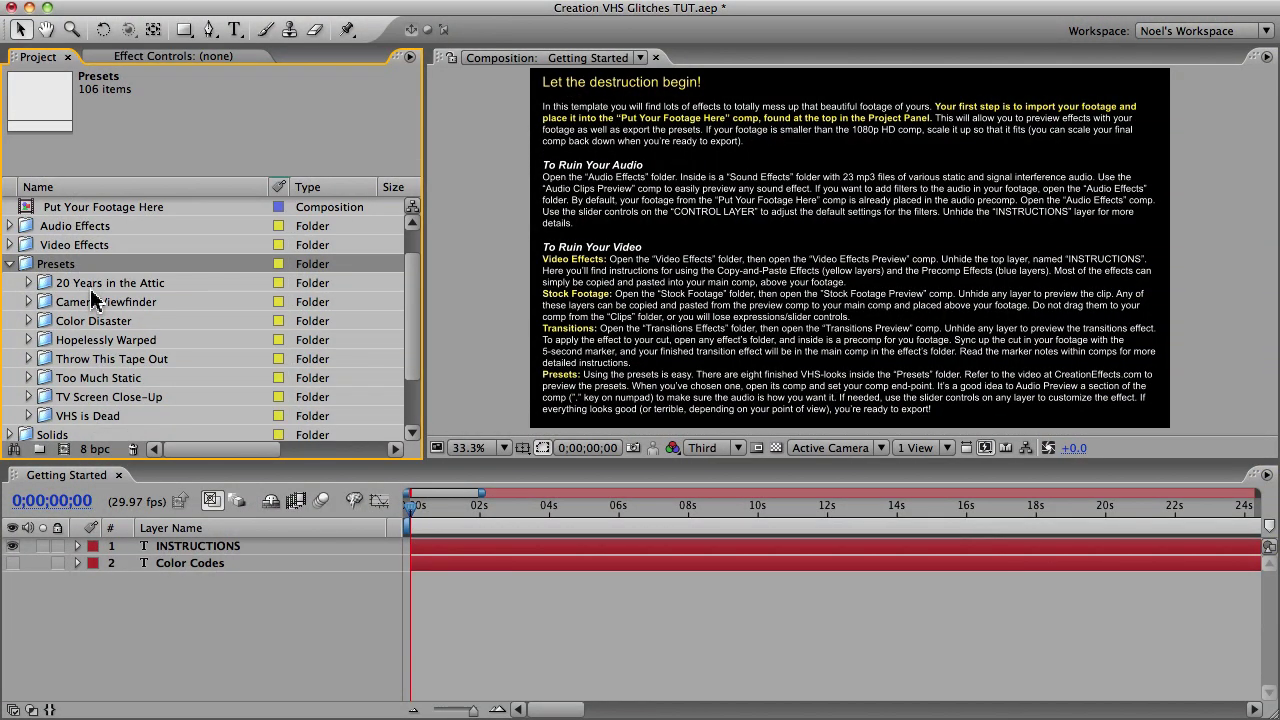
left_click(28, 283)
double_click(110, 302)
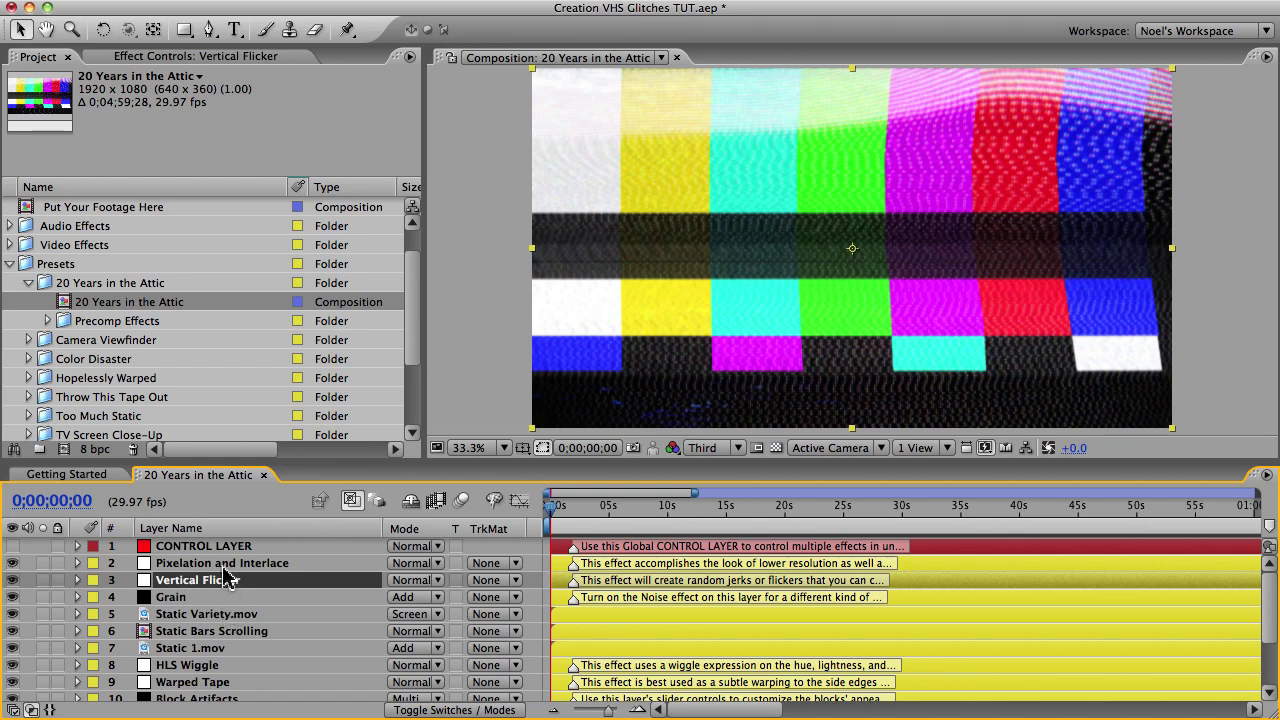
left_click(218, 546)
left_click(213, 57)
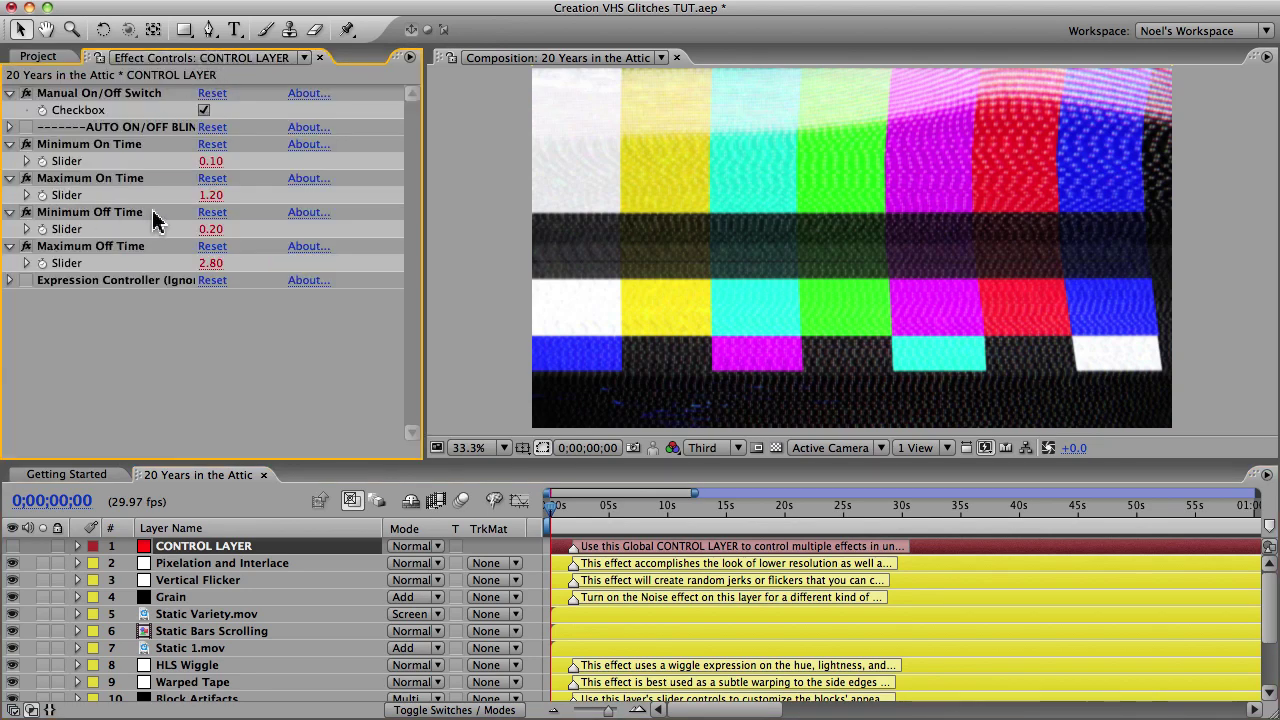
- Close the 20 Years in the Attic preset composition and collapse its folder and the Presets folder
left_click(262, 478)
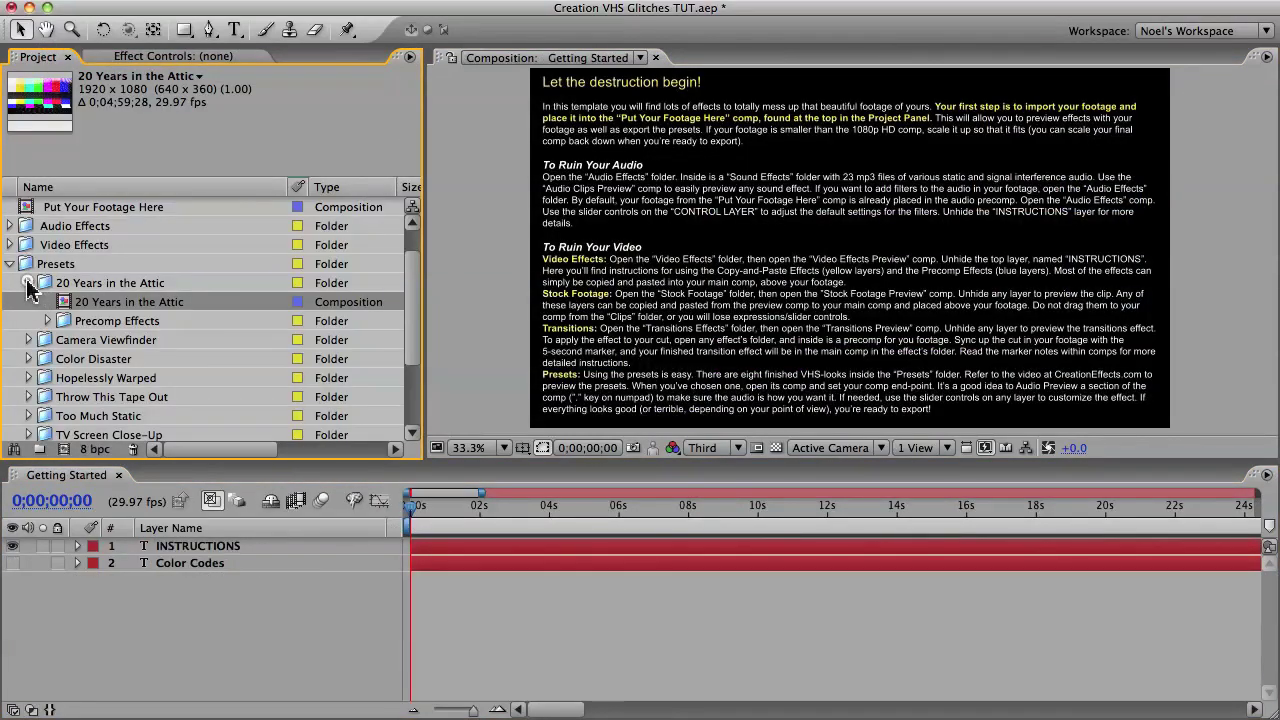
left_click(12, 276)
left_click(9, 266)
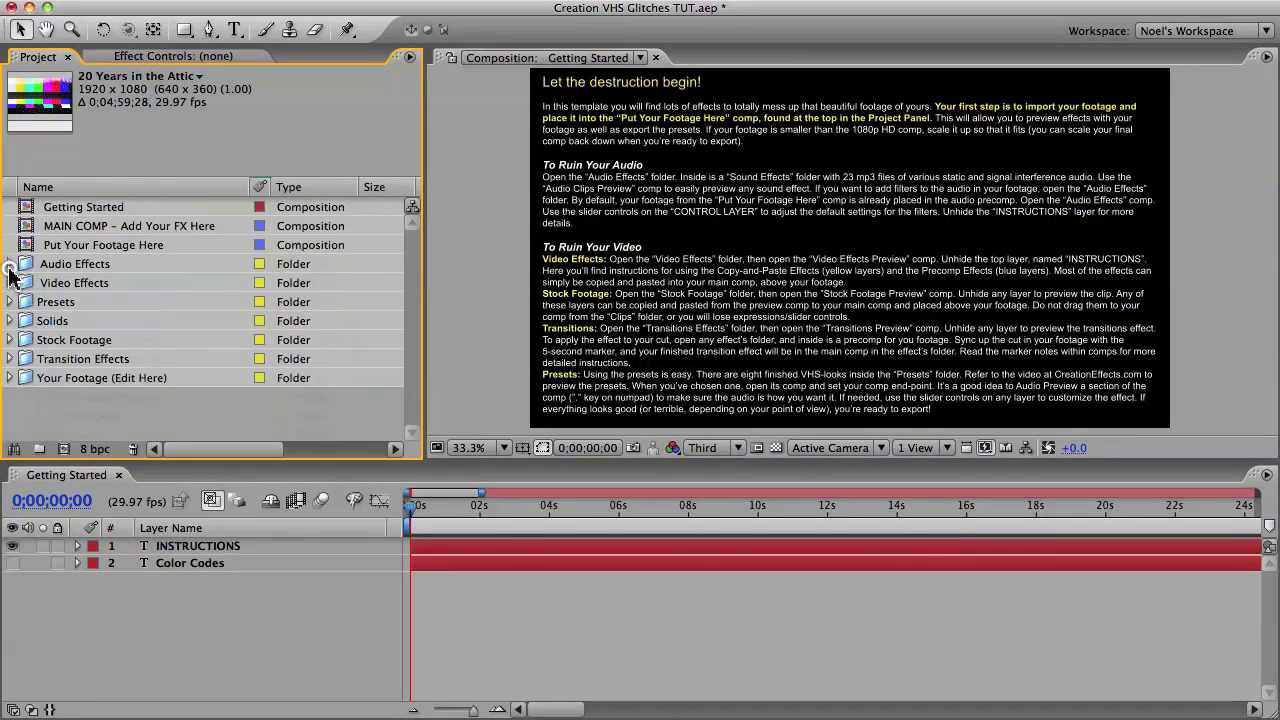
- Open the Video Effects Preview composition from the Video Effects folder and look through its effect layers
left_click(45, 286)
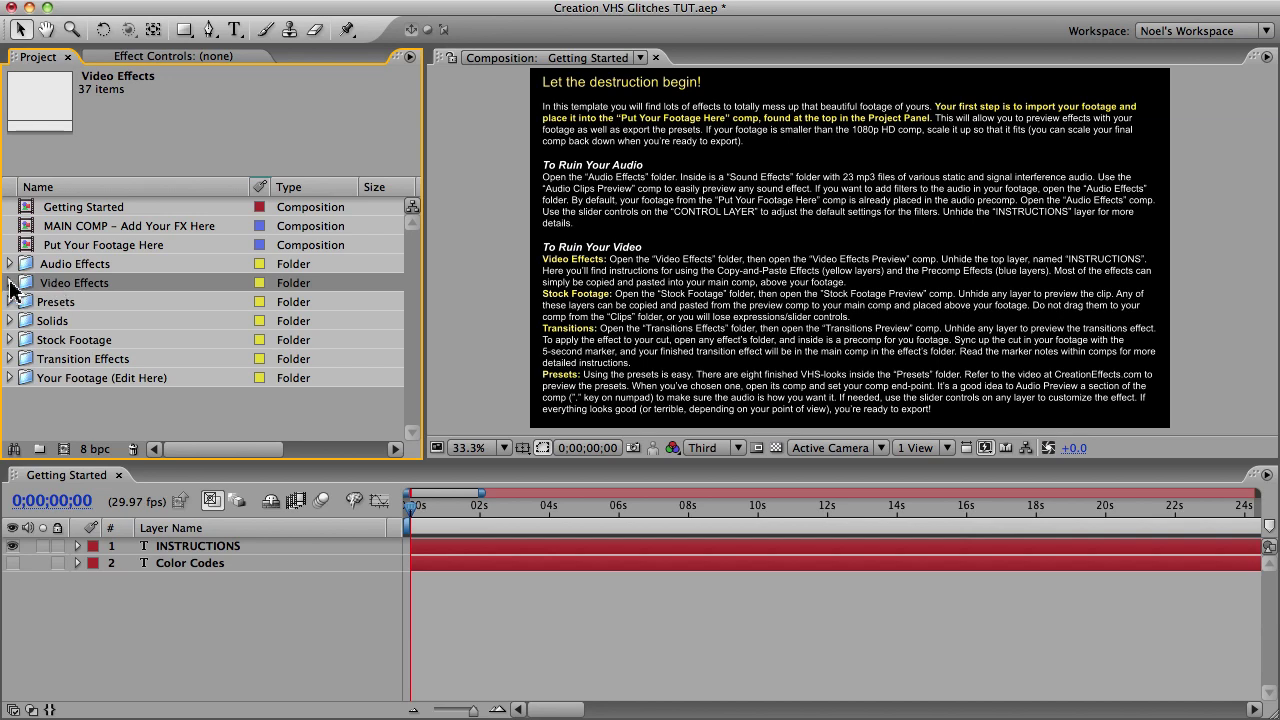
left_click(9, 283)
double_click(88, 304)
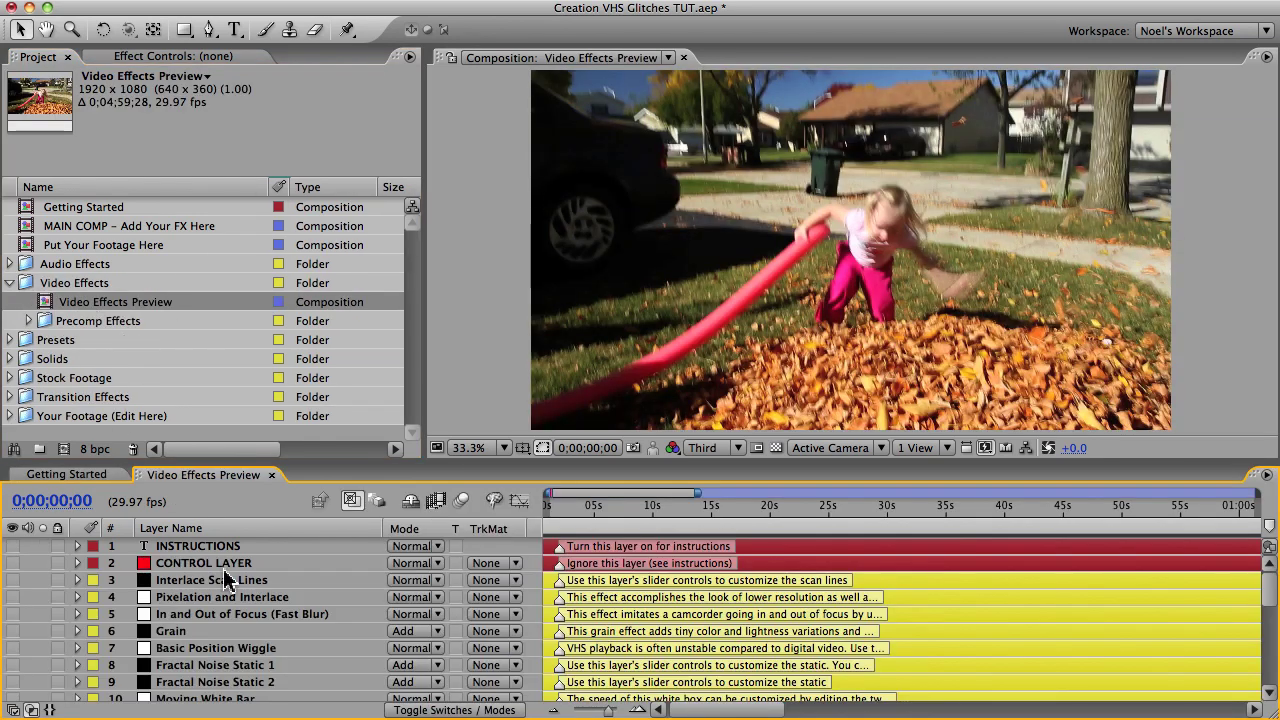
left_click_drag(1275, 598, 1270, 686)
- Collapse the Video Effects folder and look through the MP3 Files inside the Stock Audio Clps folder under Audio Effects
left_click(9, 283)
left_click(9, 264)
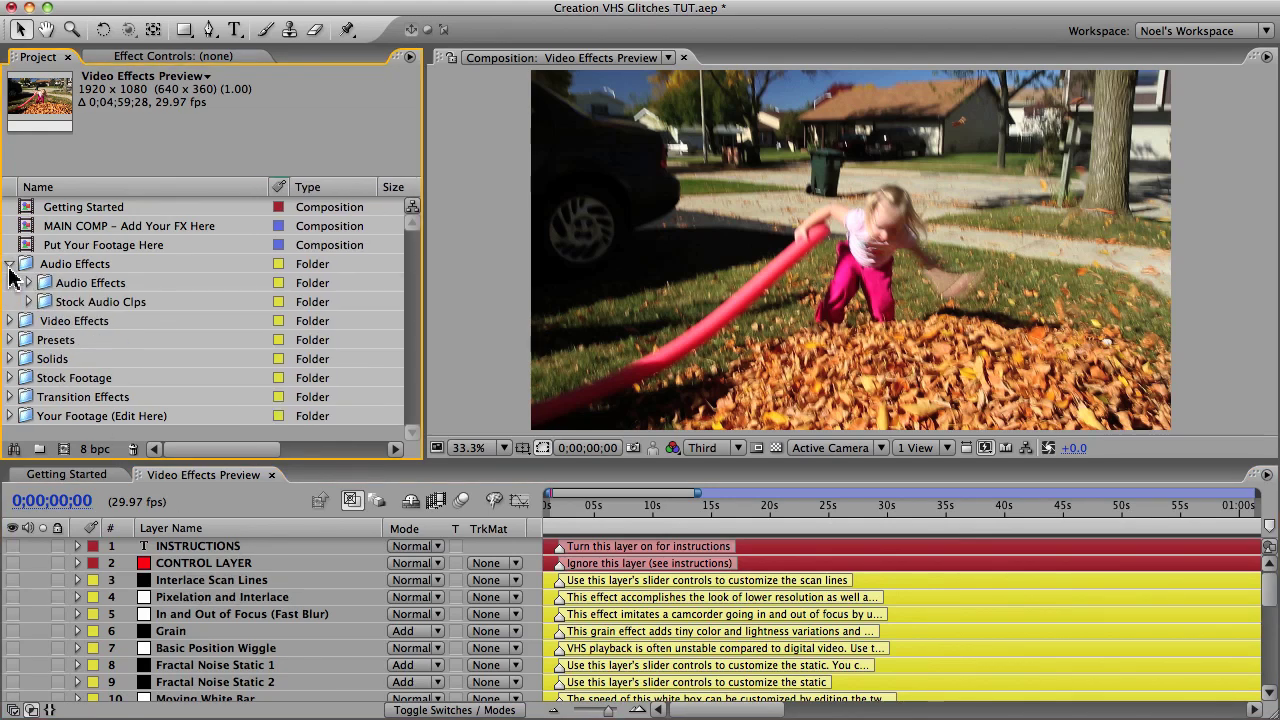
left_click(29, 302)
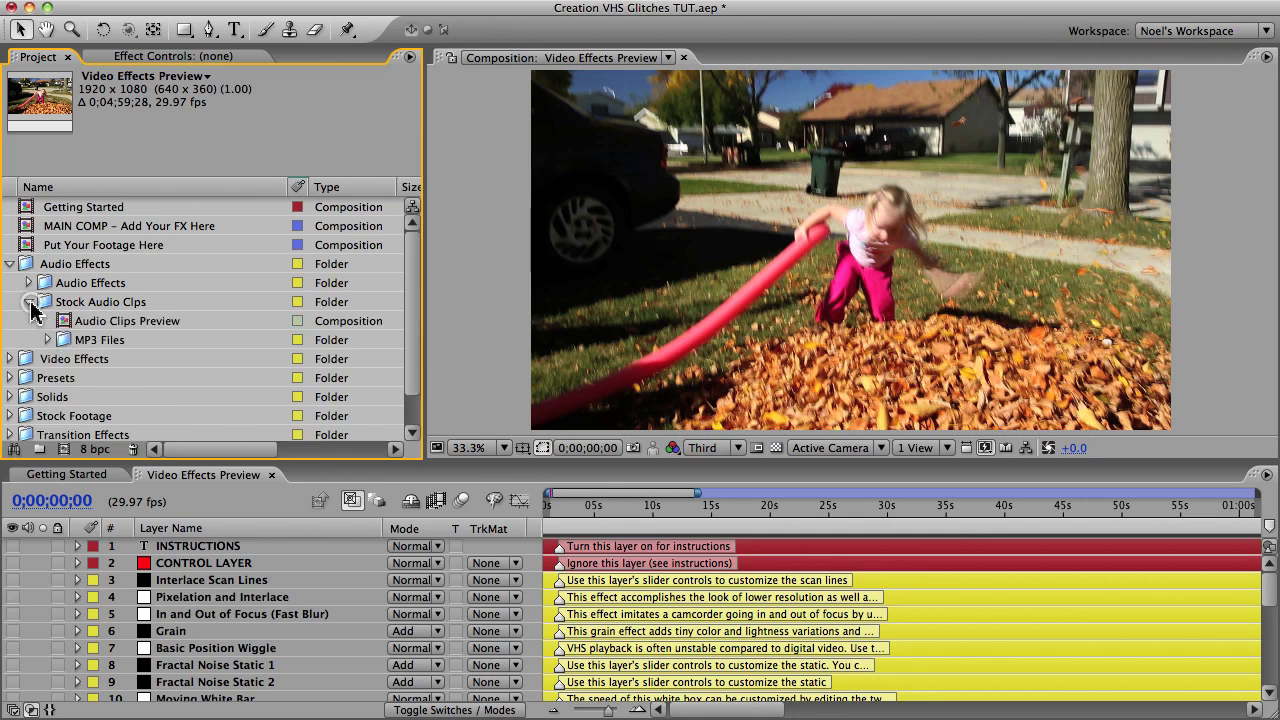
left_click(66, 341)
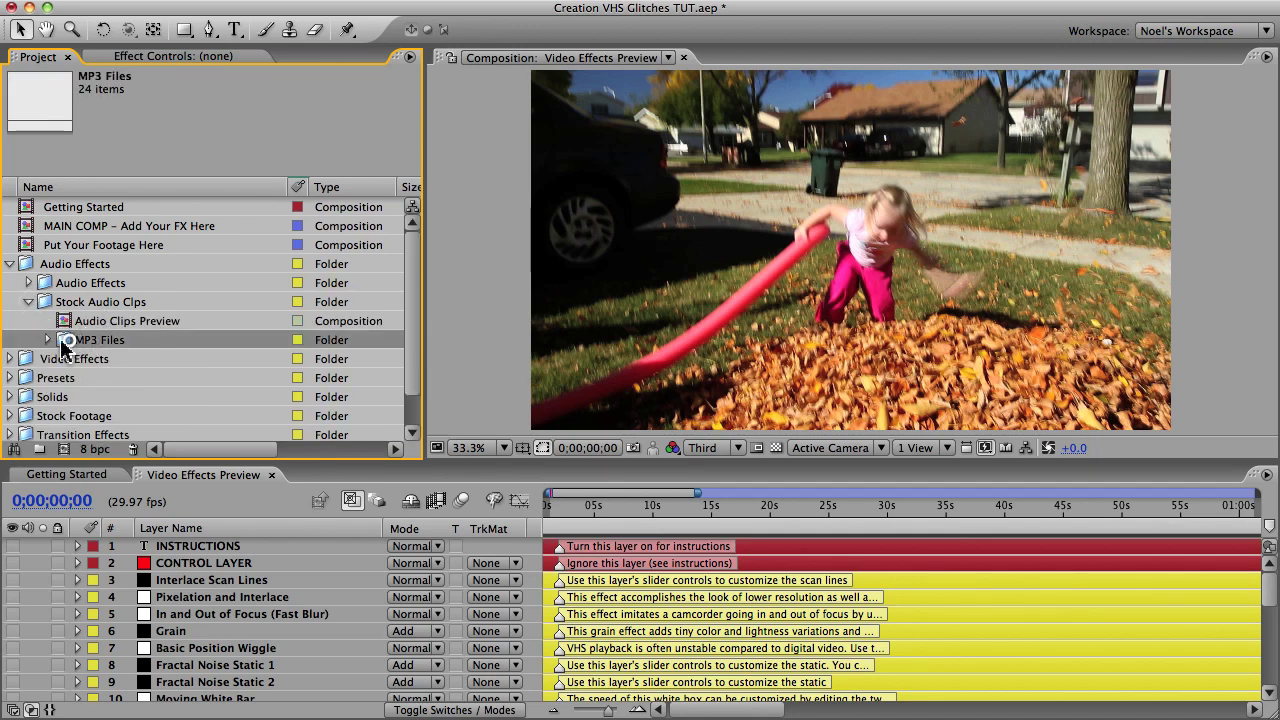
left_click(47, 340)
left_click(50, 207)
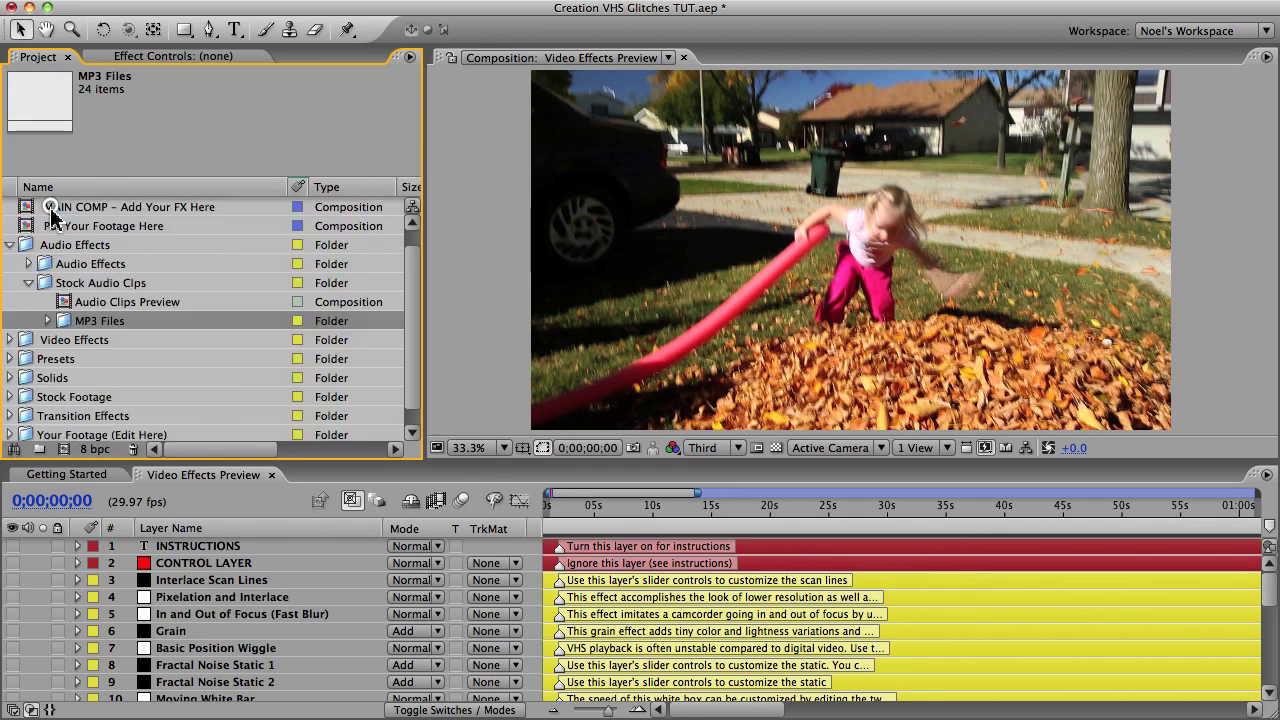
left_click(30, 300)
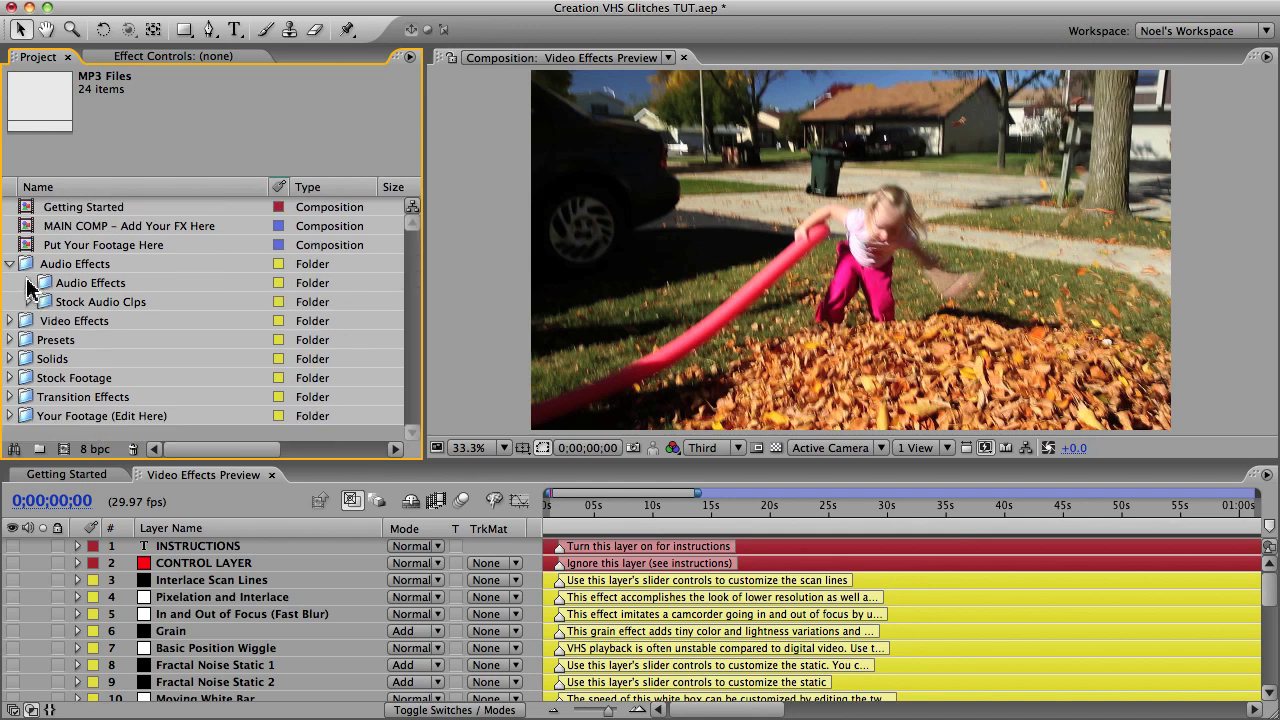
- Inspect the Audio Effects composition in the nested Audio Effects folder, and close the Video Effects Preview composition
left_click(29, 284)
left_click(110, 304)
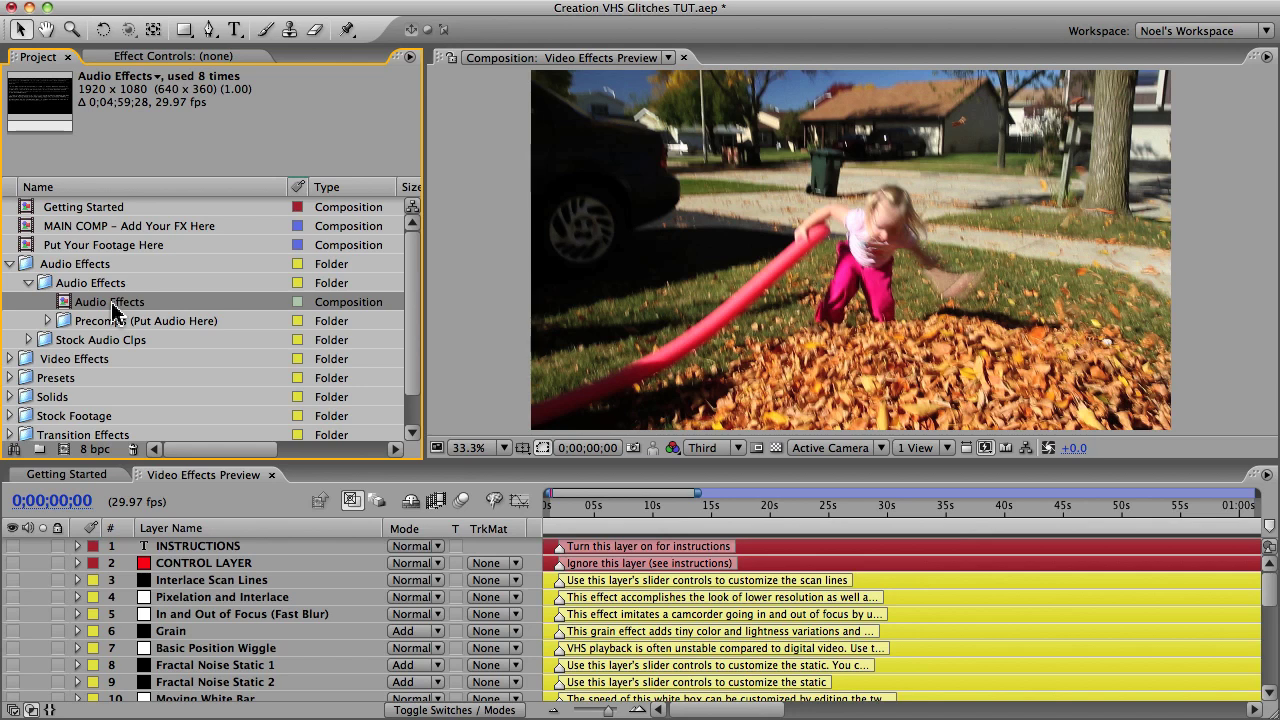
left_click(29, 283)
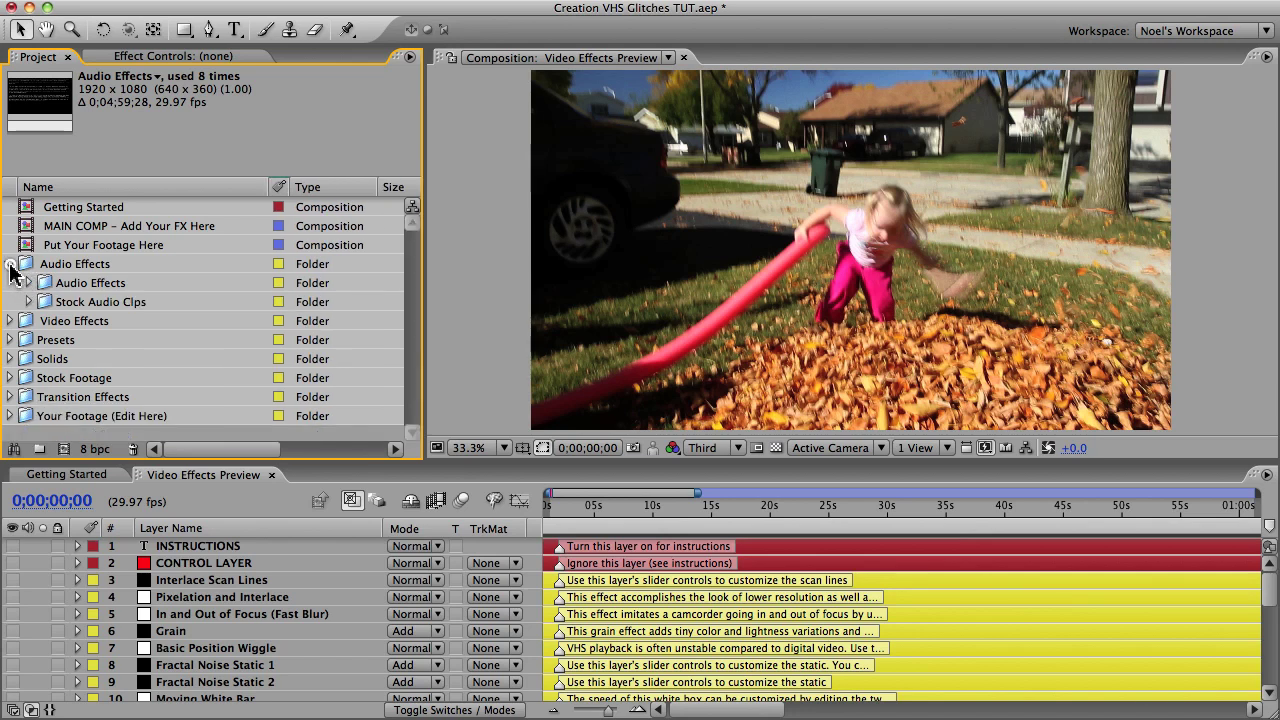
left_click(10, 264)
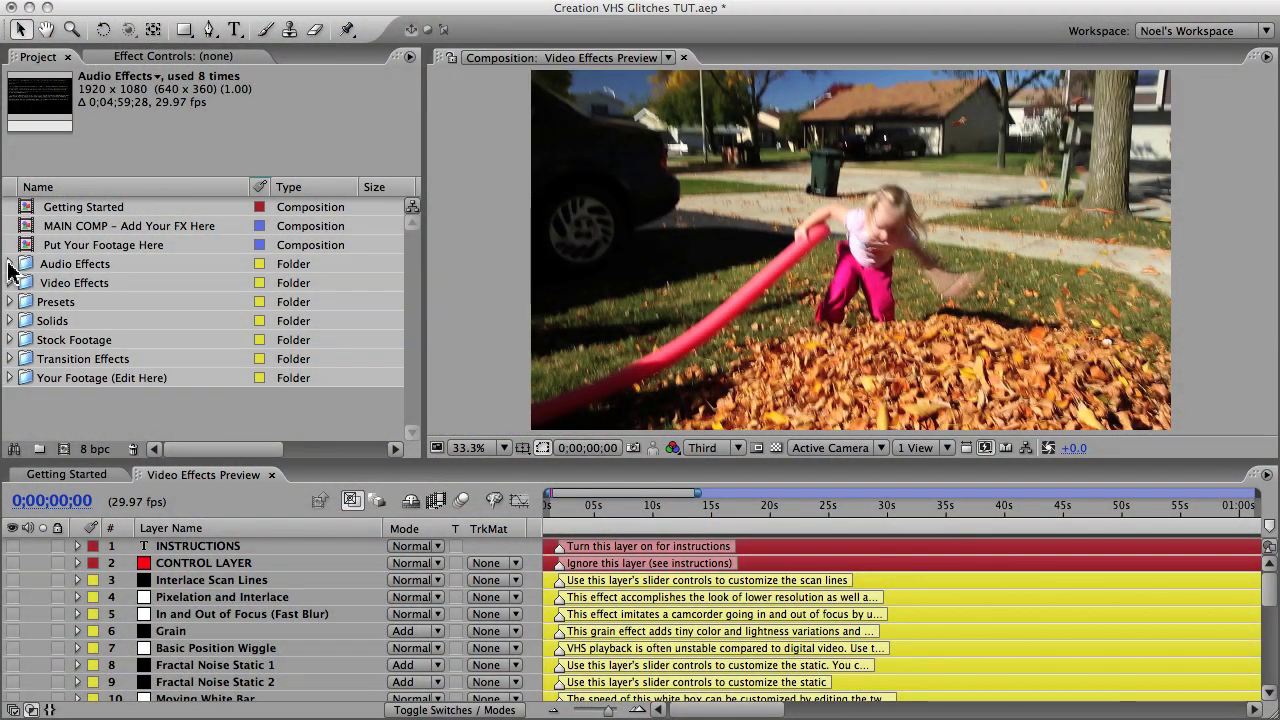
left_click(271, 475)
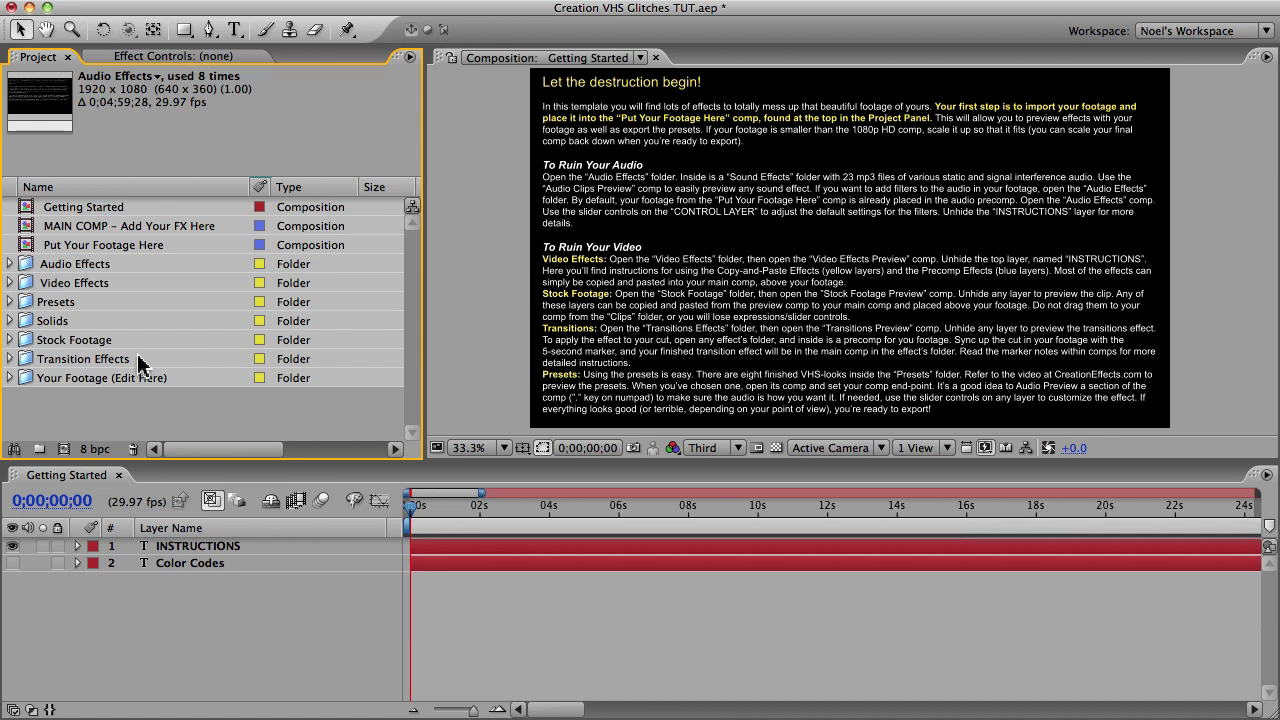
- Place the leaves .MOV clip from the Your Footage (Edit Here) folder into the Put Your Footage Here composition and open that composition
left_click(80, 378)
left_click(10, 378)
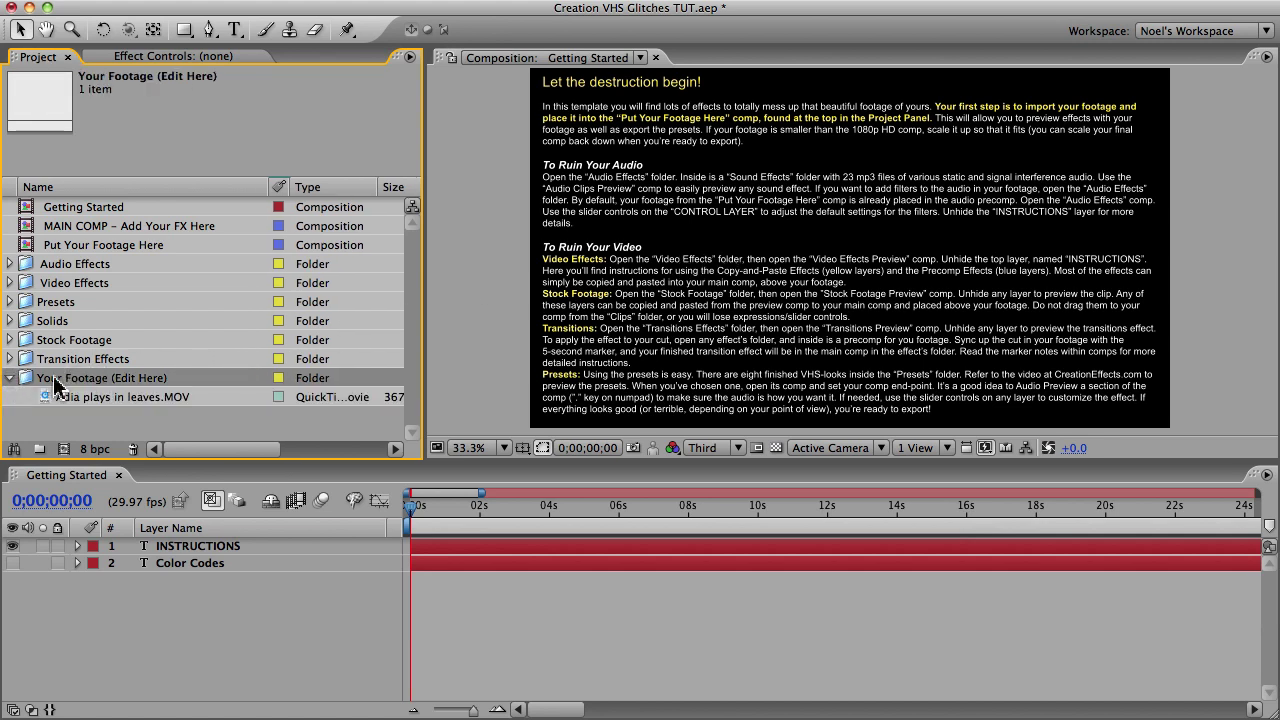
left_click_drag(107, 401, 95, 256)
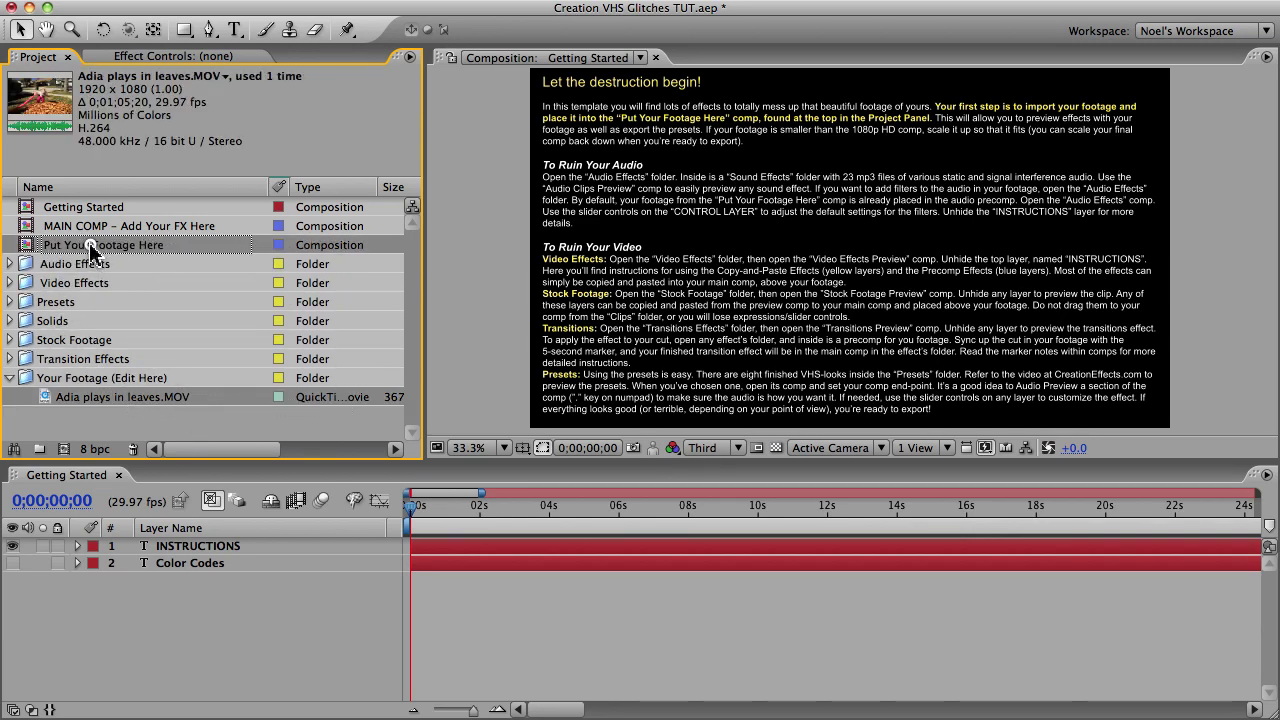
double_click(89, 251)
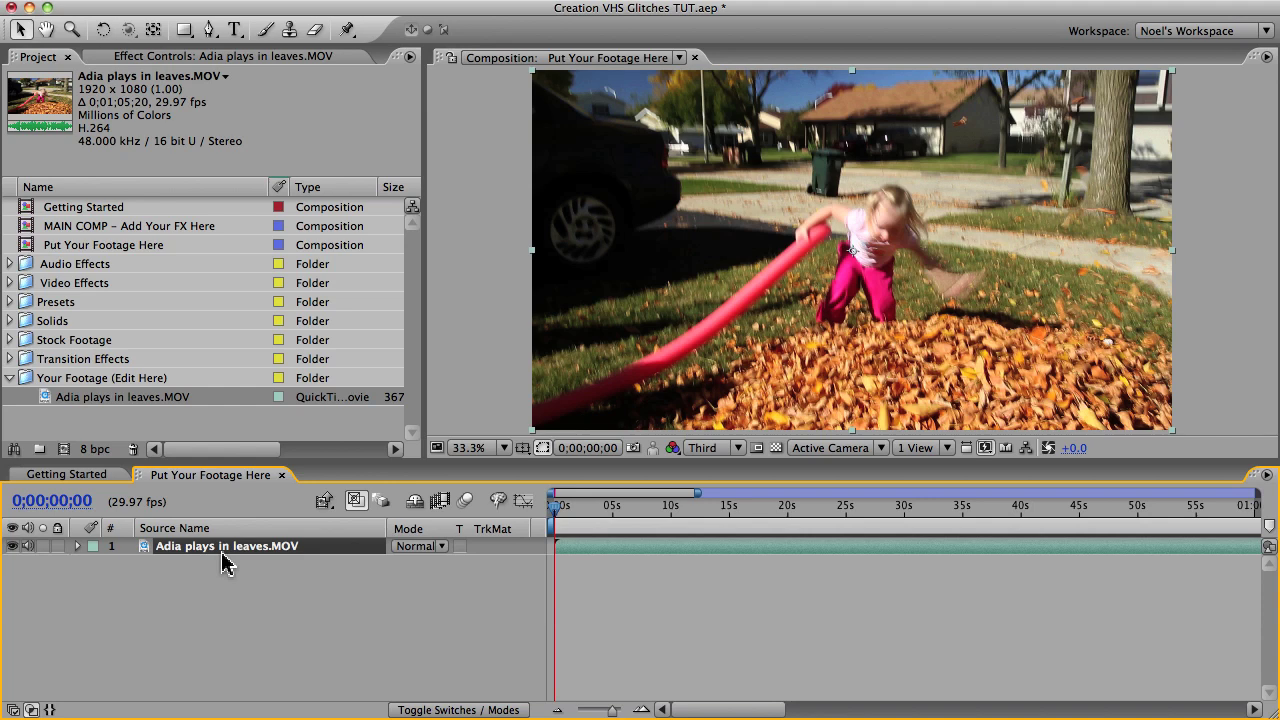
- Open the MAIN COMP – Add Your FX Here composition and temporarily show its INSTRUCTIONS layer to read the notes
left_click(90, 228)
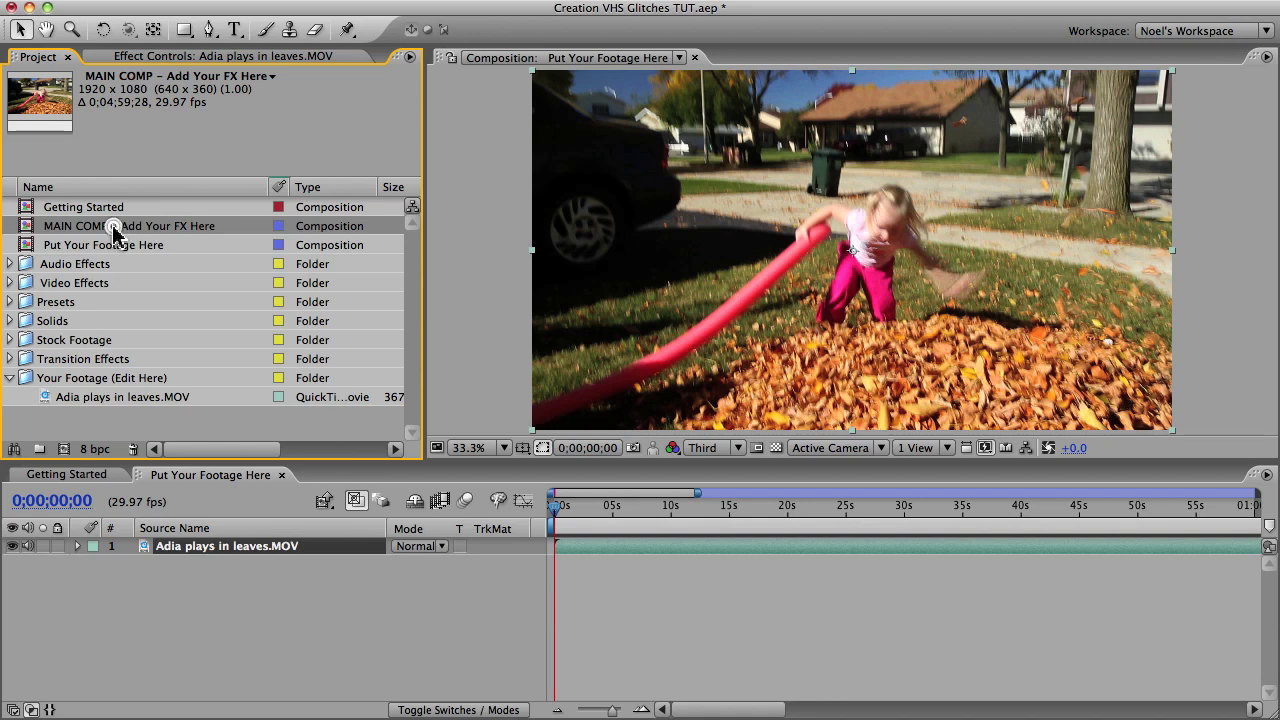
double_click(113, 228)
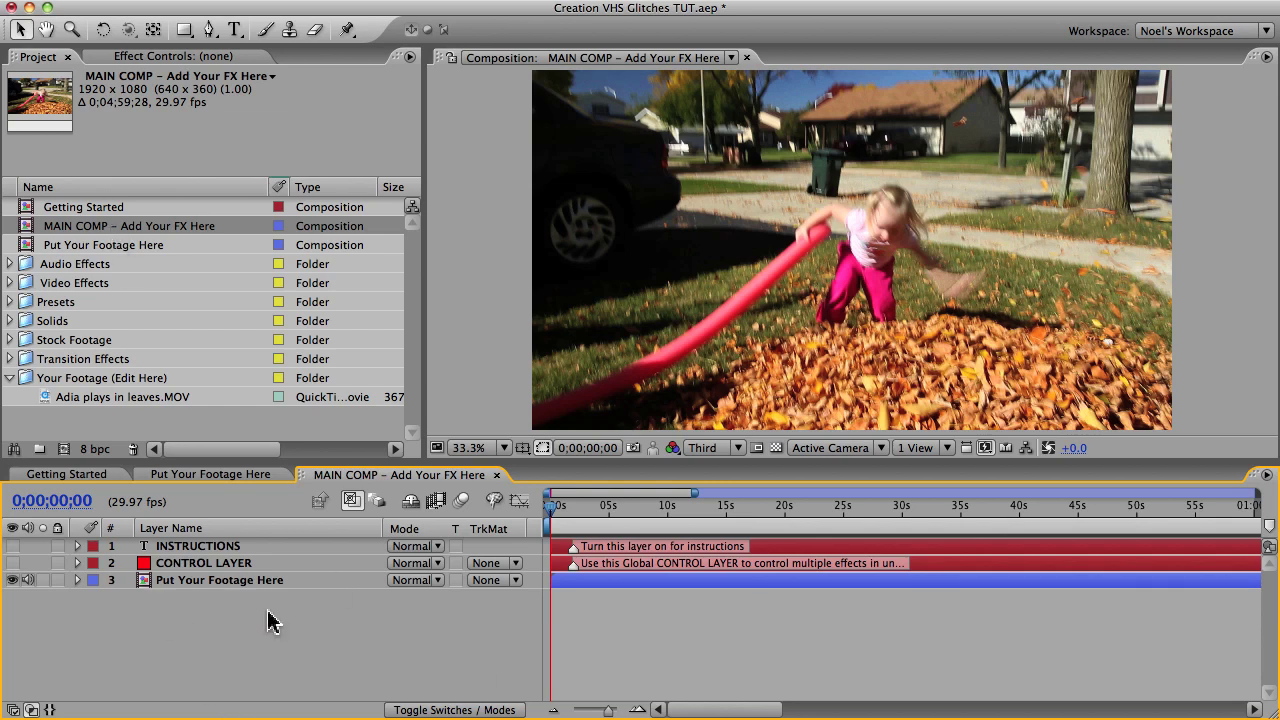
left_click(219, 568)
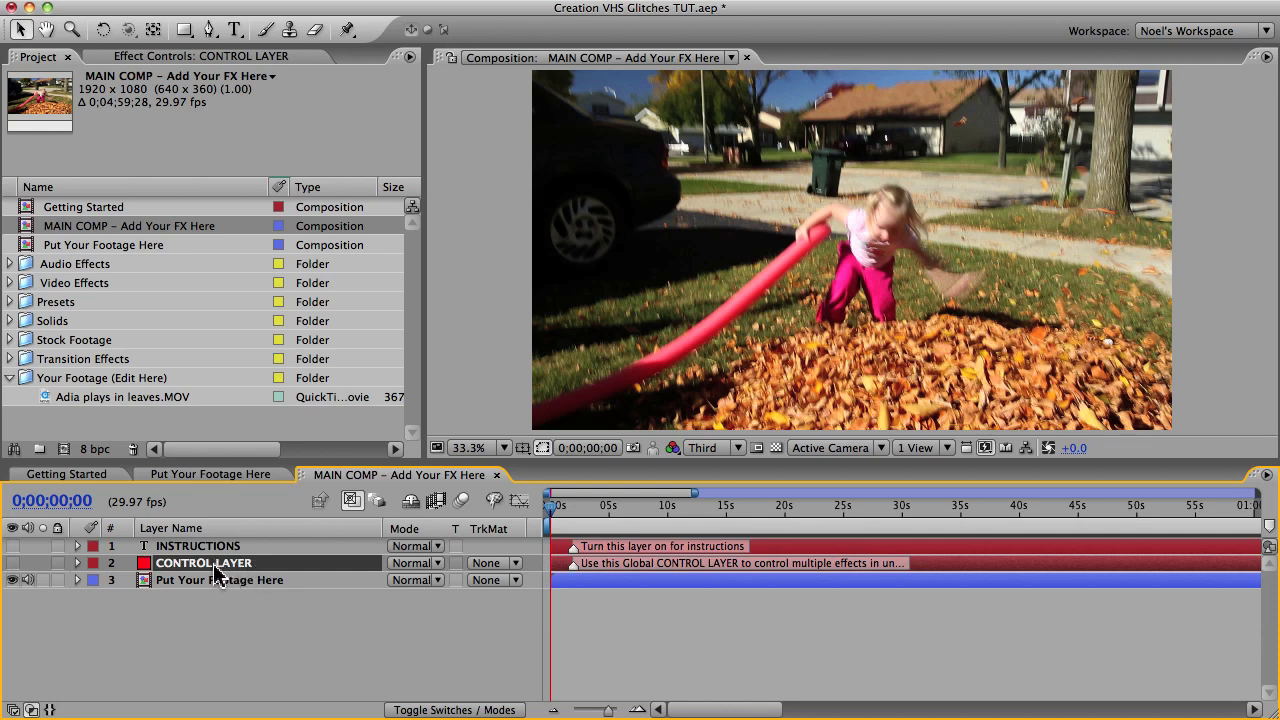
left_click(210, 547)
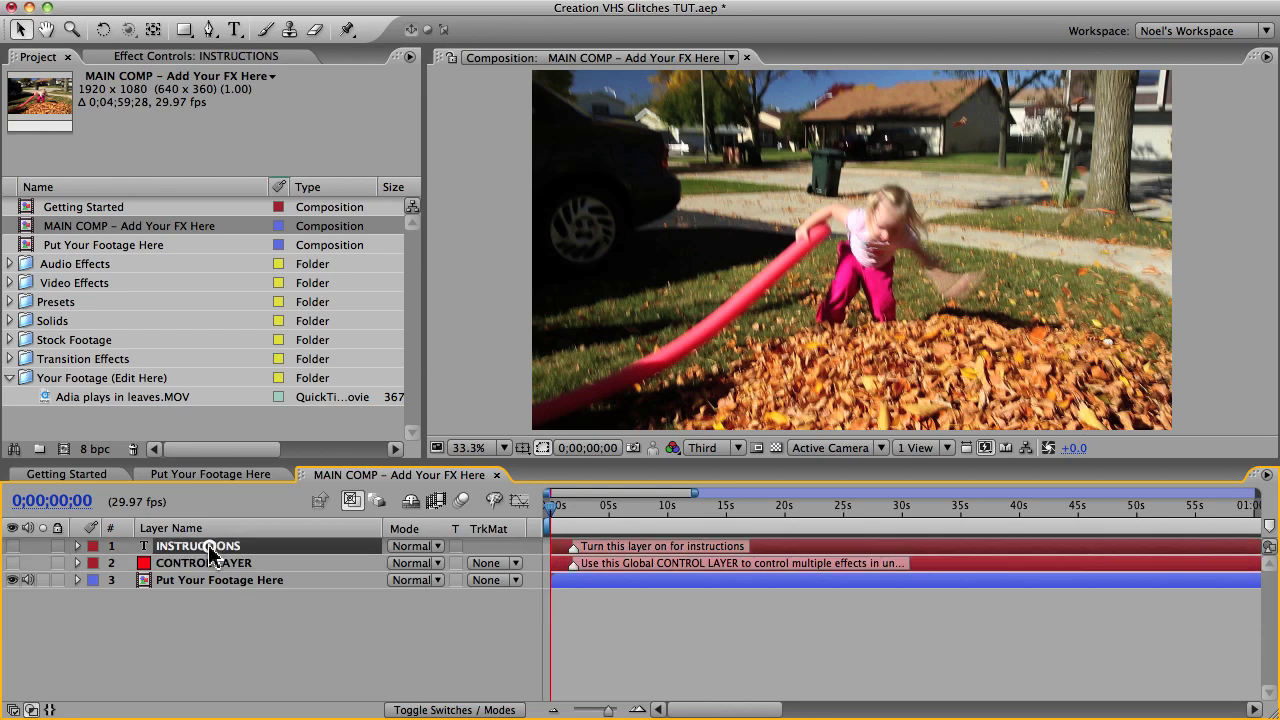
left_click(13, 546)
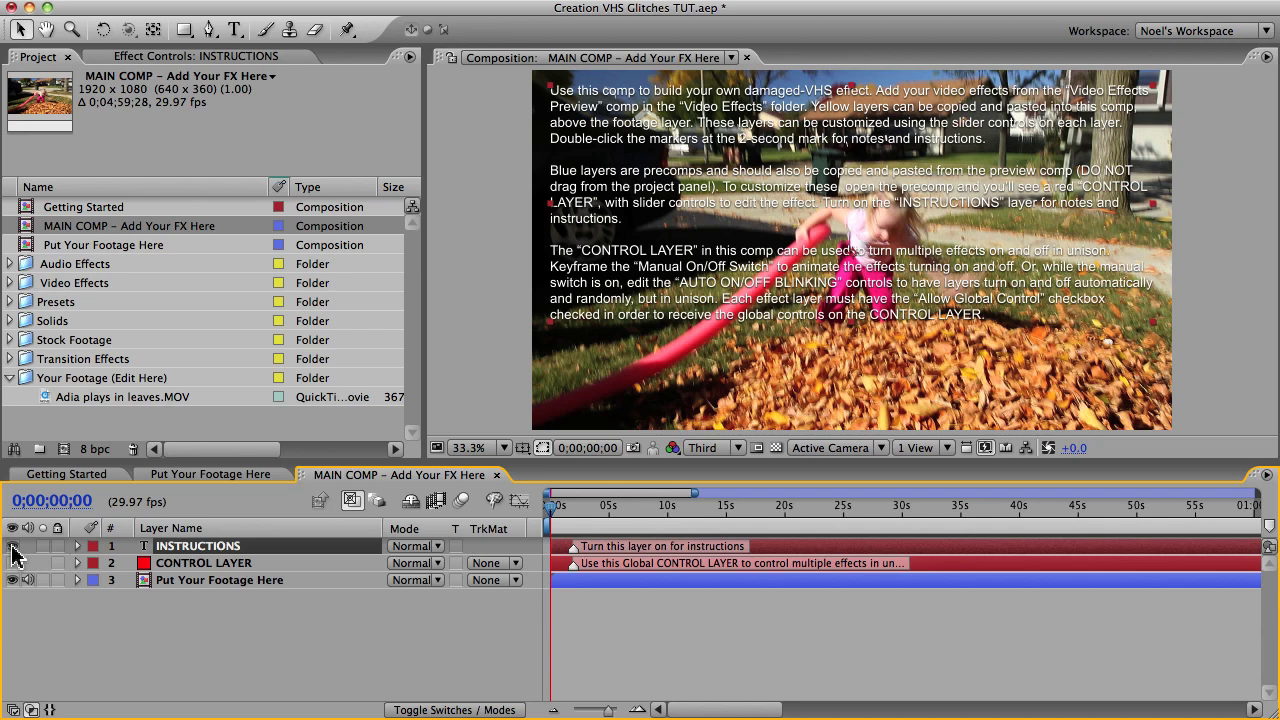
left_click(13, 546)
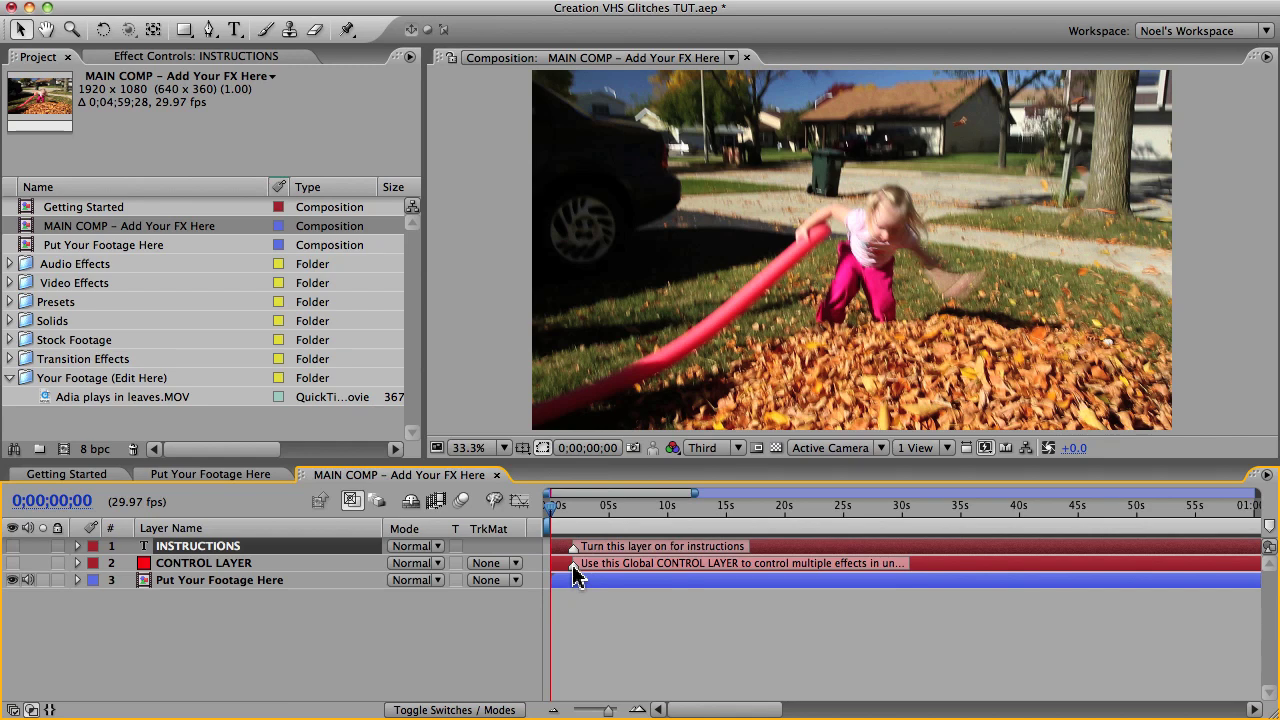
- Read the marker comment on the CONTROL LAYER in the MAIN COMP timeline and dismiss the Layer Marker dialog
mouse_move(574, 569)
double_click(573, 567)
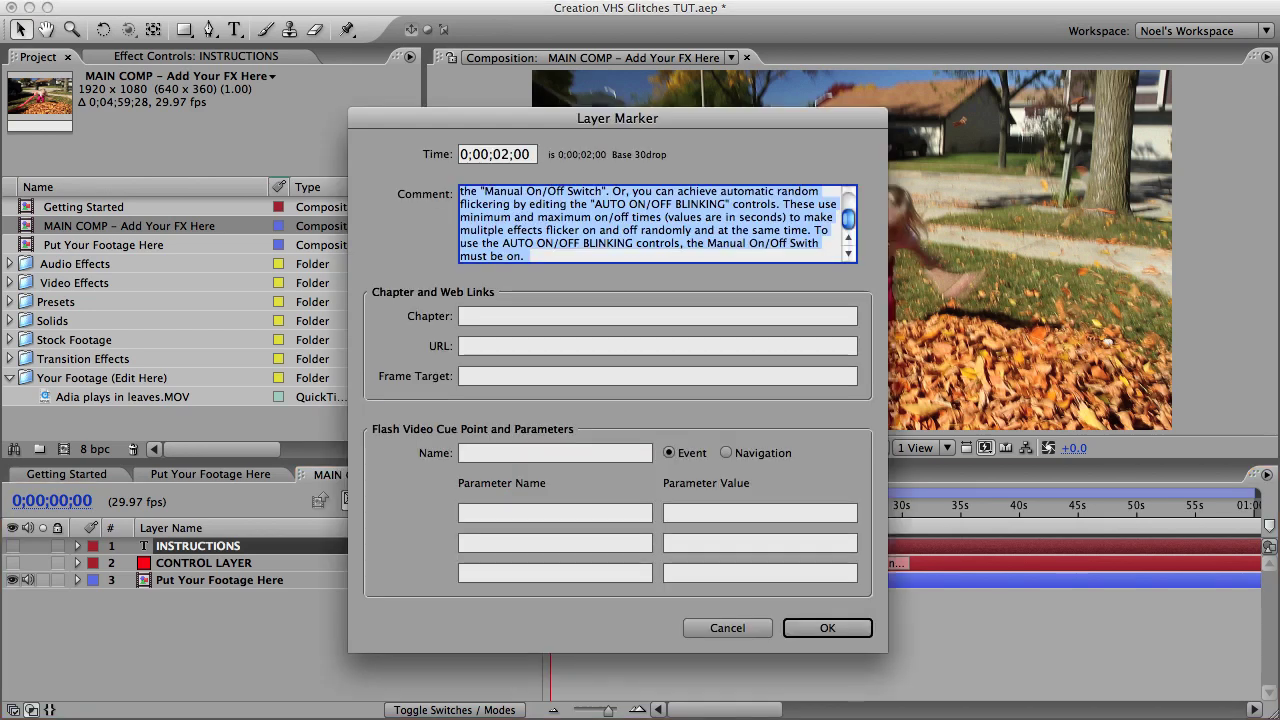
left_click(837, 637)
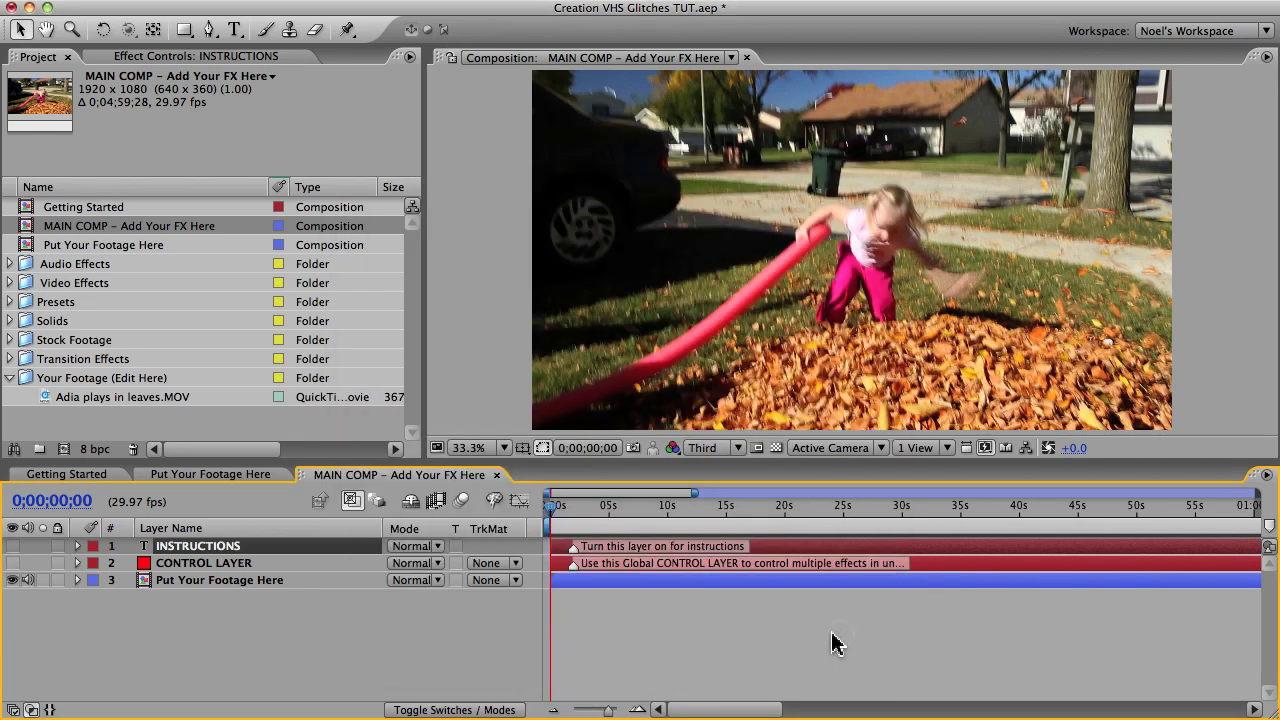
- Close the MAIN COMP and Put Your Footage Here compositions, and open Video Effects Preview from the Video Effects folder
left_click(496, 475)
left_click(320, 475)
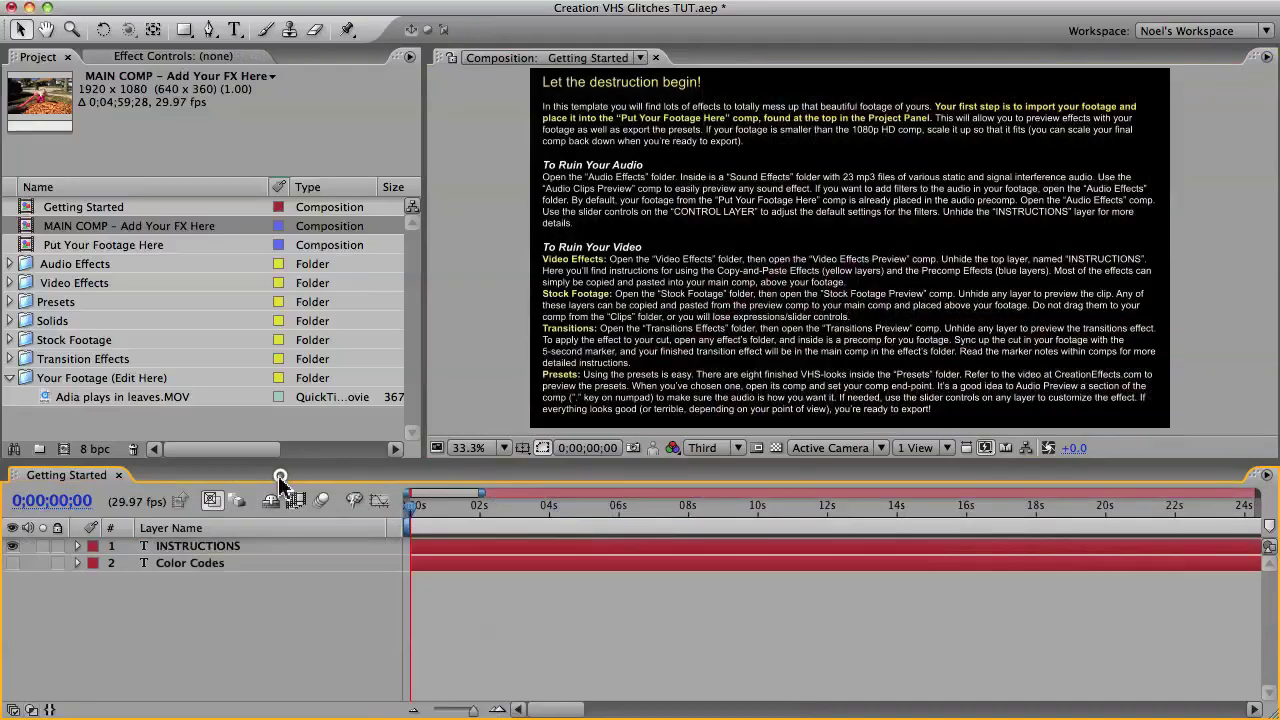
left_click(56, 283)
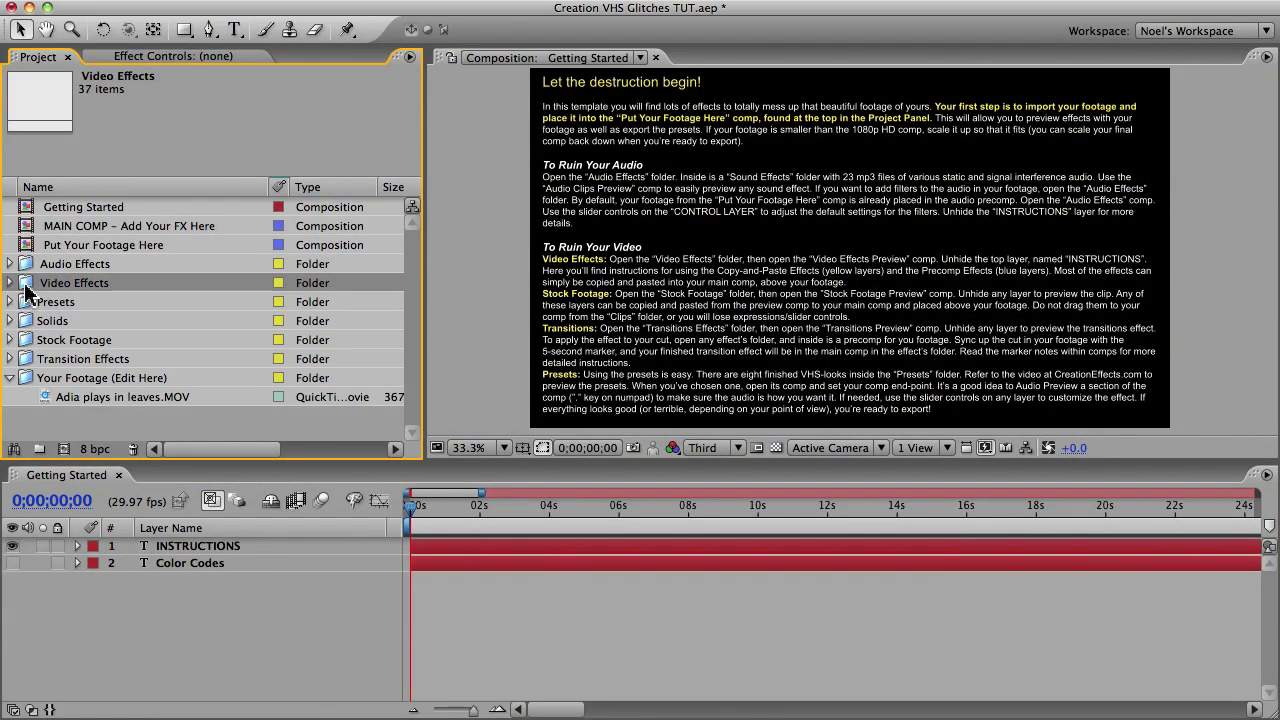
left_click(12, 283)
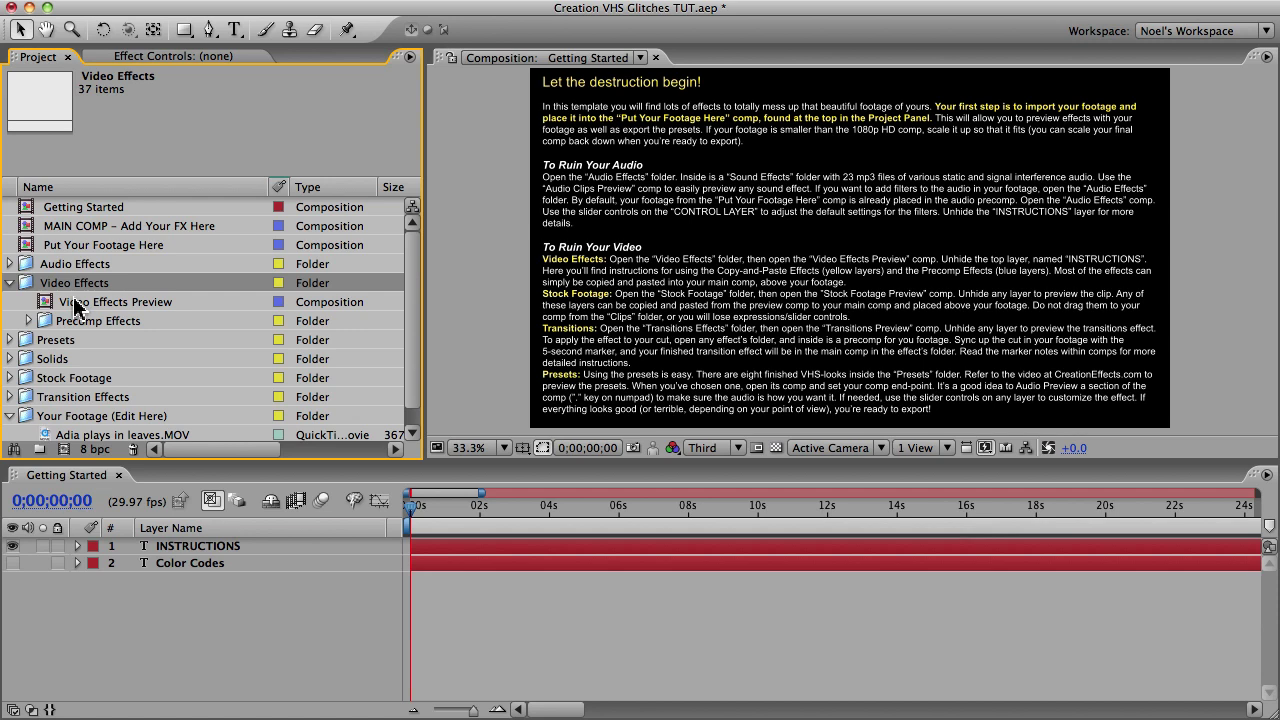
left_click(72, 265)
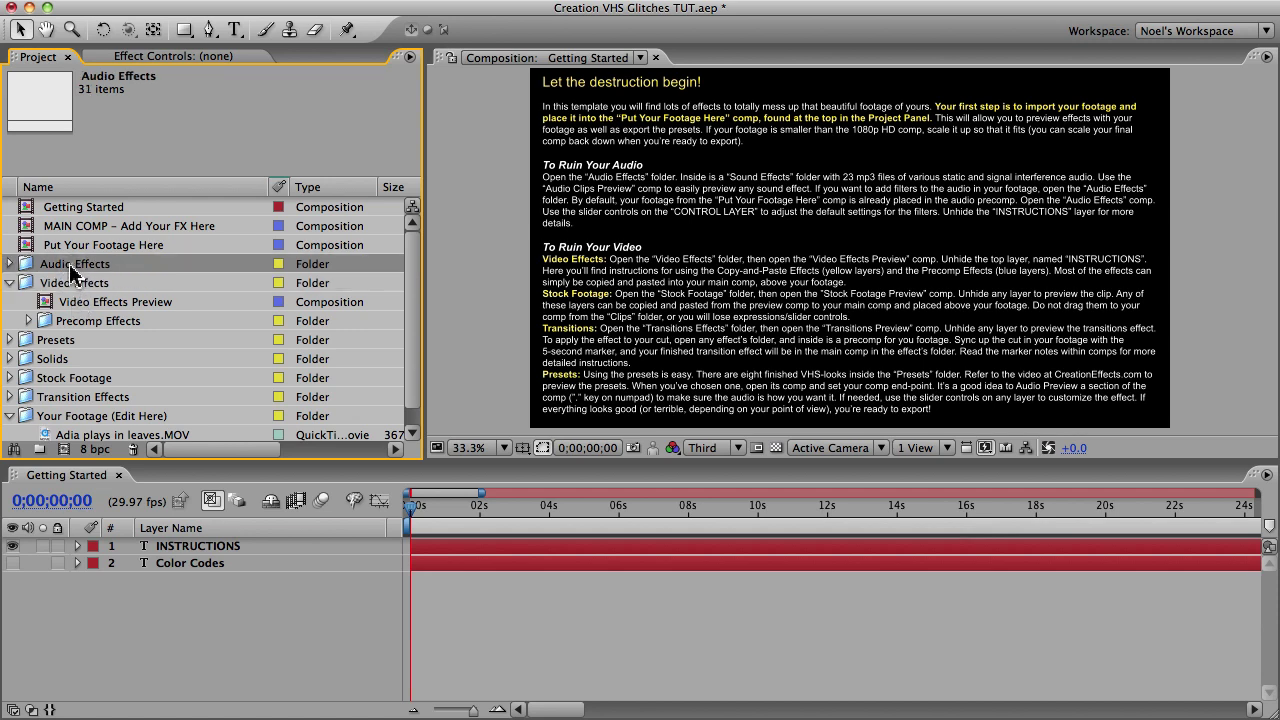
left_click(49, 380)
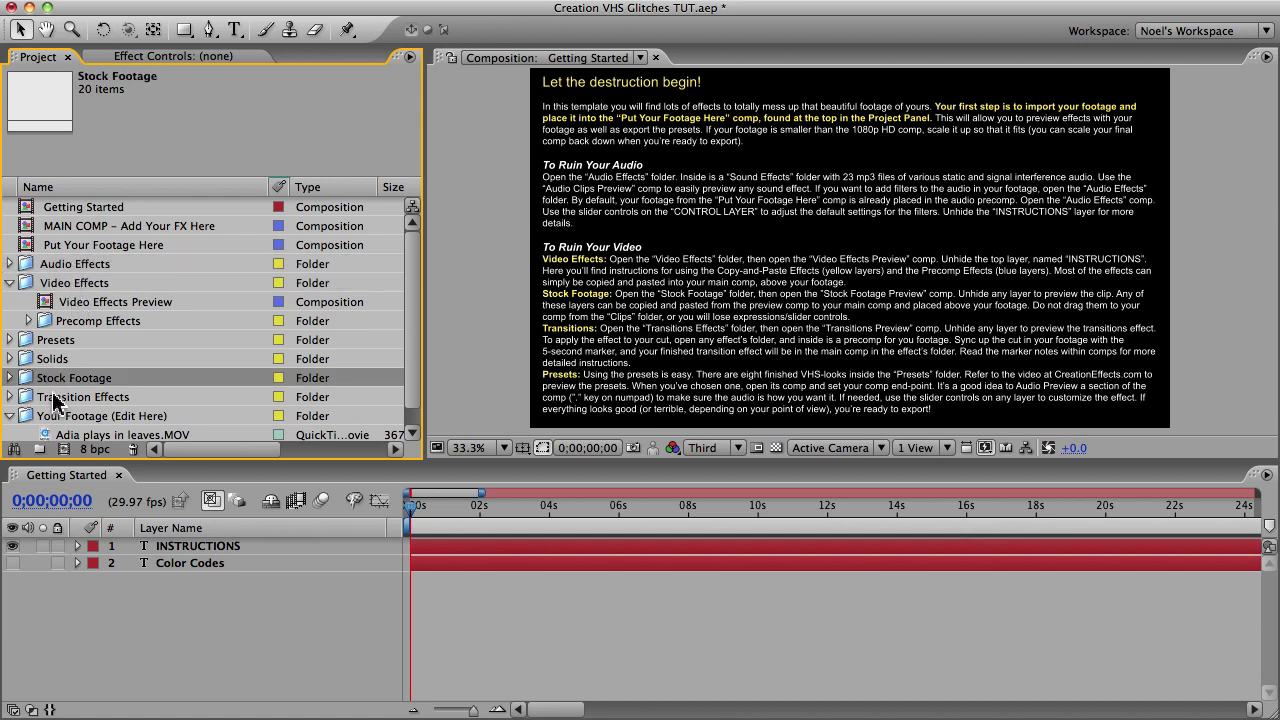
left_click(54, 399)
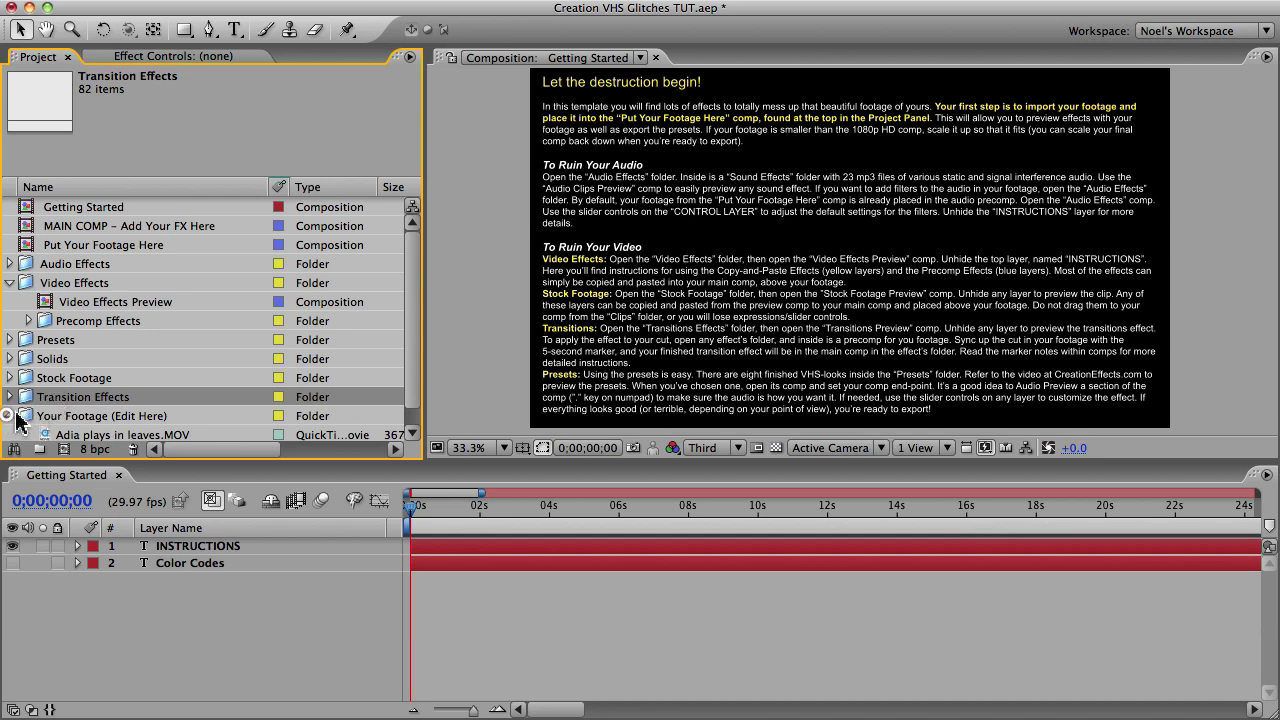
left_click(9, 415)
left_click(68, 303)
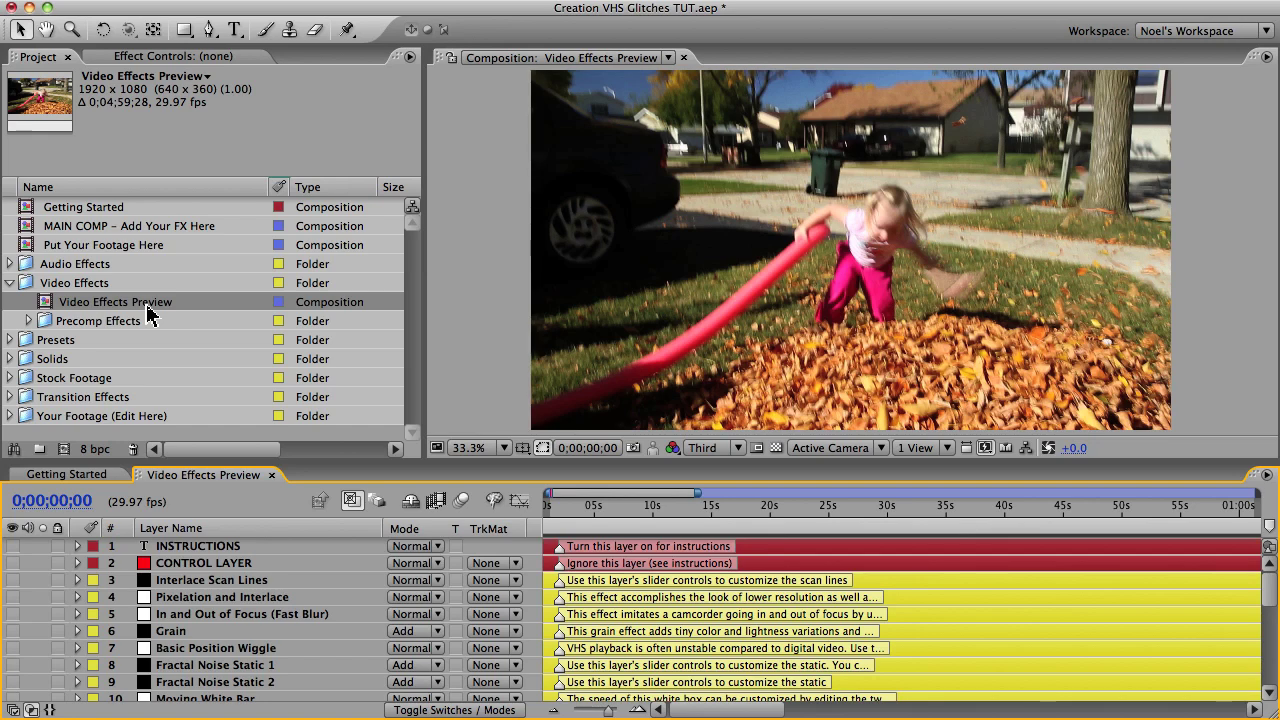
- Look through the effect layers of the Video Effects Preview composition, briefly toggling the Grain layer's visibility
mouse_move(1268, 590)
left_mouse_down()
mouse_move(1251, 651)
mouse_move(1248, 580)
left_mouse_up()
left_click(12, 631)
left_click(12, 631)
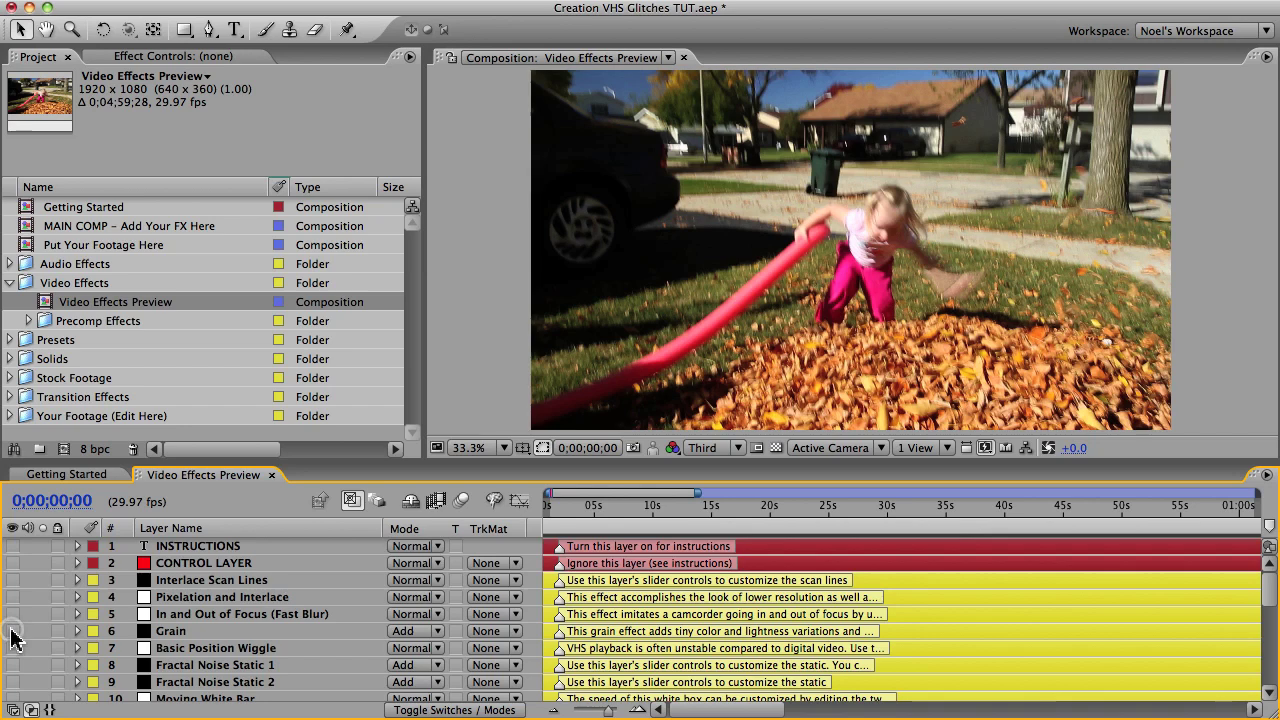
scroll(1270, 605, "down", 1)
scroll(1270, 605, "down", 6)
left_click(861, 590)
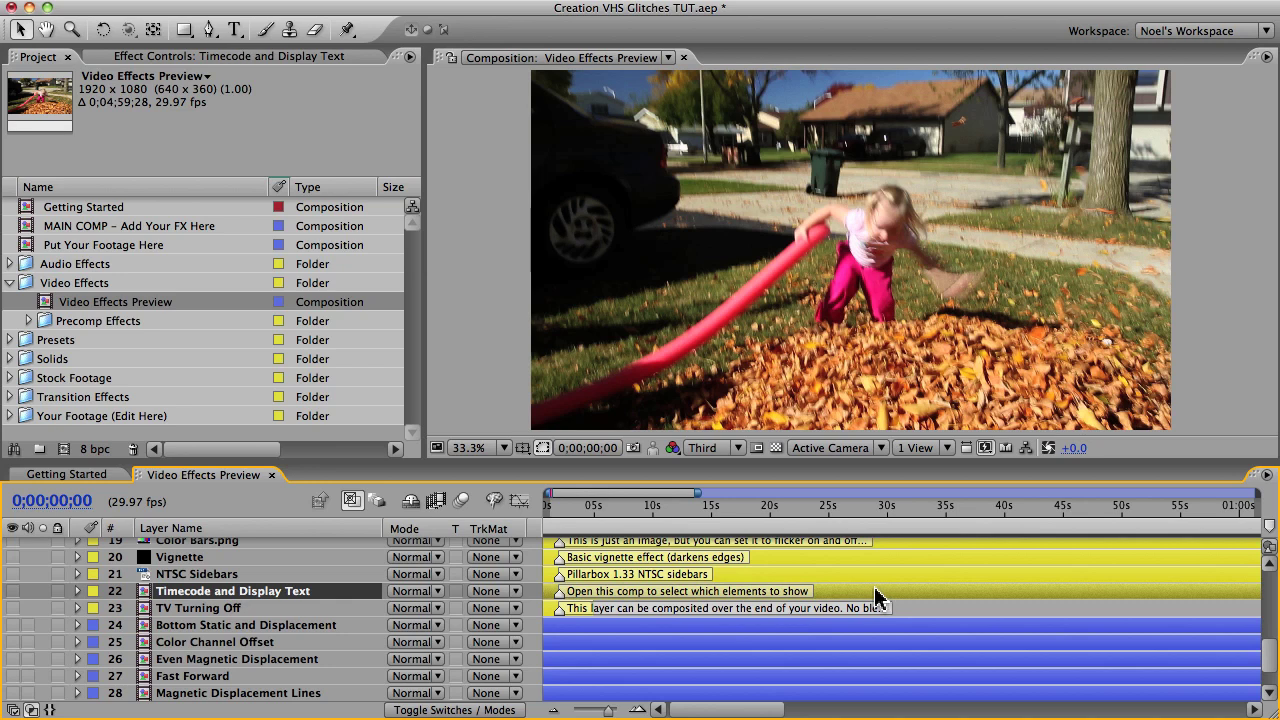
left_click(78, 227)
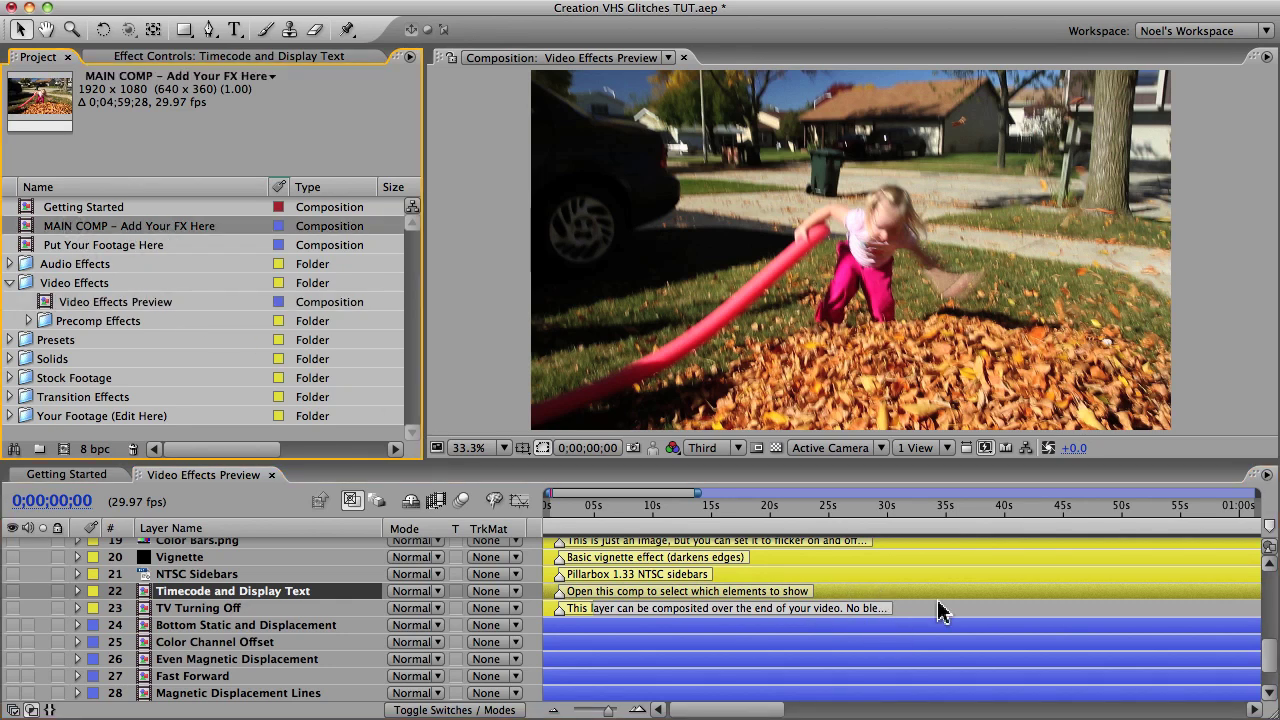
scroll(245, 605, "up", 6)
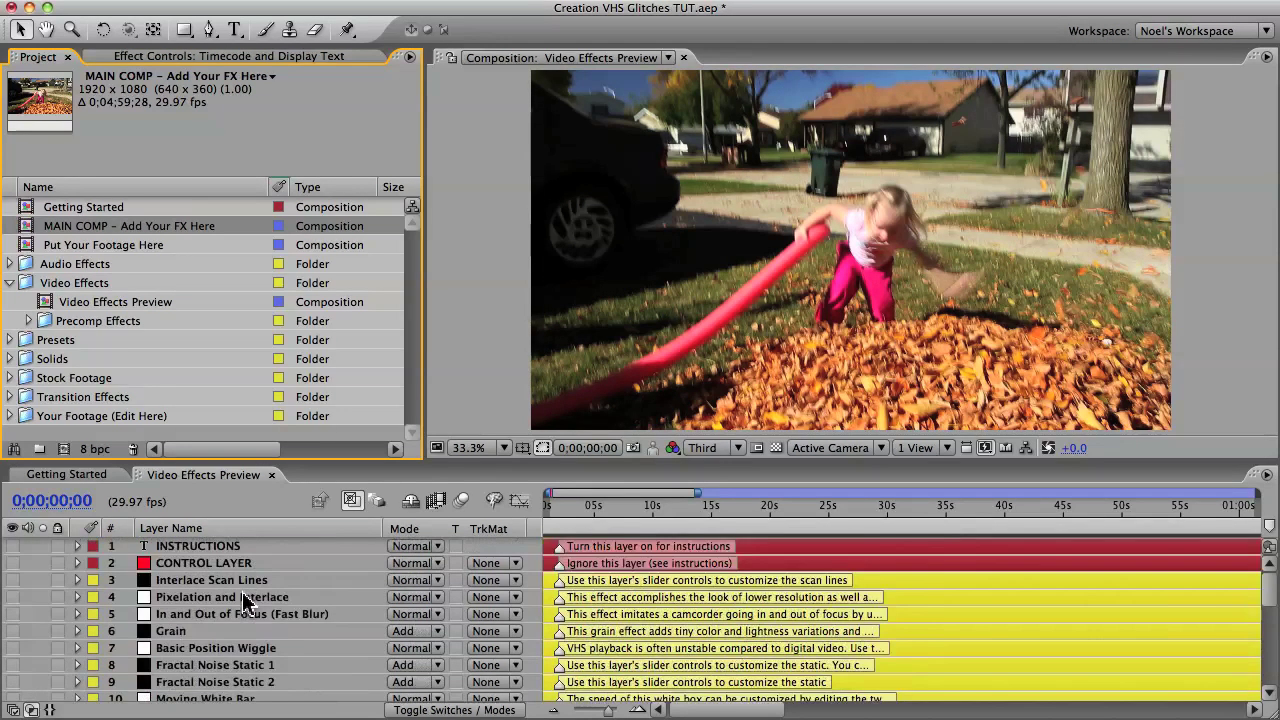
- Examine the effect controls of the In and Out of Focus (Fast Blur) layer, briefly showing the animation presets and hiding them again
left_click(226, 614)
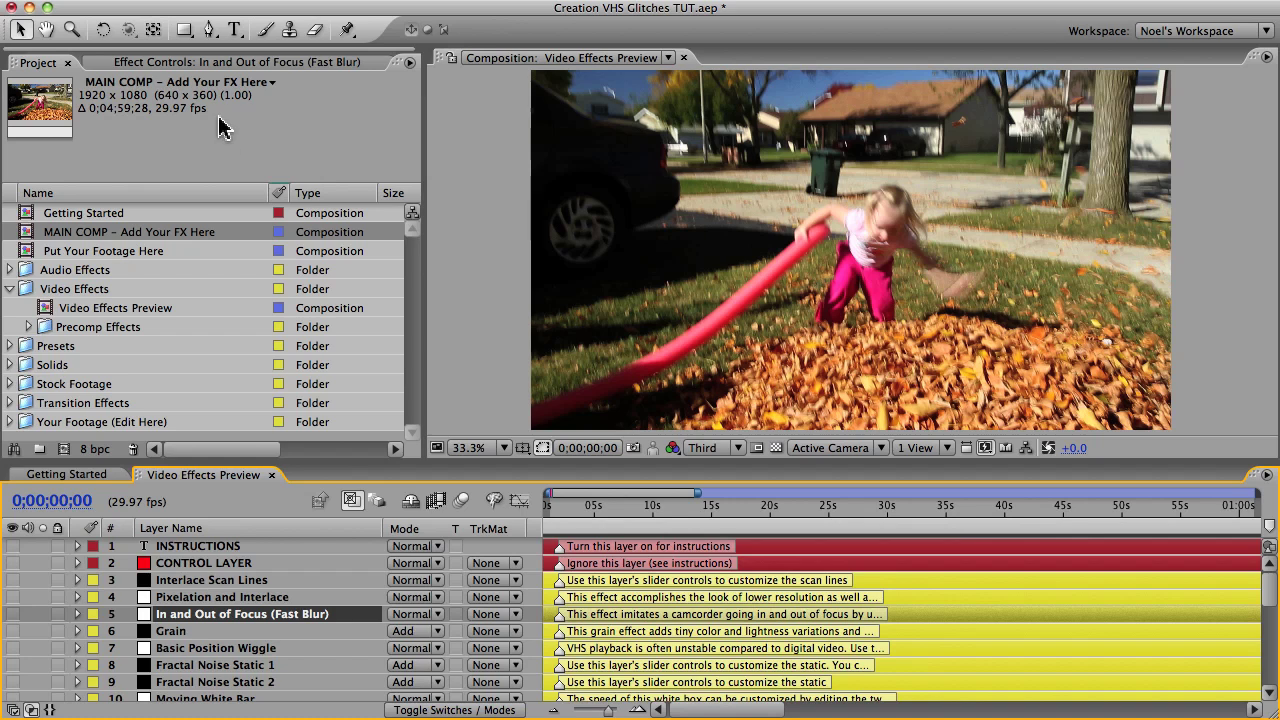
left_click(205, 63)
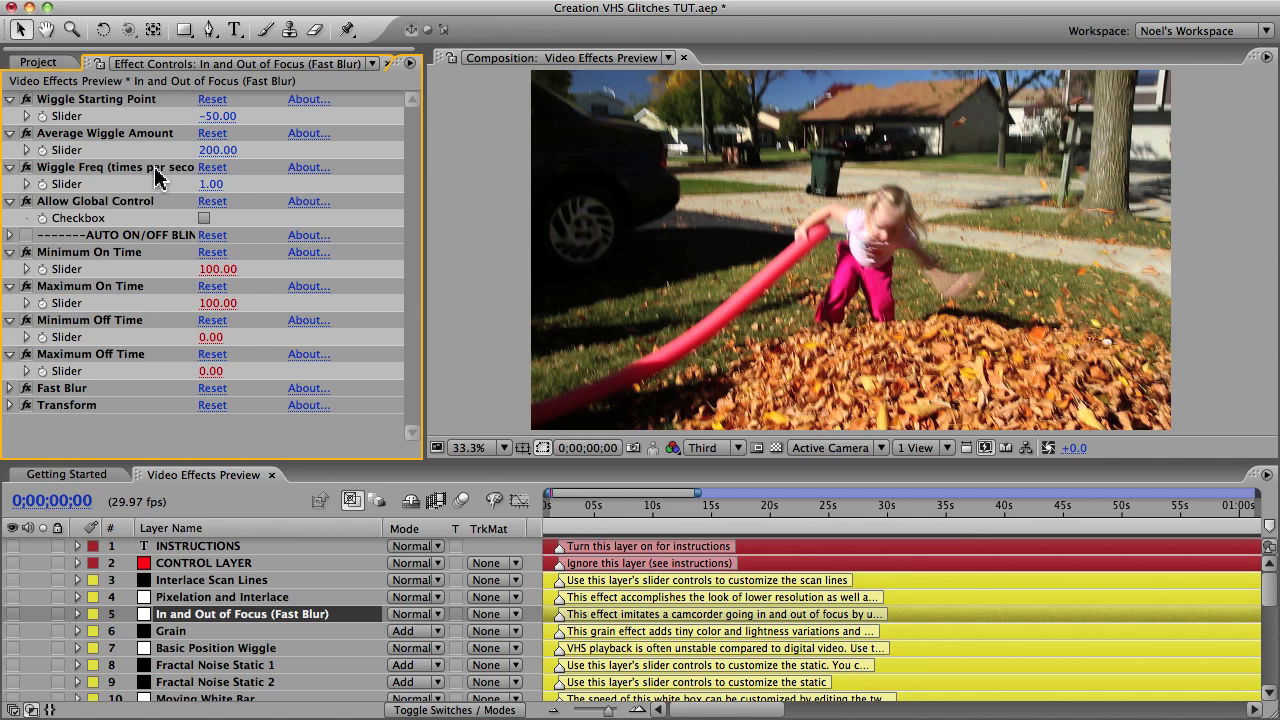
left_click(409, 63)
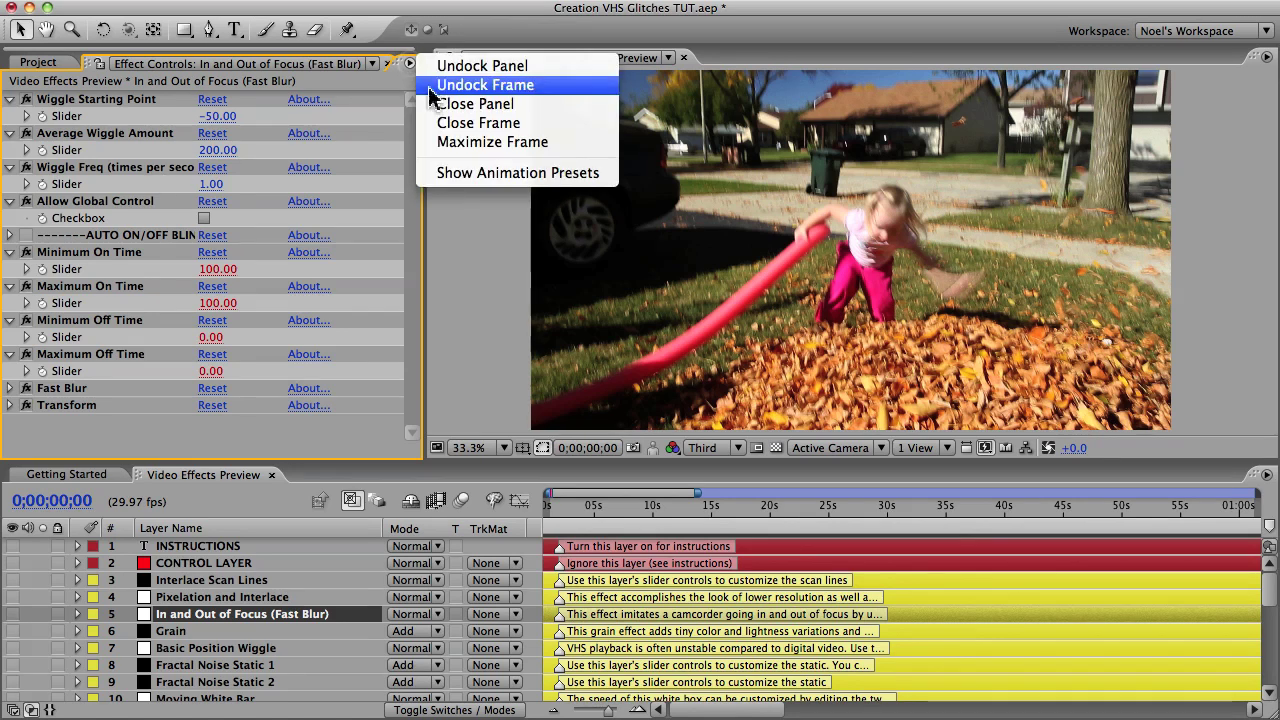
left_click(447, 172)
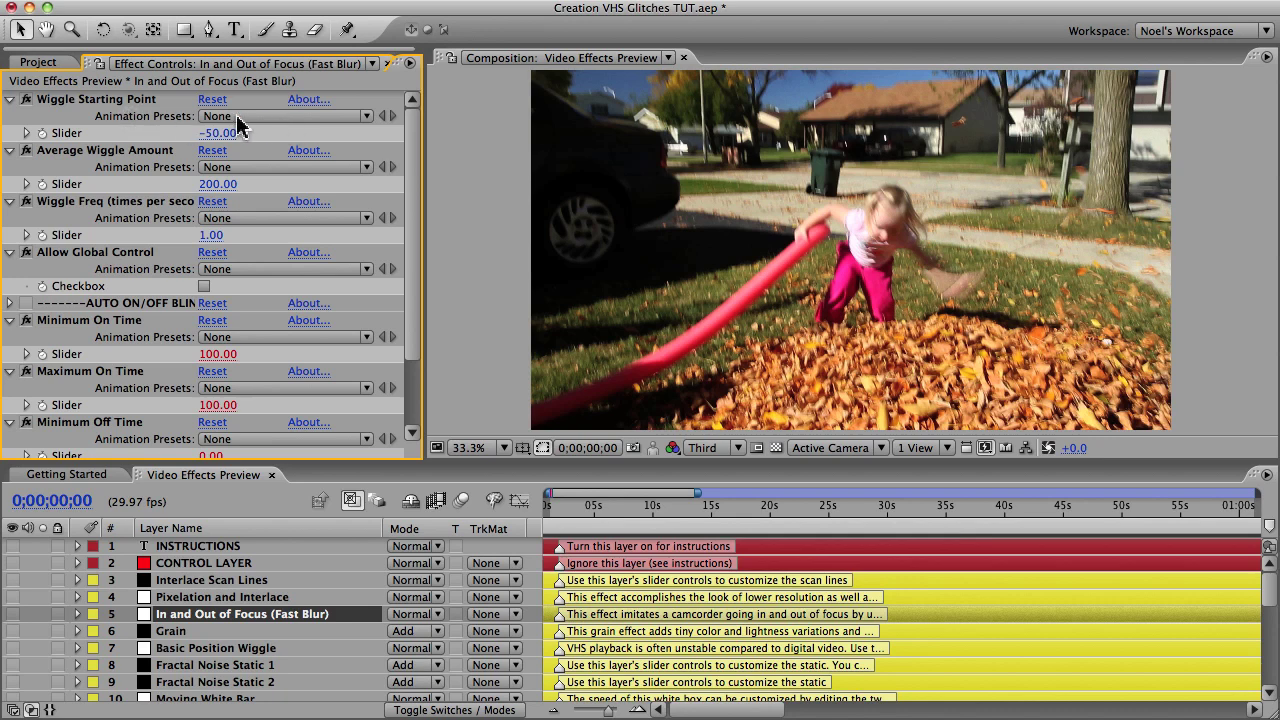
left_click(409, 63)
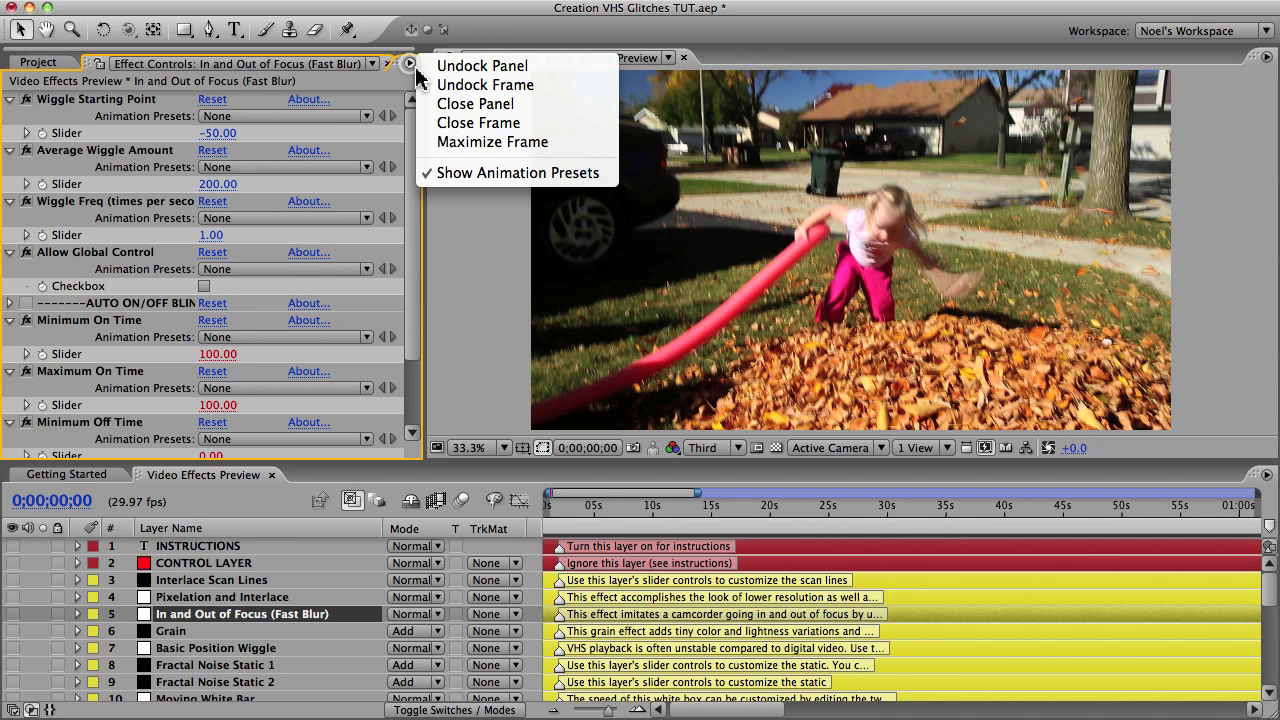
left_click(463, 172)
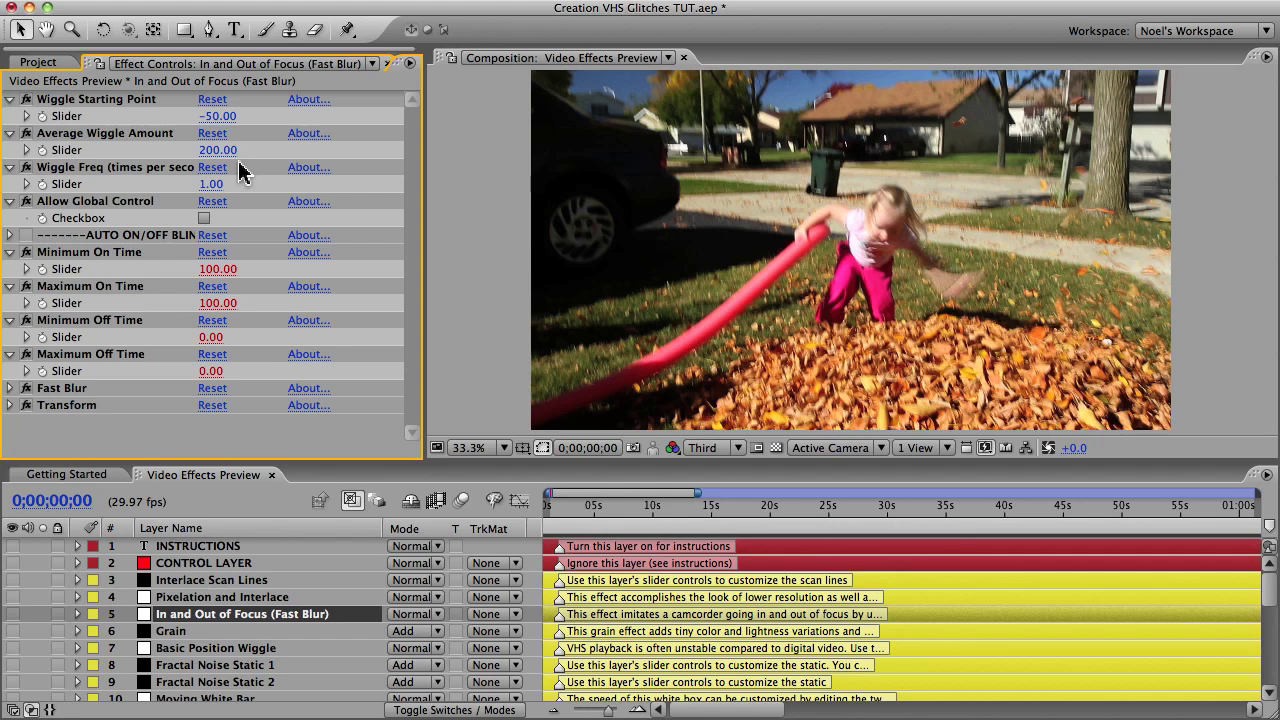
- Select the blue Bottom Static and Displacement precomp layer to view its effect controls
left_click_drag(1264, 590, 1256, 653)
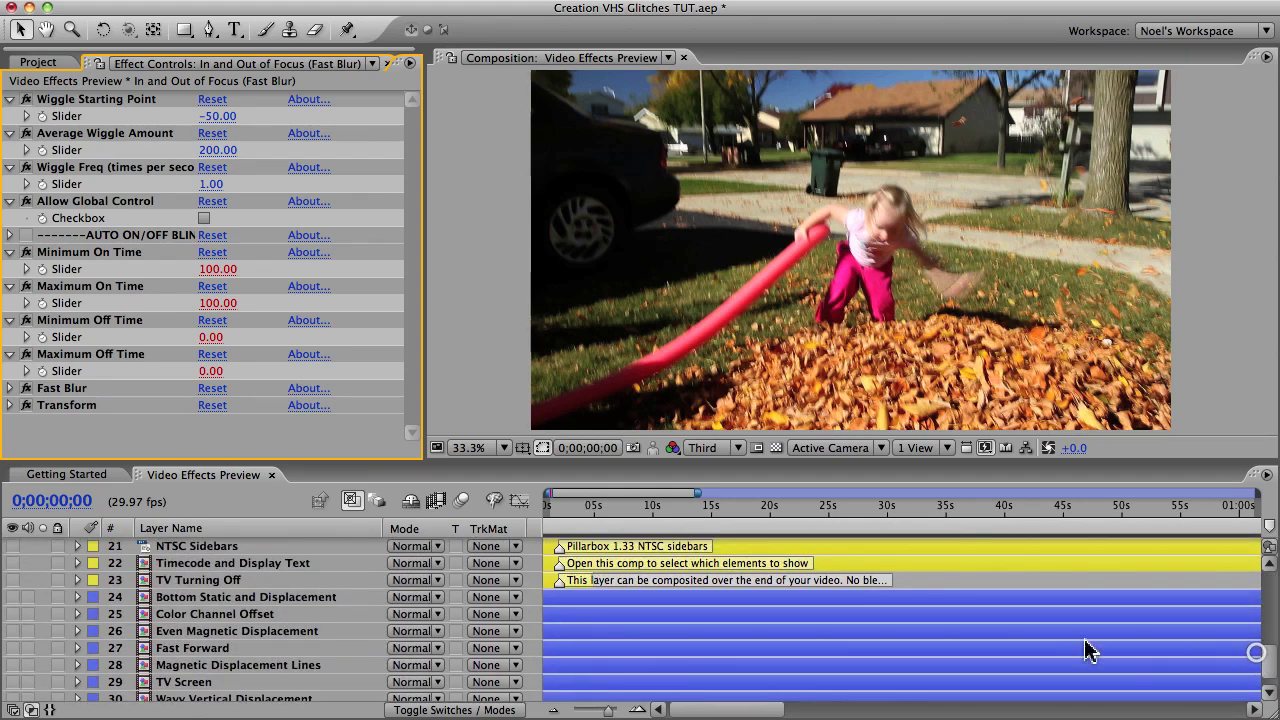
left_click(976, 615)
left_click(978, 605)
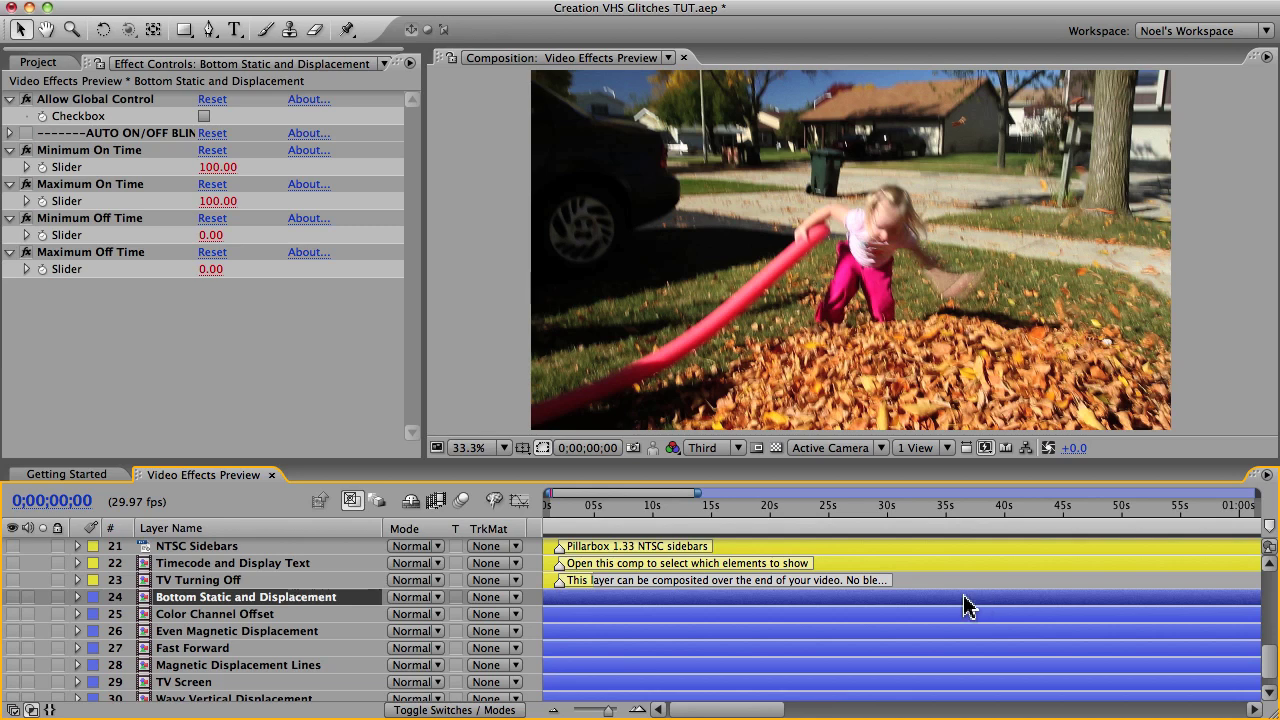
- Expand Precomp Effects, its Bottom Static and Displacement folder, and the nested Precomps (Insert Footage Here) folder in the project
left_click(40, 62)
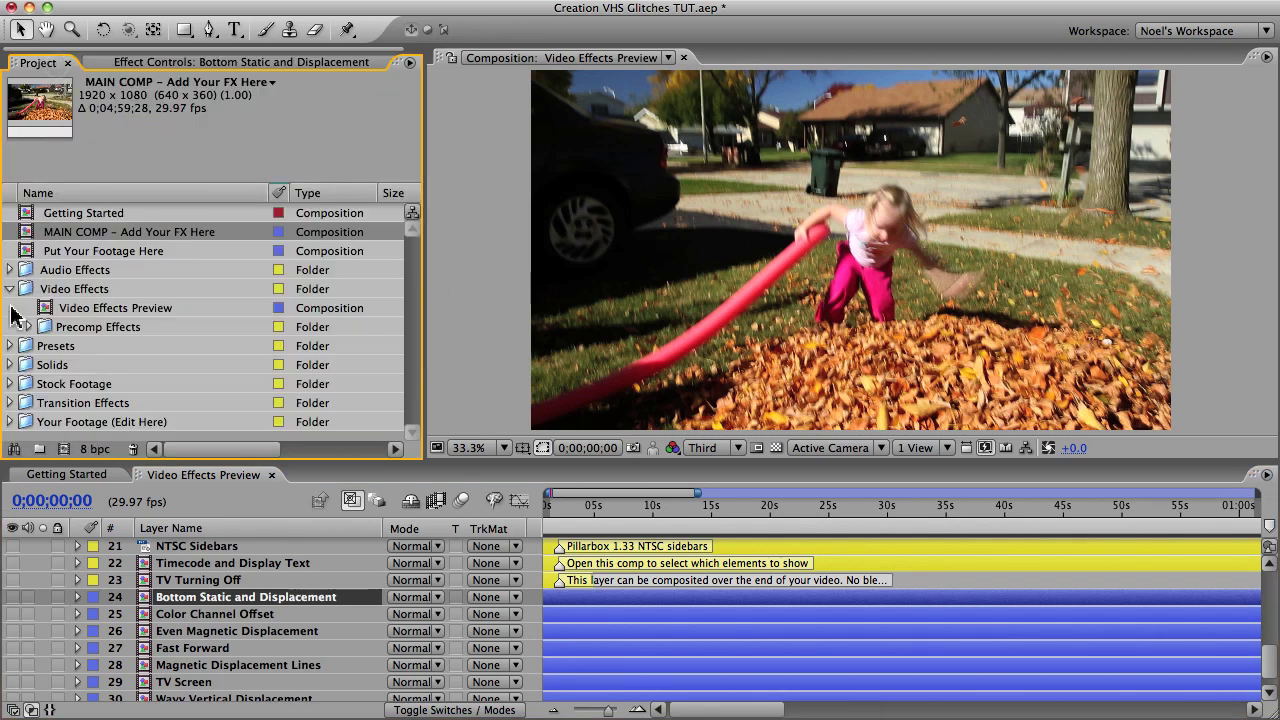
left_click(44, 330)
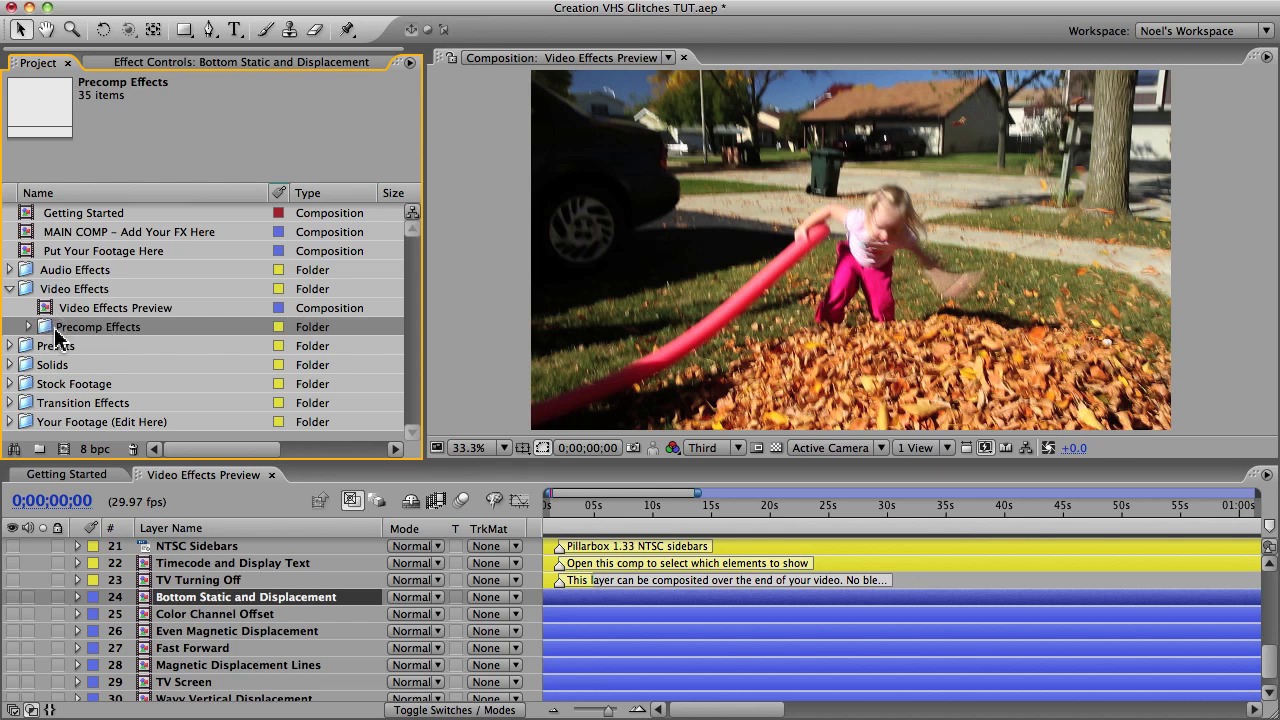
left_click(29, 329)
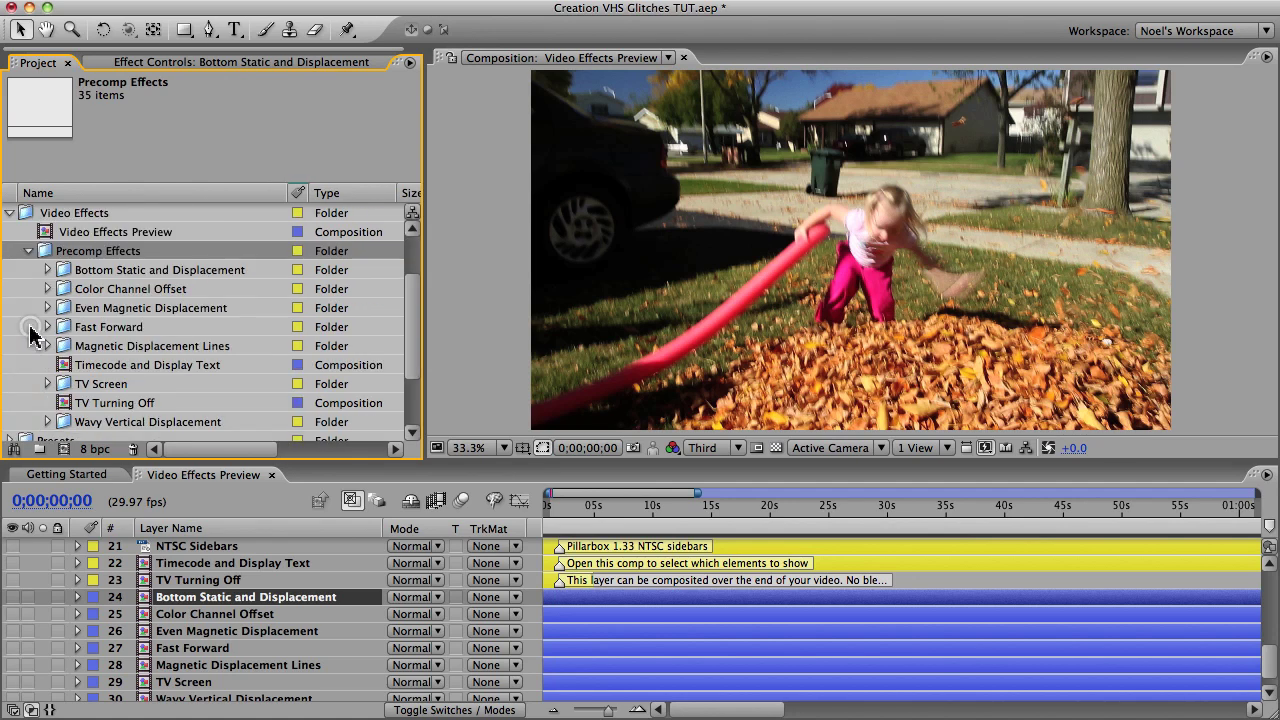
left_click(130, 271)
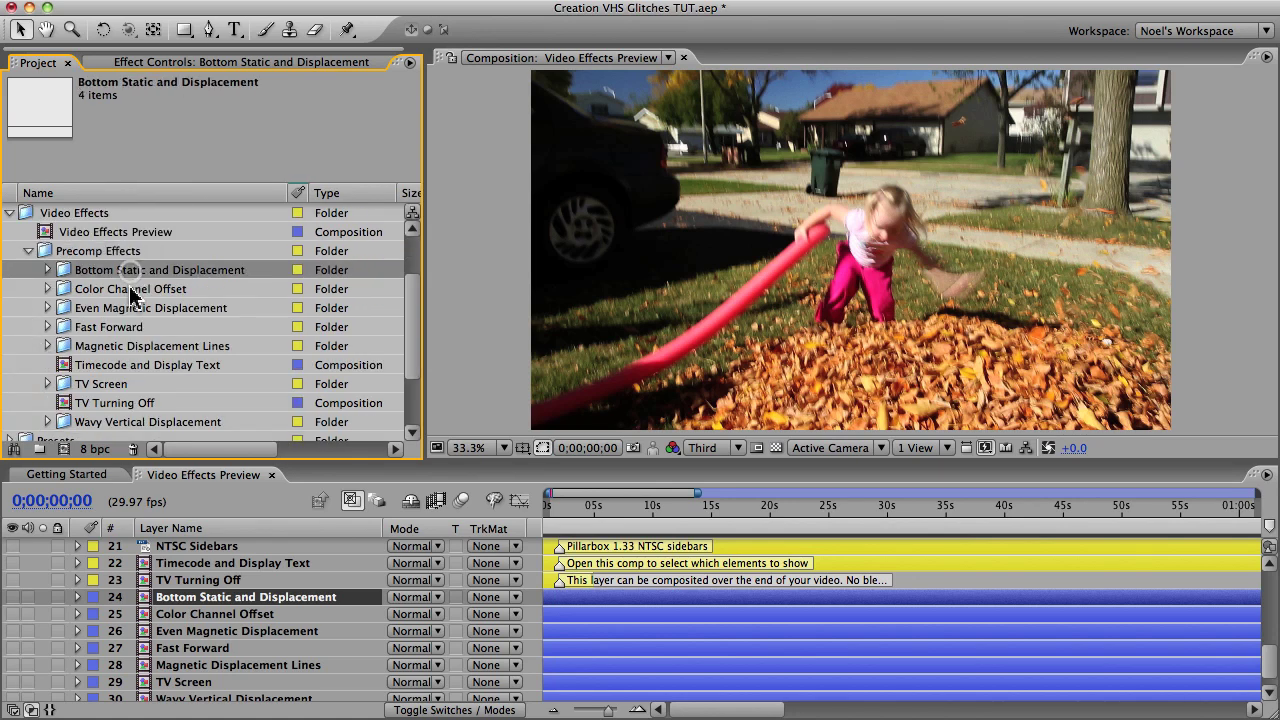
left_click(130, 288)
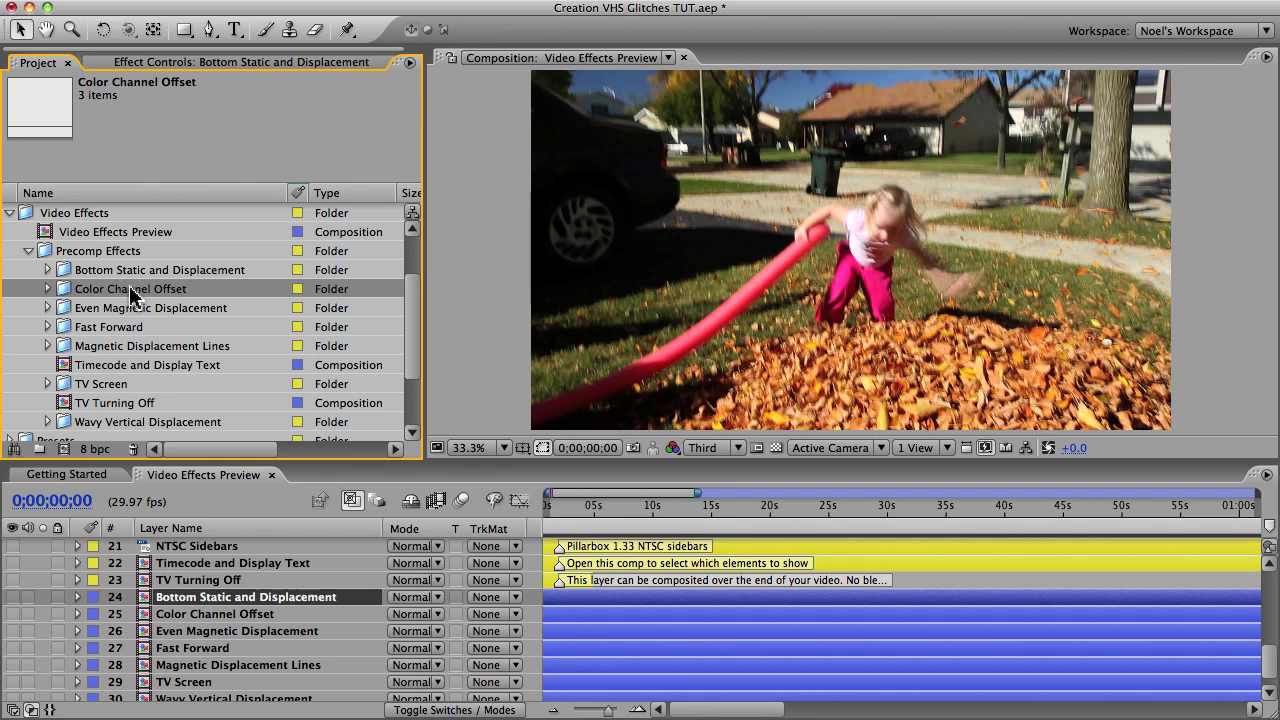
left_click(47, 270)
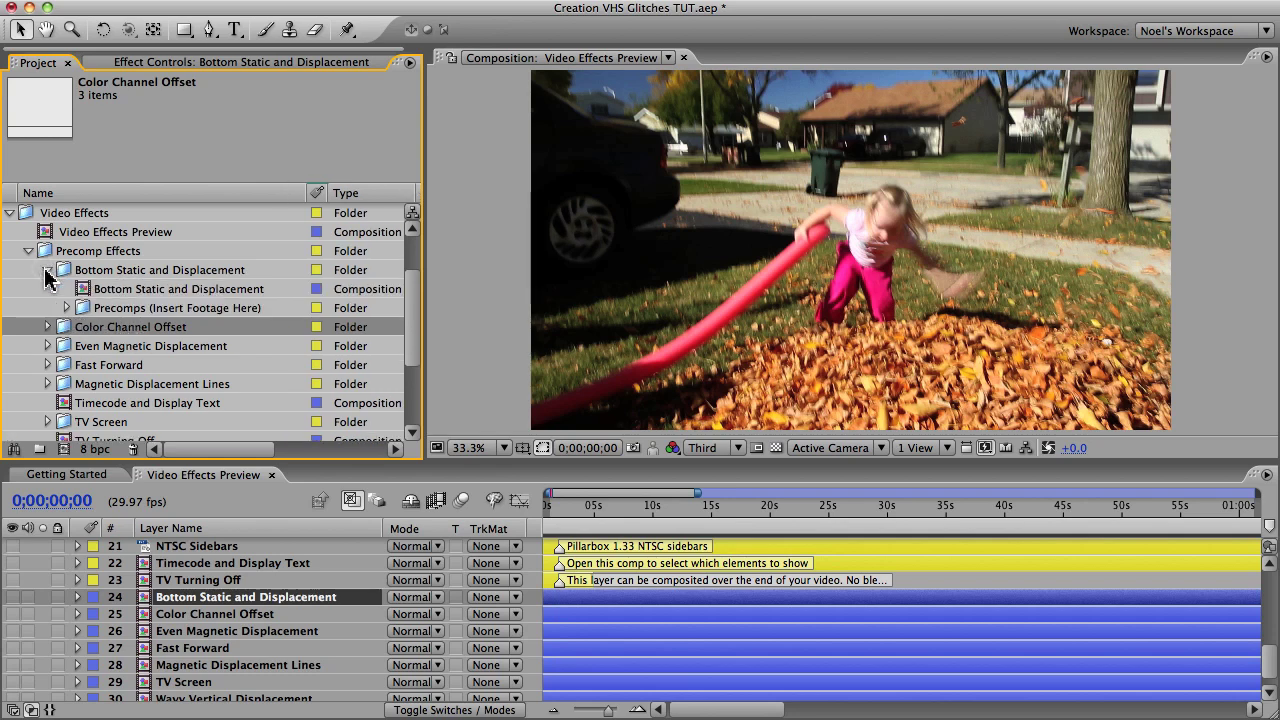
left_click(103, 310)
left_click(66, 308)
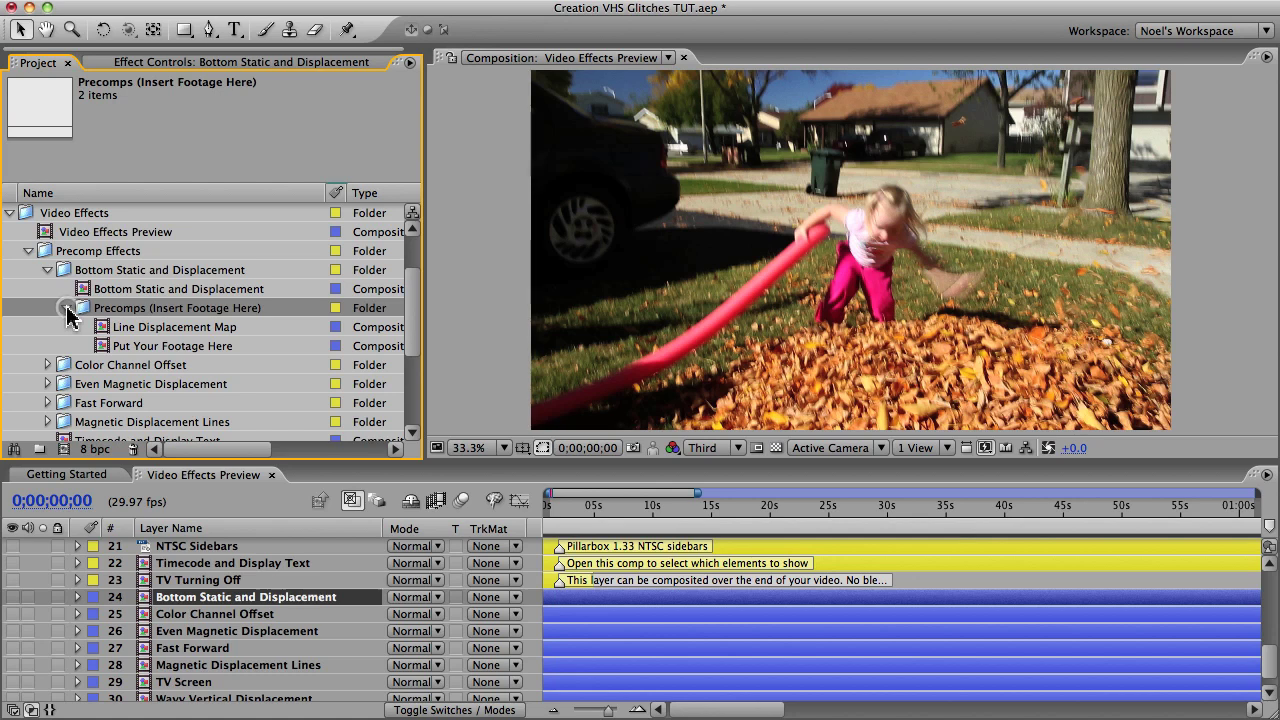
- Open the Put Your Footage Here composition of the Bottom Static and Displacement effect and inspect its single footage layer
left_click(150, 346)
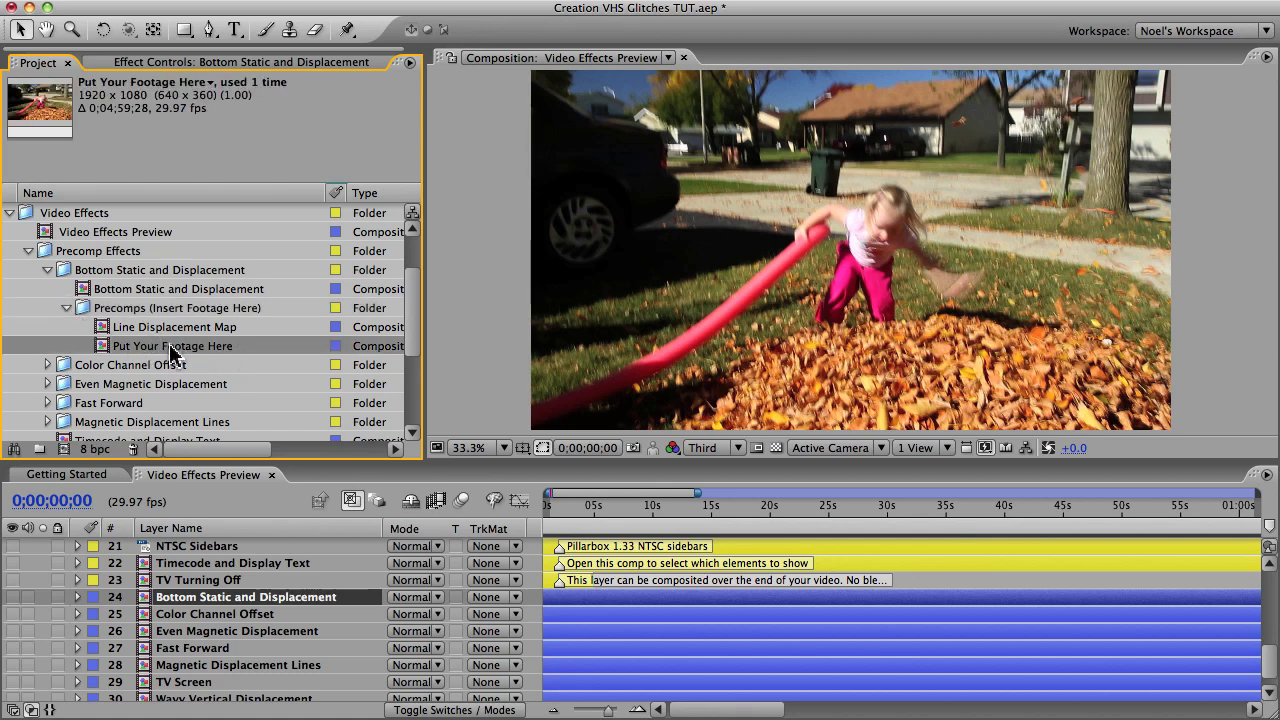
double_click(170, 350)
left_click(200, 556)
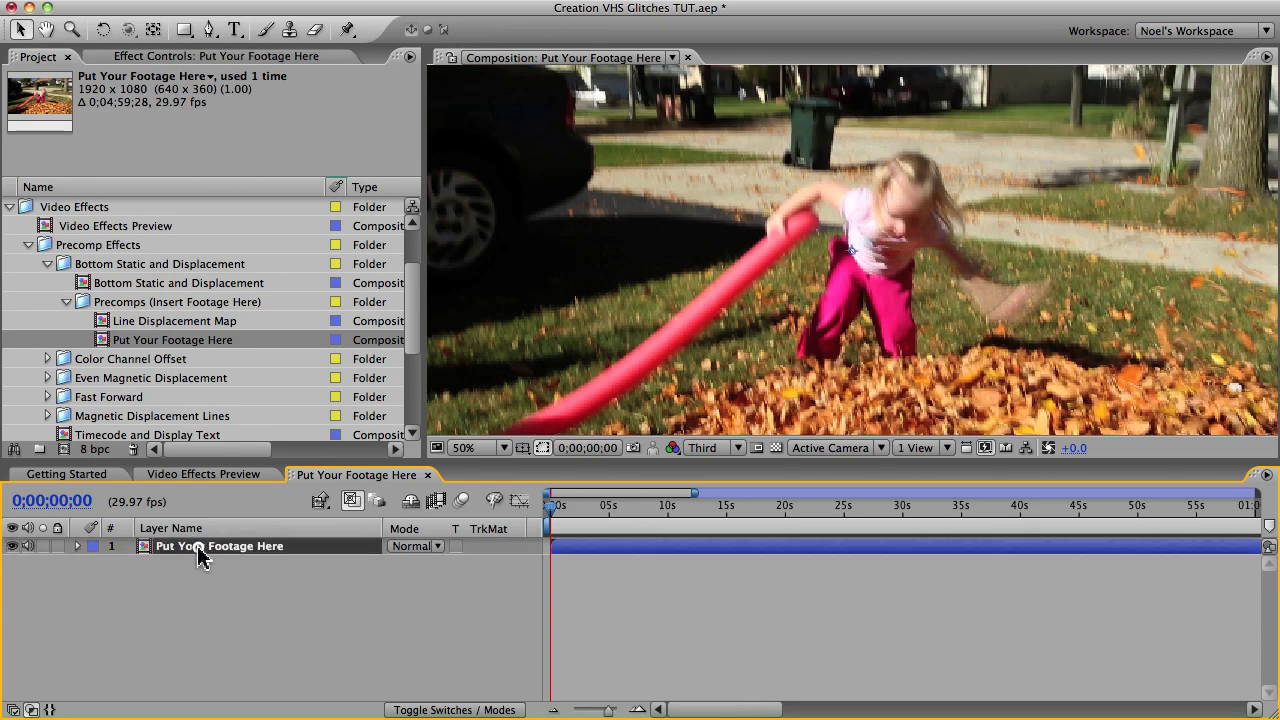
left_click_drag(605, 512, 546, 510)
- Select the main Put Your Footage Here composition, collapse the Precomp Effects folders, and close the nested footage composition
scroll(100, 249, "up", 3)
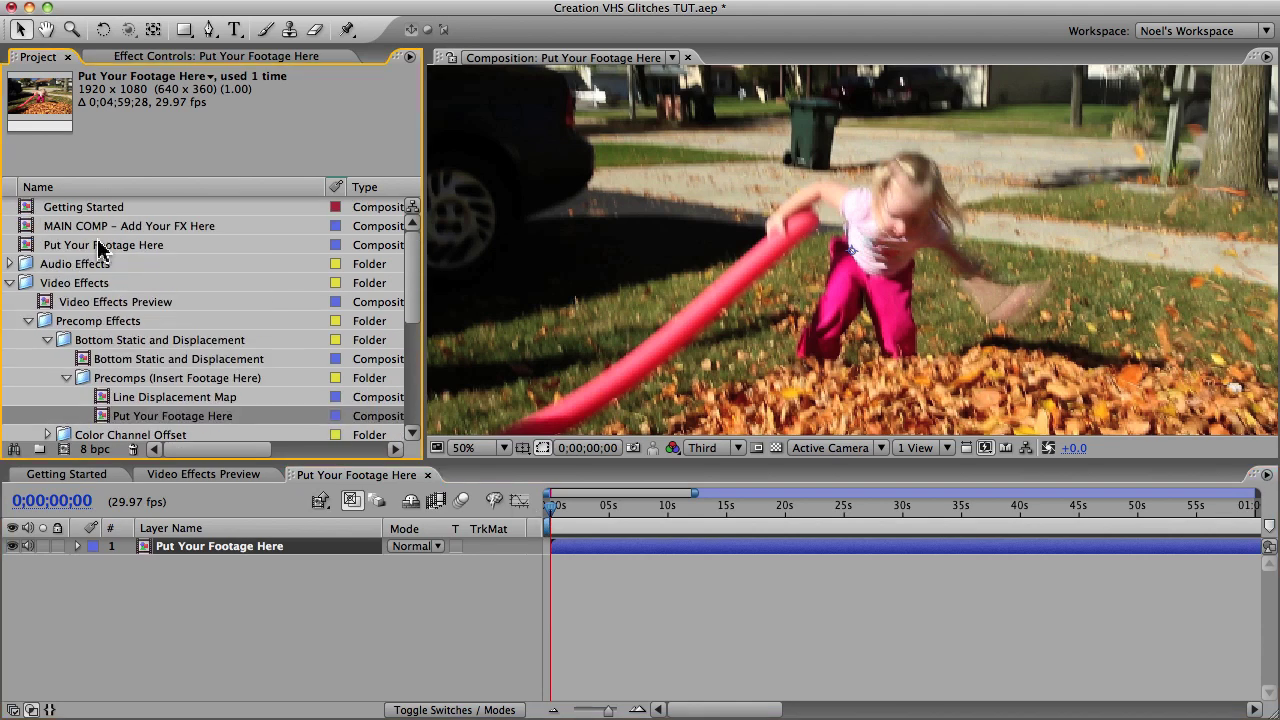
left_click(105, 247)
left_click(66, 378)
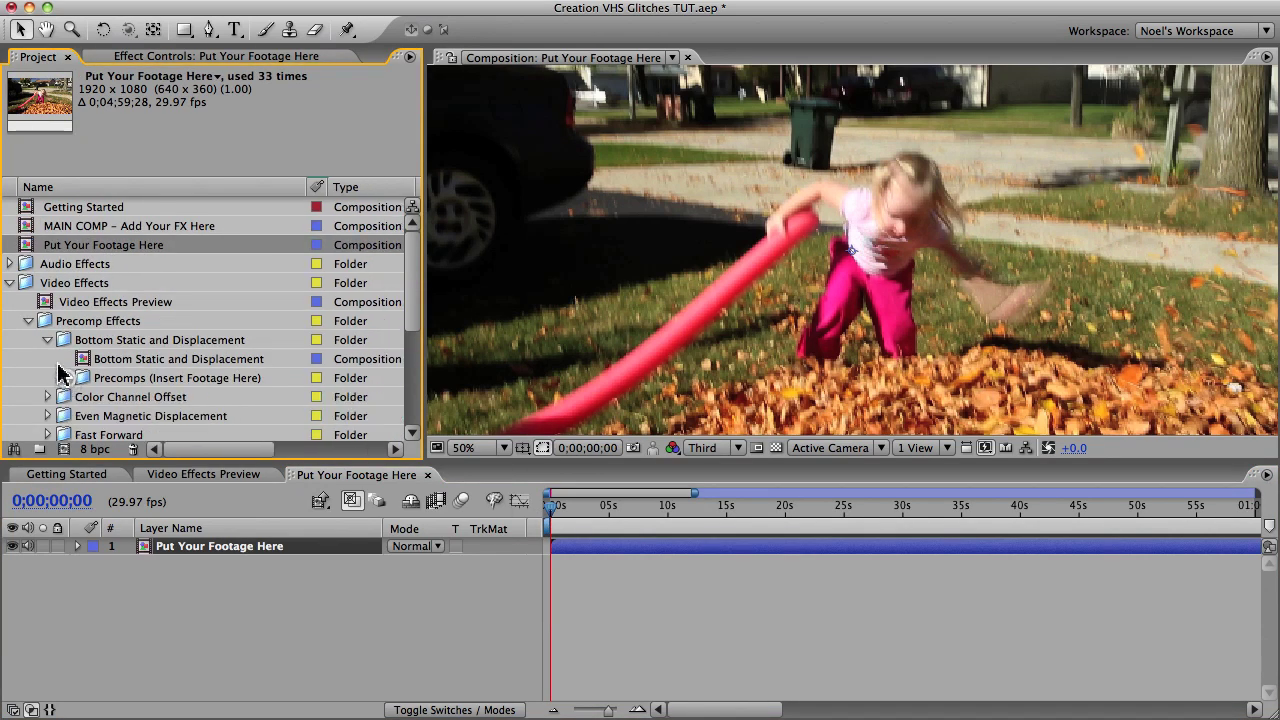
left_click(47, 340)
left_click(29, 322)
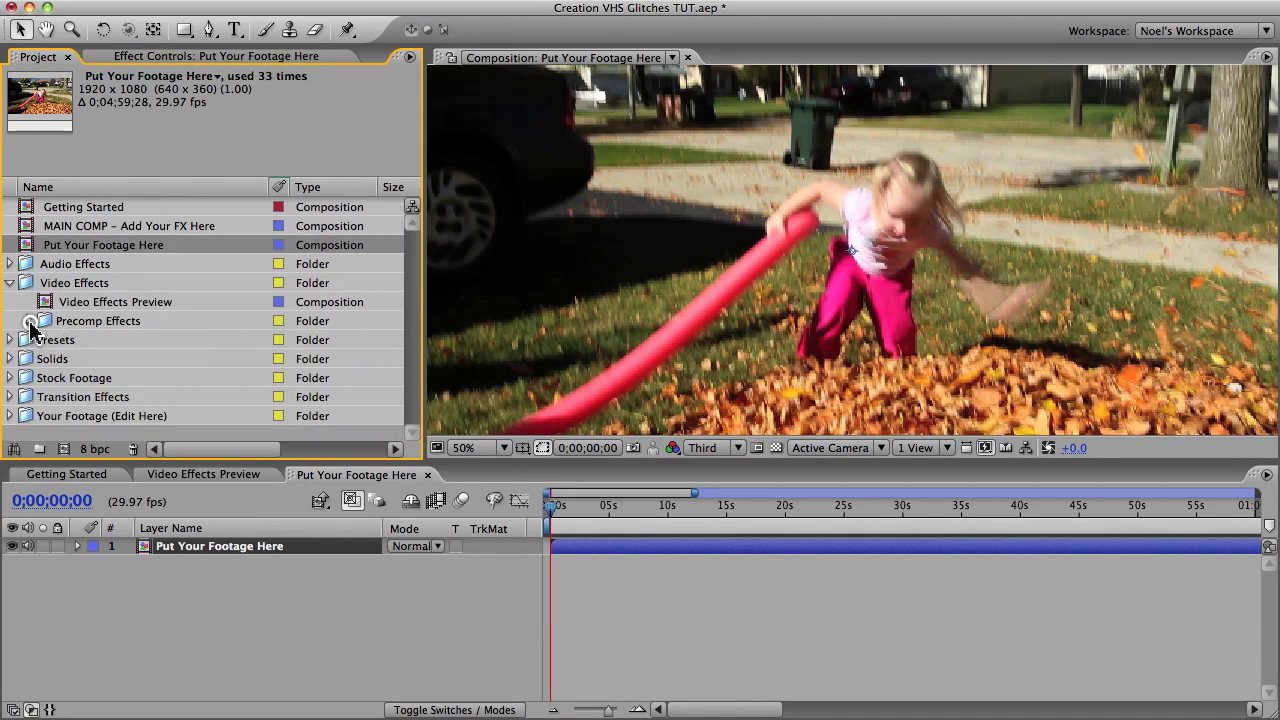
left_click(427, 475)
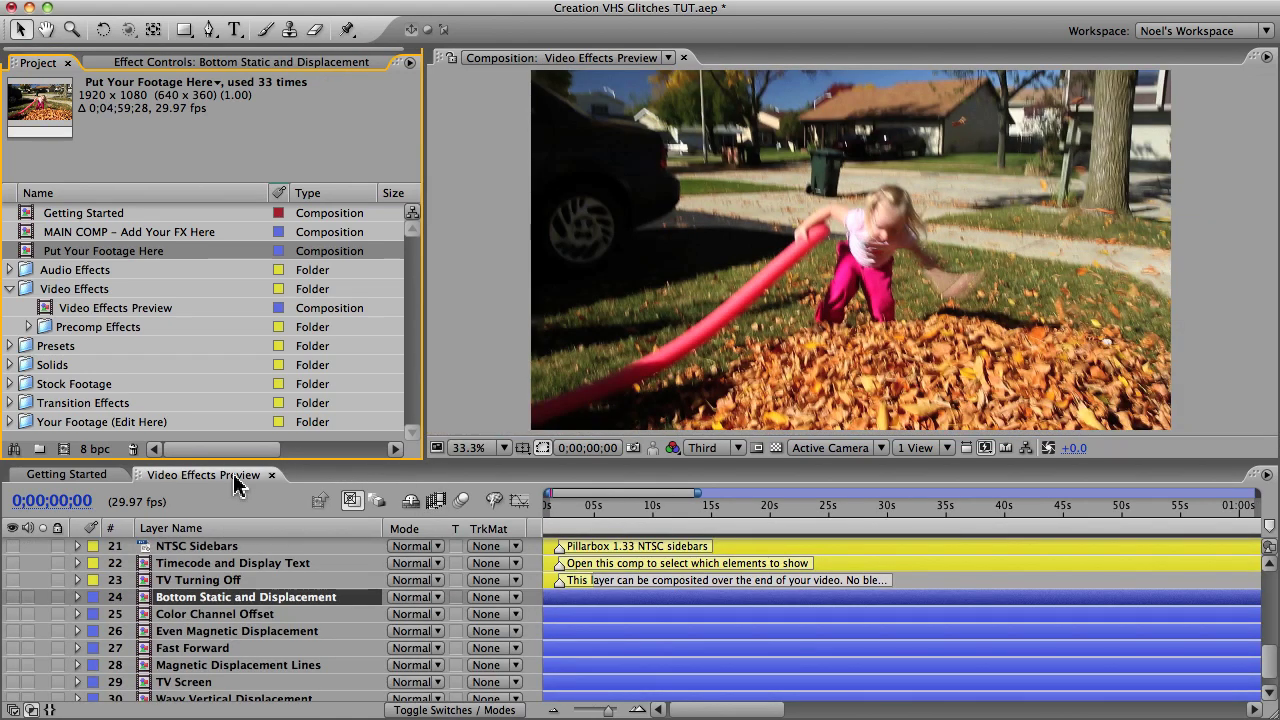
- Show the Magnetic Displacement Lines layer in Video Effects Preview and scrub the start of the timeline to preview it
left_click(14, 632)
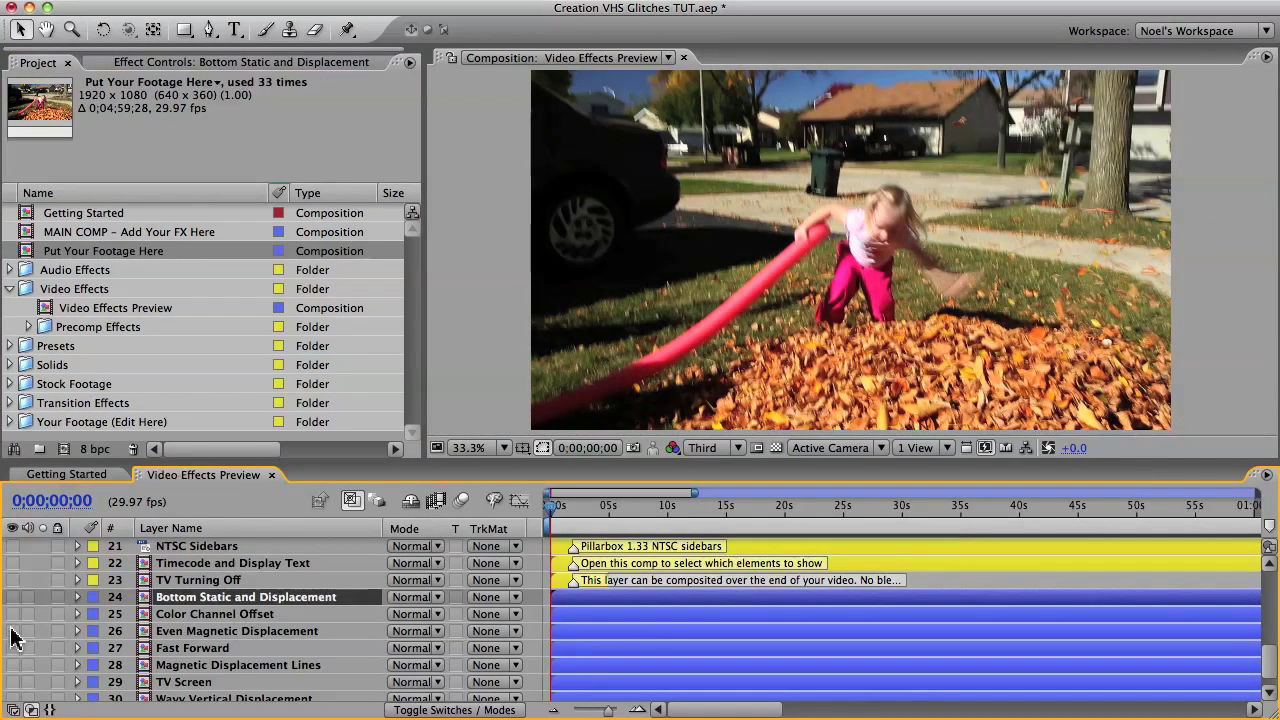
left_click(13, 665)
left_click(557, 513)
mouse_move(557, 513)
left_mouse_down()
mouse_move(590, 518)
mouse_move(545, 518)
left_mouse_up()
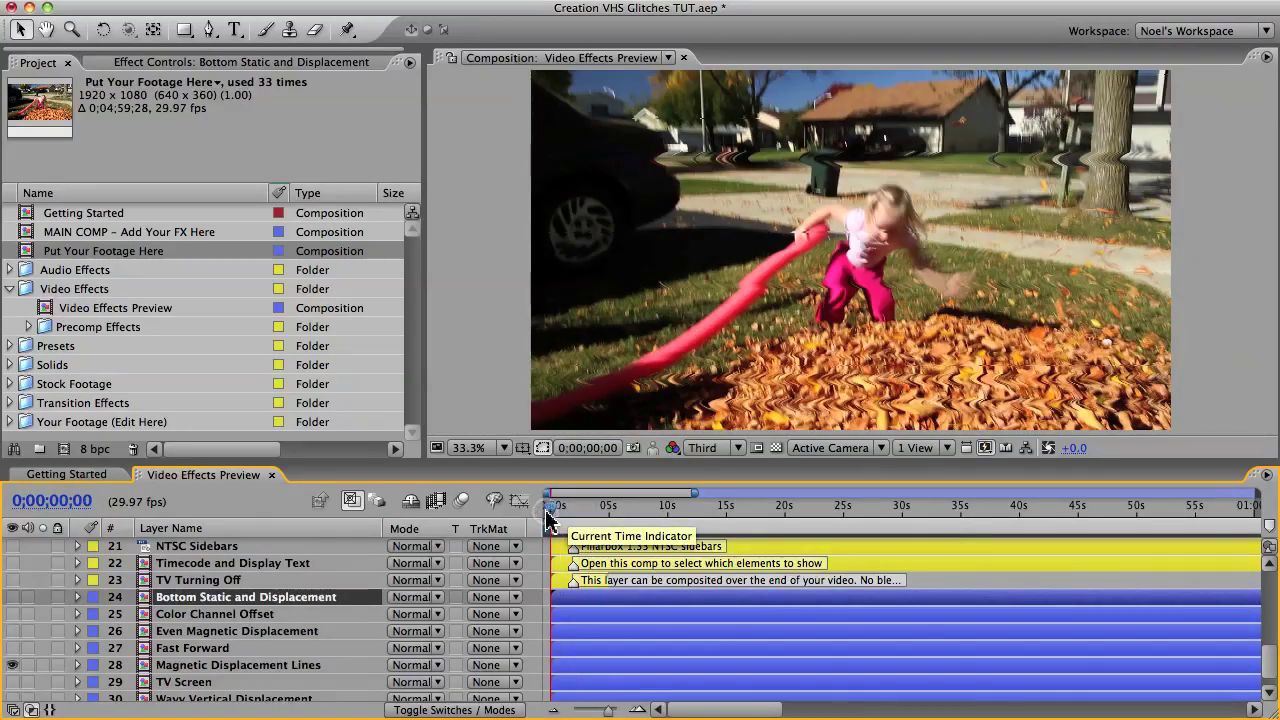
- Copy the Magnetic Displacement Lines layer into the MAIN COMP – Add Your FX Here composition, above the Put Your Footage Here layer
left_click(210, 665)
key("super+c")
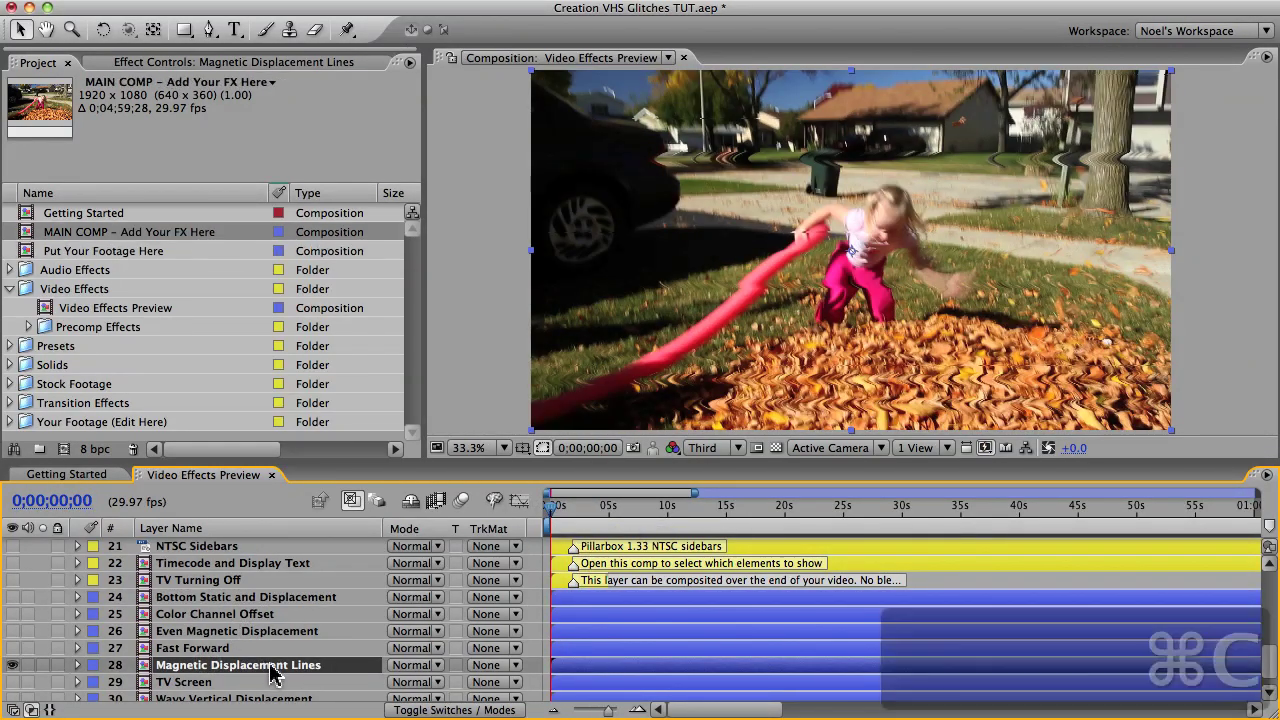
double_click(72, 234)
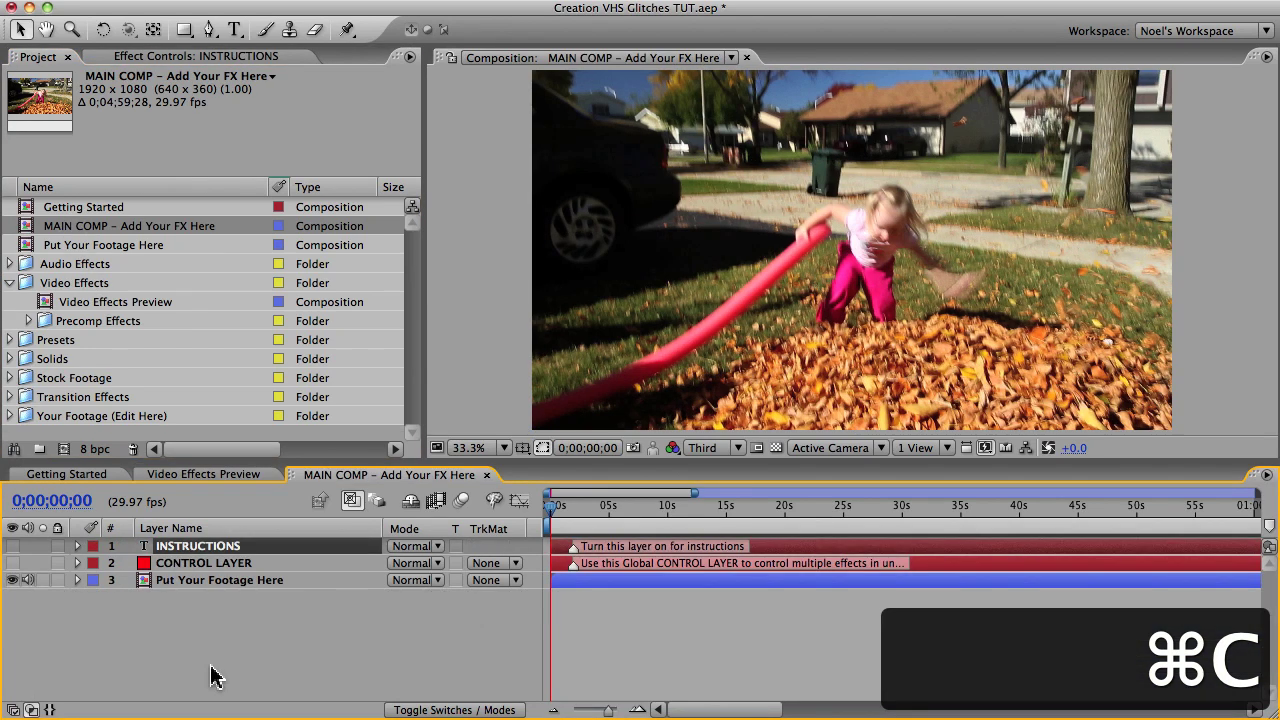
key("super+v")
left_click_drag(215, 546, 215, 597)
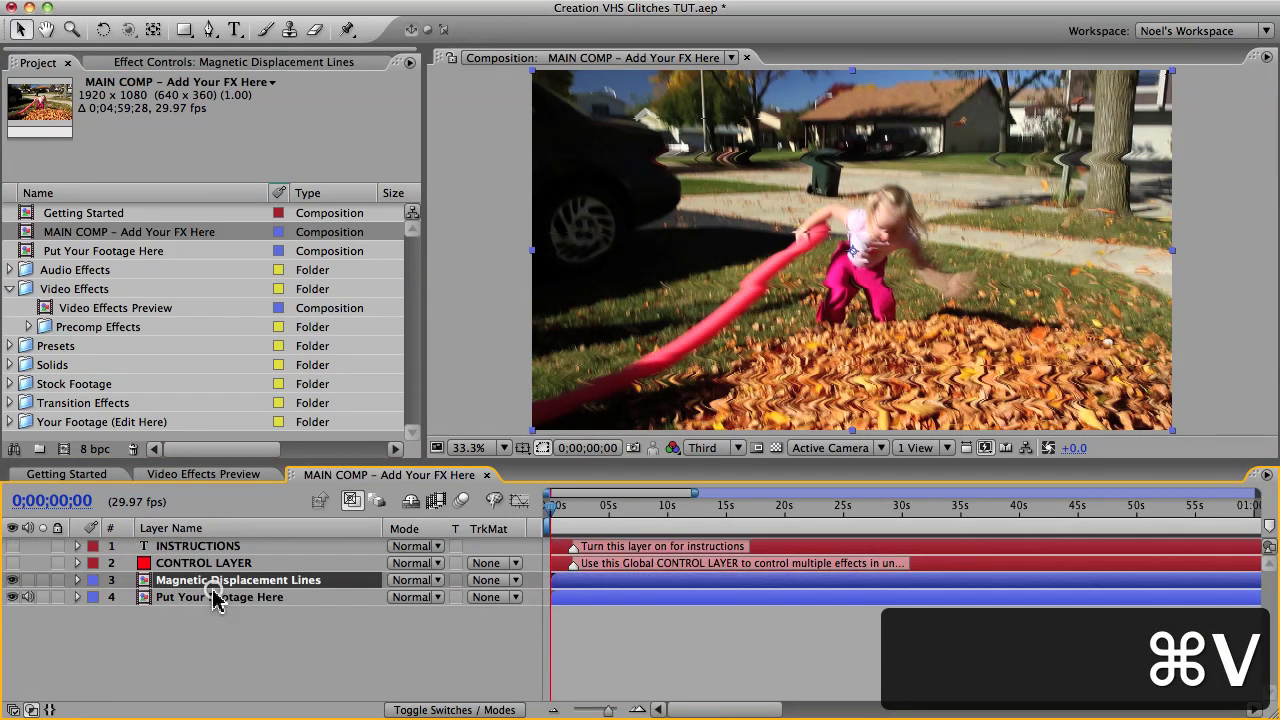
- Delete the Put Your Footage Here layer from the main composition, preview the first frames, and close the composition
left_click(216, 600)
key("Delete")
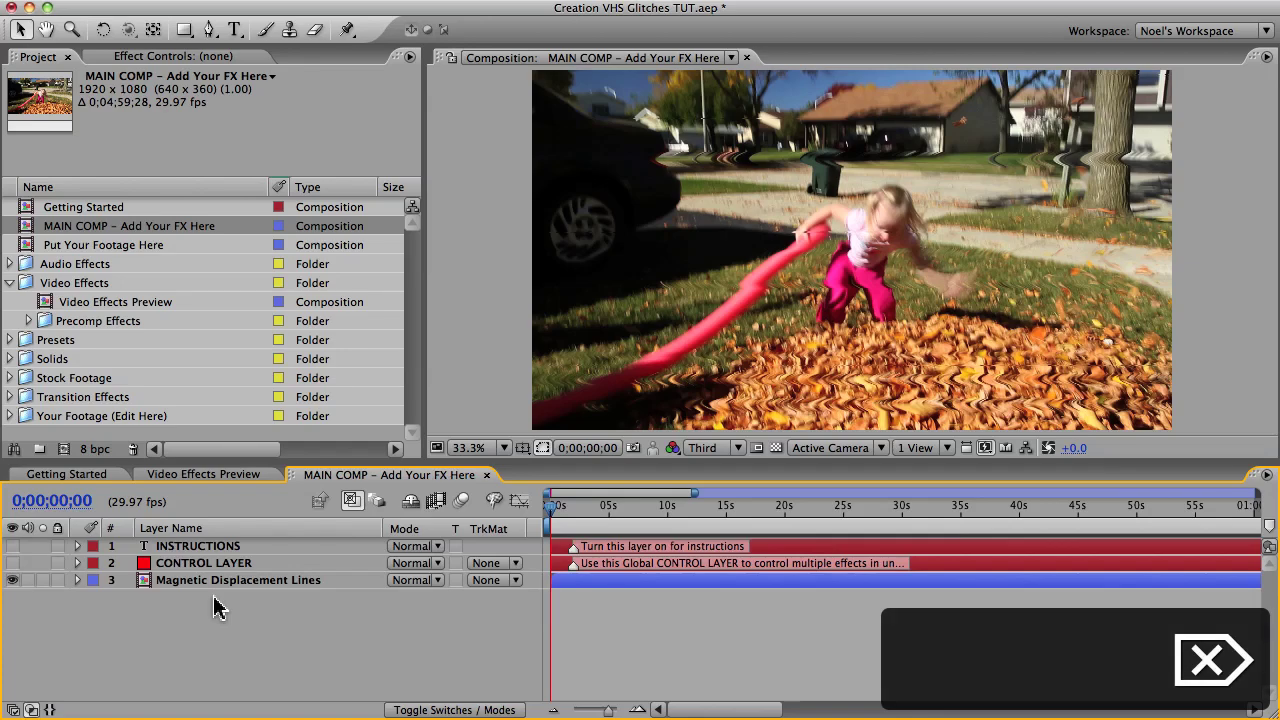
mouse_move(552, 507)
left_mouse_down()
mouse_move(580, 510)
mouse_move(556, 512)
left_mouse_up()
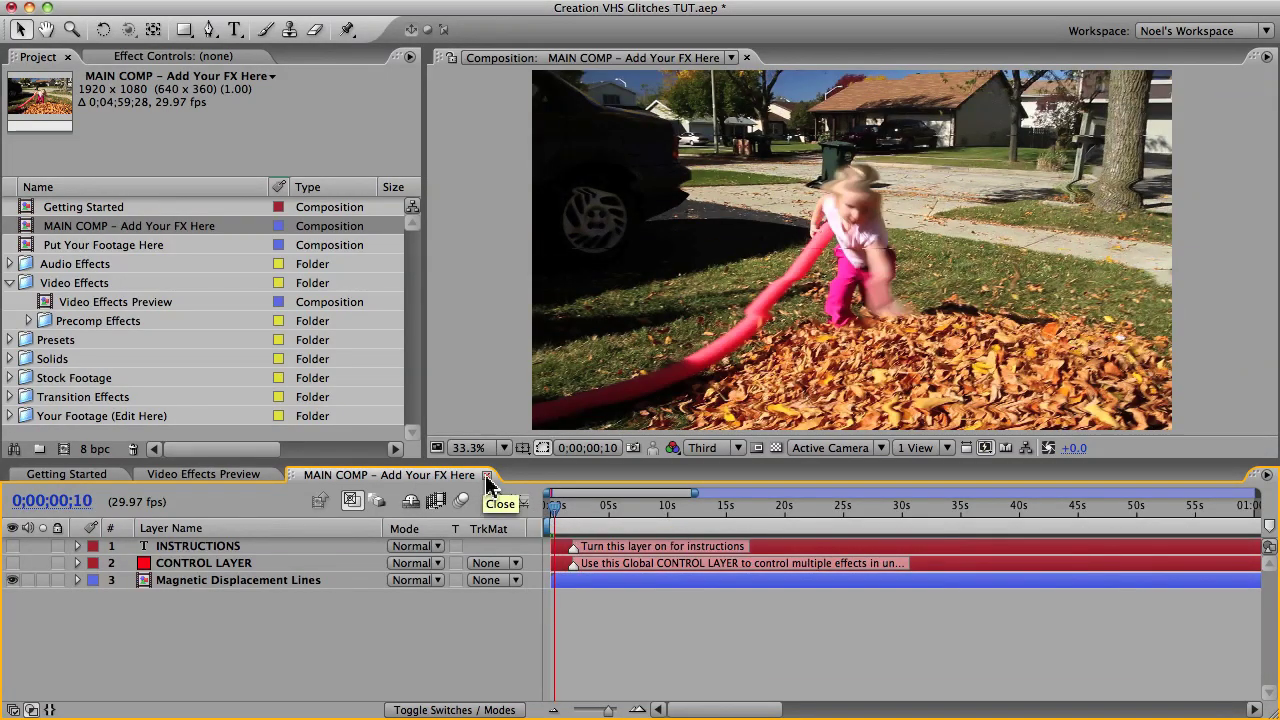
left_click(486, 475)
- Solo the Magnetic Displacement Lines layer in Video Effects Preview, scrub its first frames, and remove the solo
left_click(42, 665)
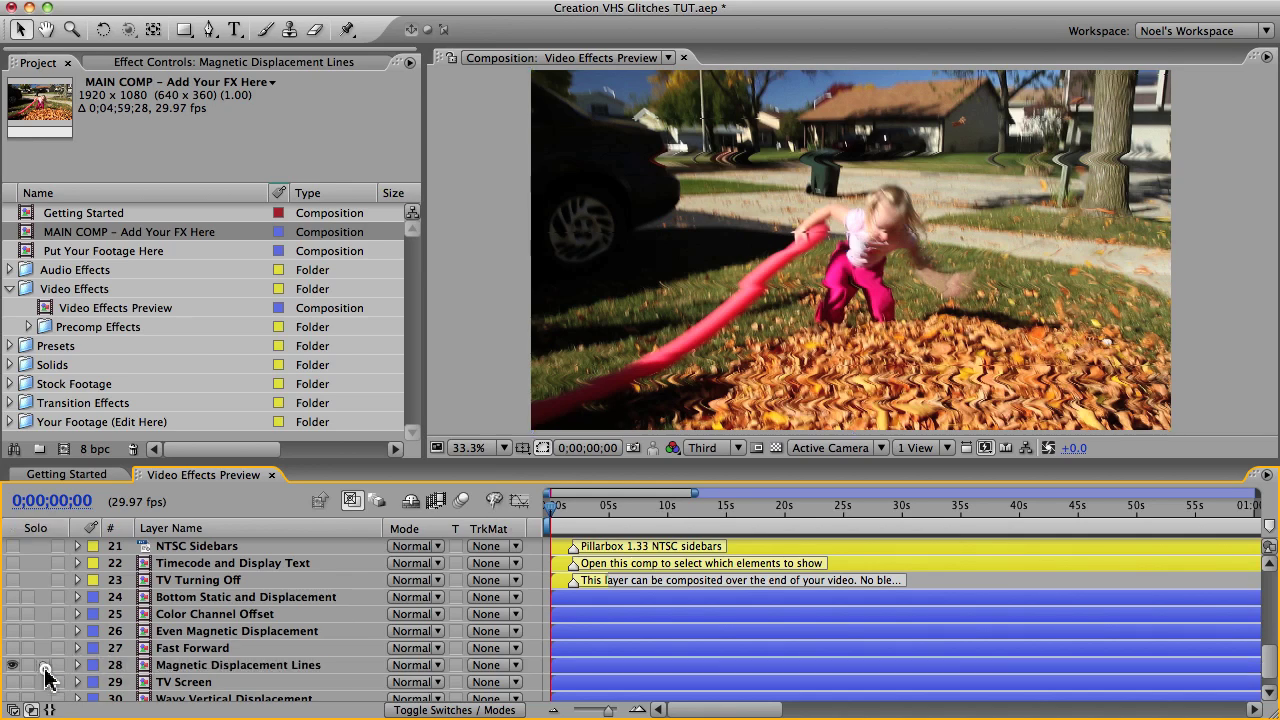
mouse_move(556, 513)
left_mouse_down()
mouse_move(578, 510)
mouse_move(553, 510)
left_mouse_up()
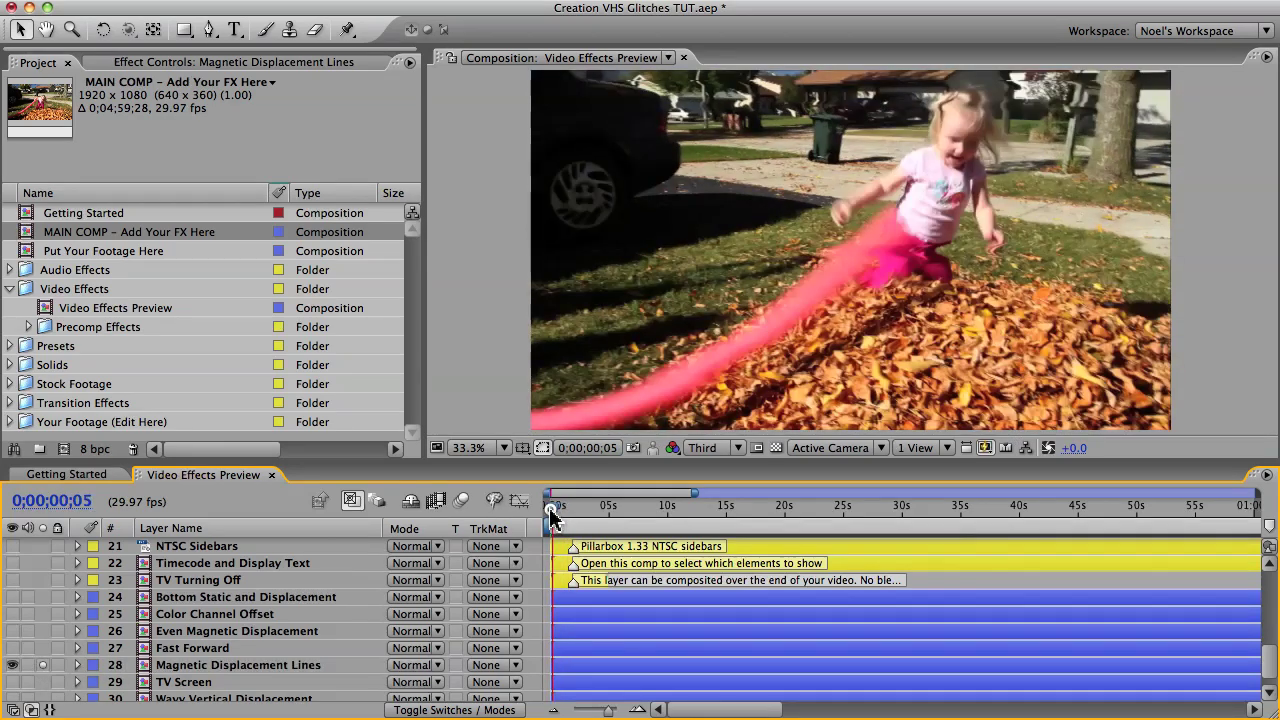
left_click(897, 563)
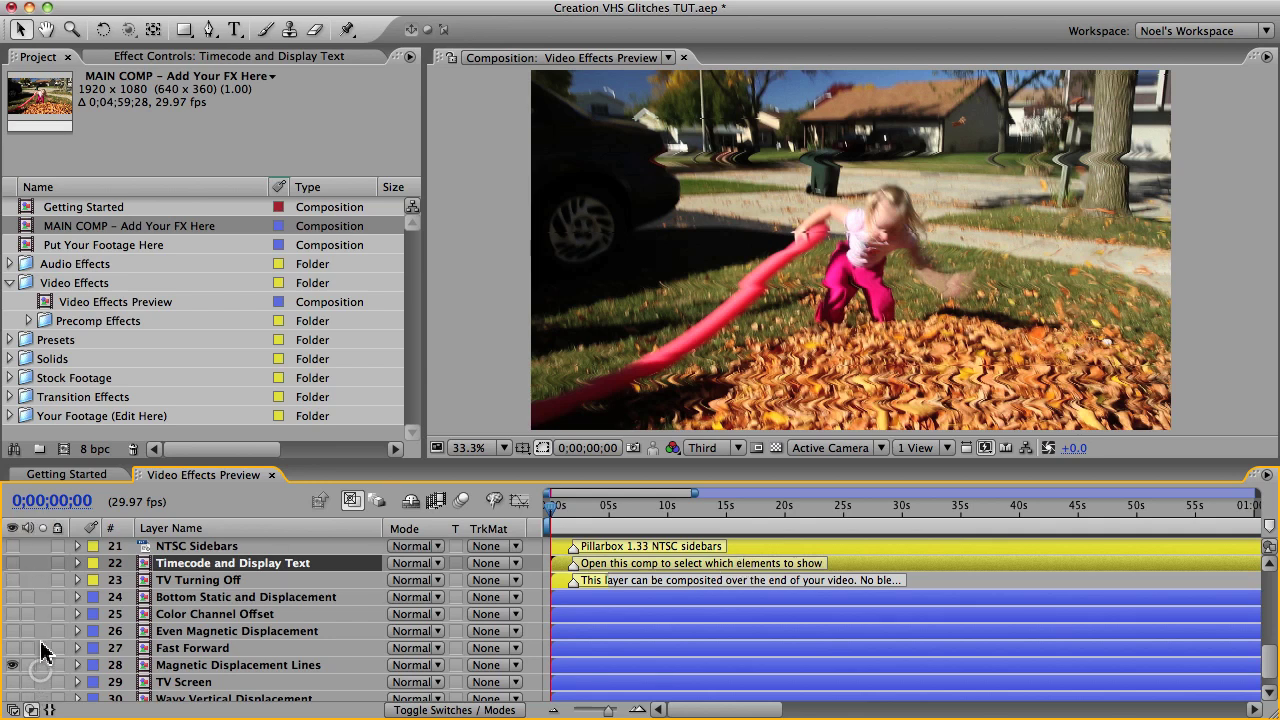
- Inspect the Magnetic Displacement Lines layer's effect controls and the CONTROL LAYER sliders inside its composition
left_click(268, 665)
left_click(153, 68)
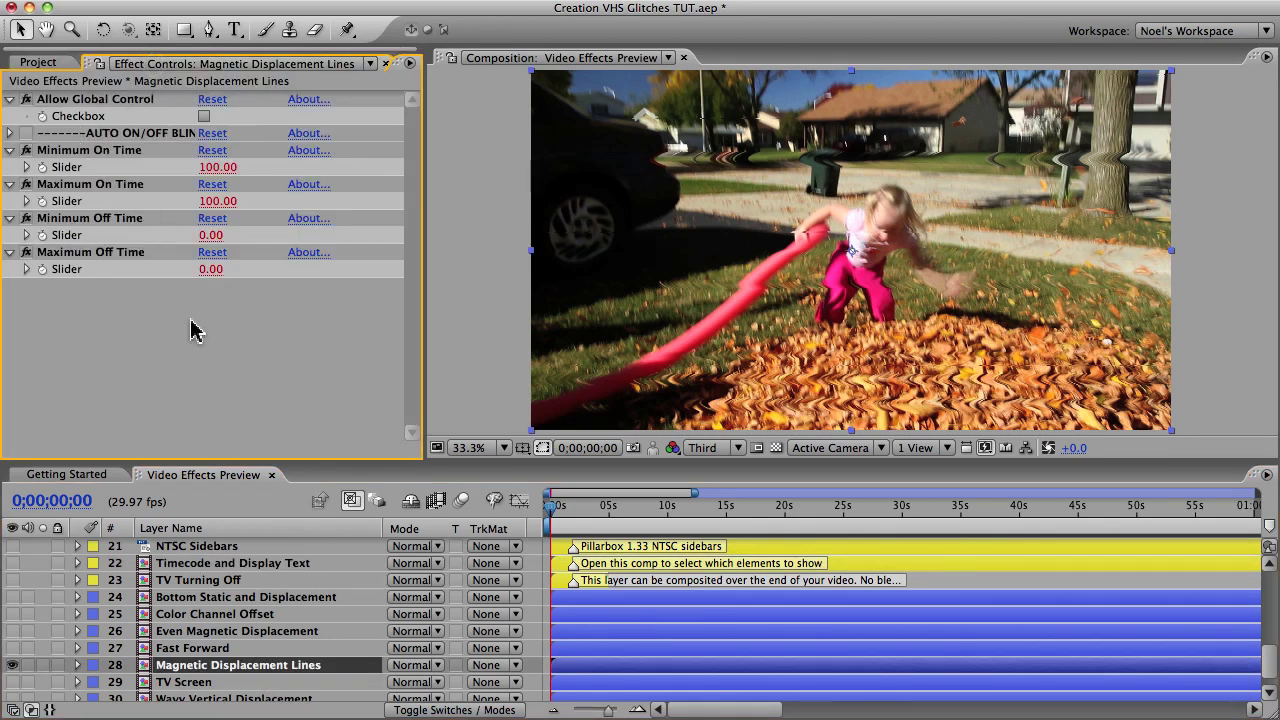
left_click(278, 668)
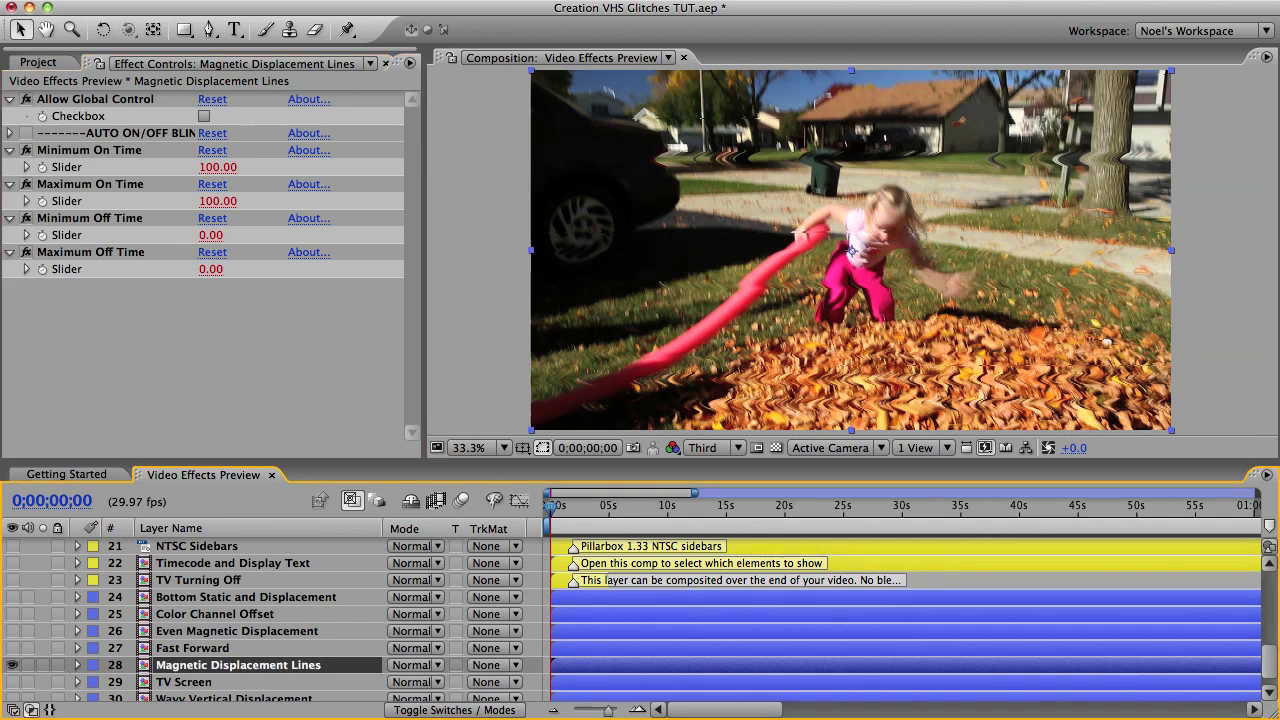
double_click(222, 665)
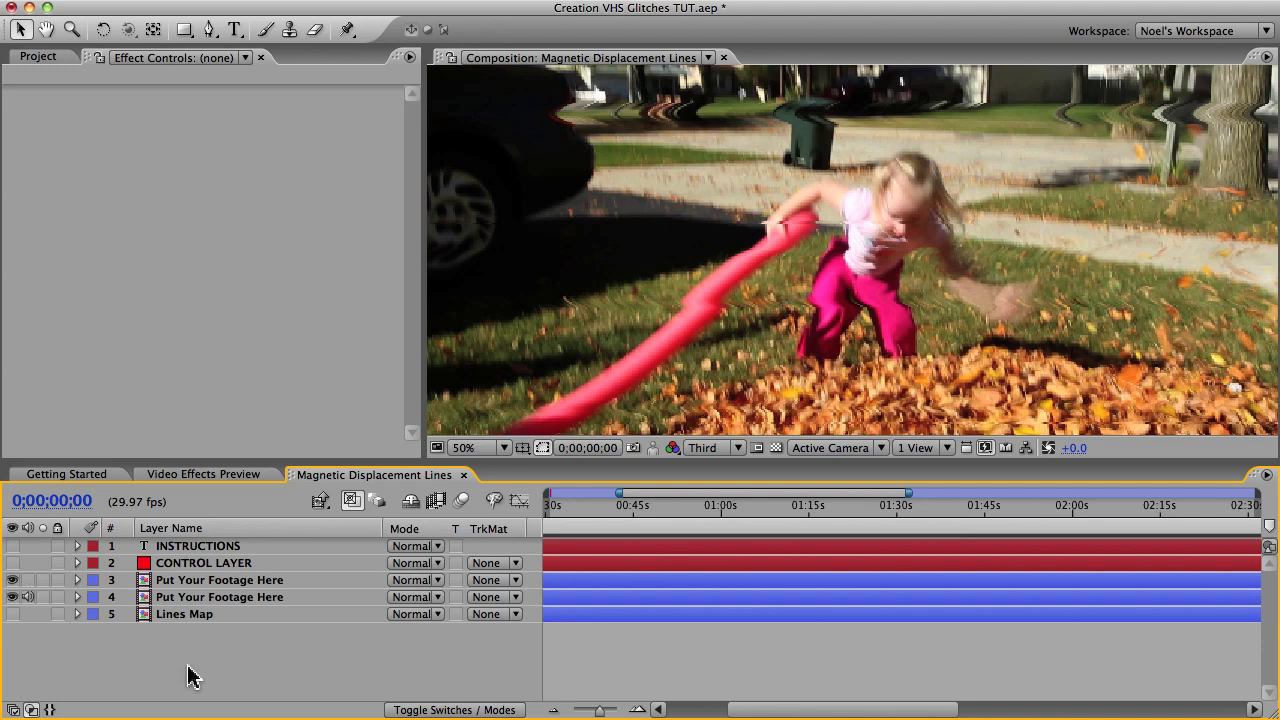
left_click(212, 568)
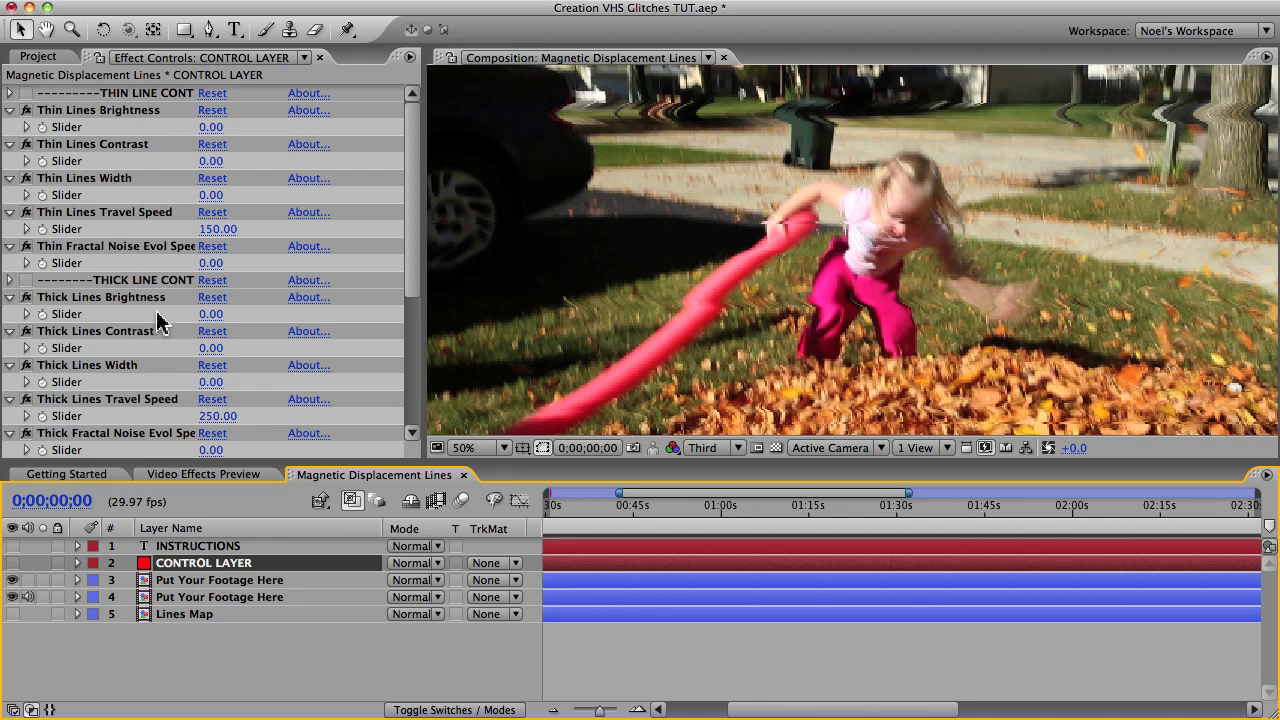
- Close the Magnetic Displacement Lines and Video Effects Preview compositions and bring the project items back into view
left_click(463, 475)
left_click(294, 475)
left_click(38, 56)
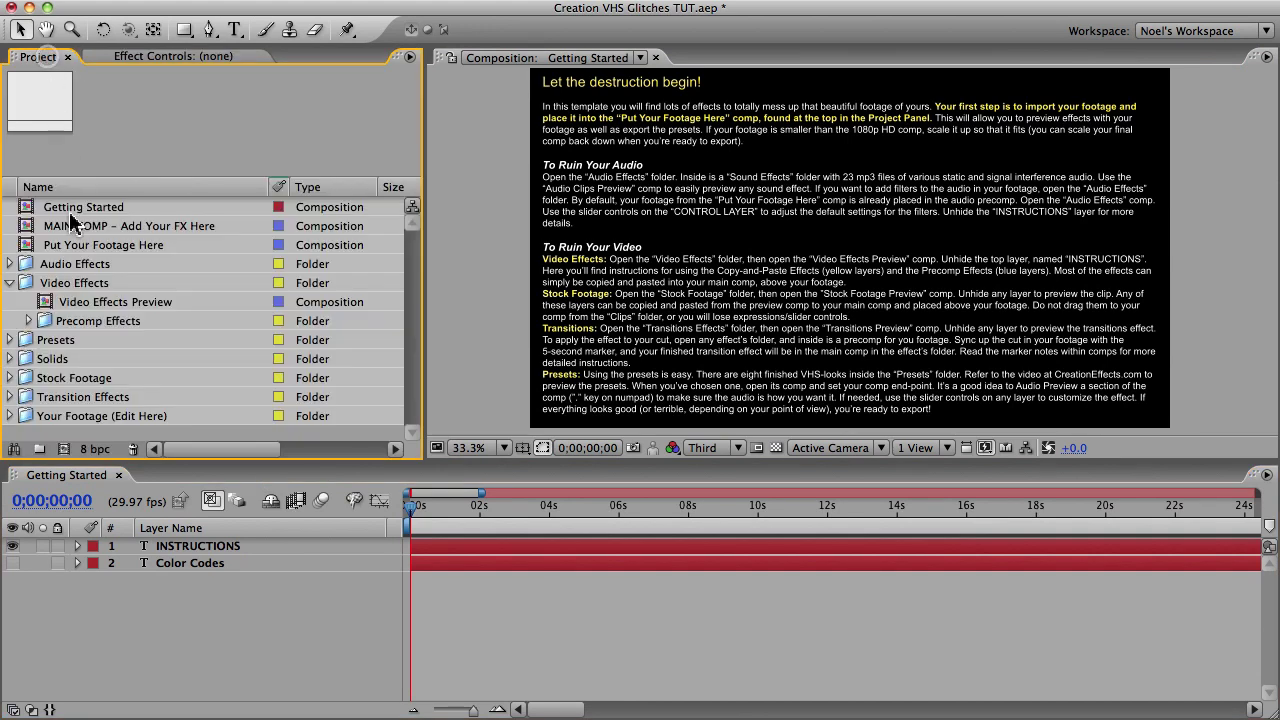
- Expand Precomp Effects, its Color Channel Offset folder, and the nested Precomps (Insert Footage Here) folder to examine their compositions
left_click(28, 320)
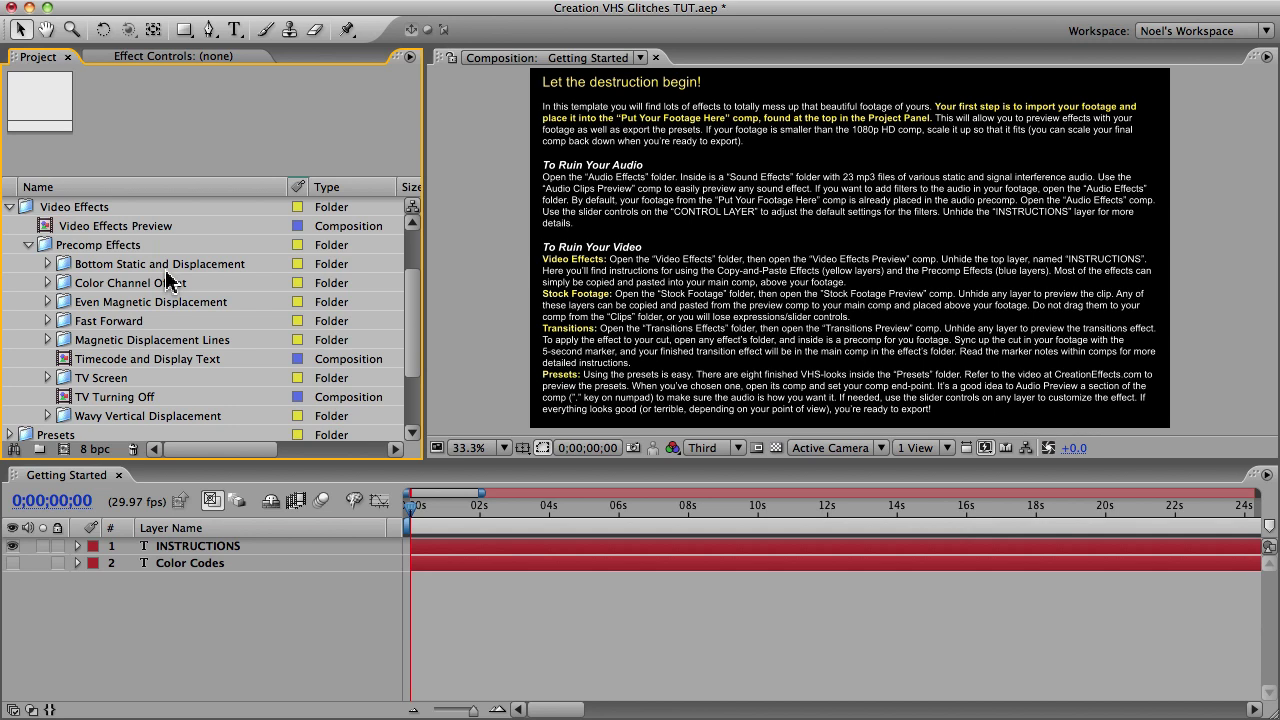
left_click(63, 285)
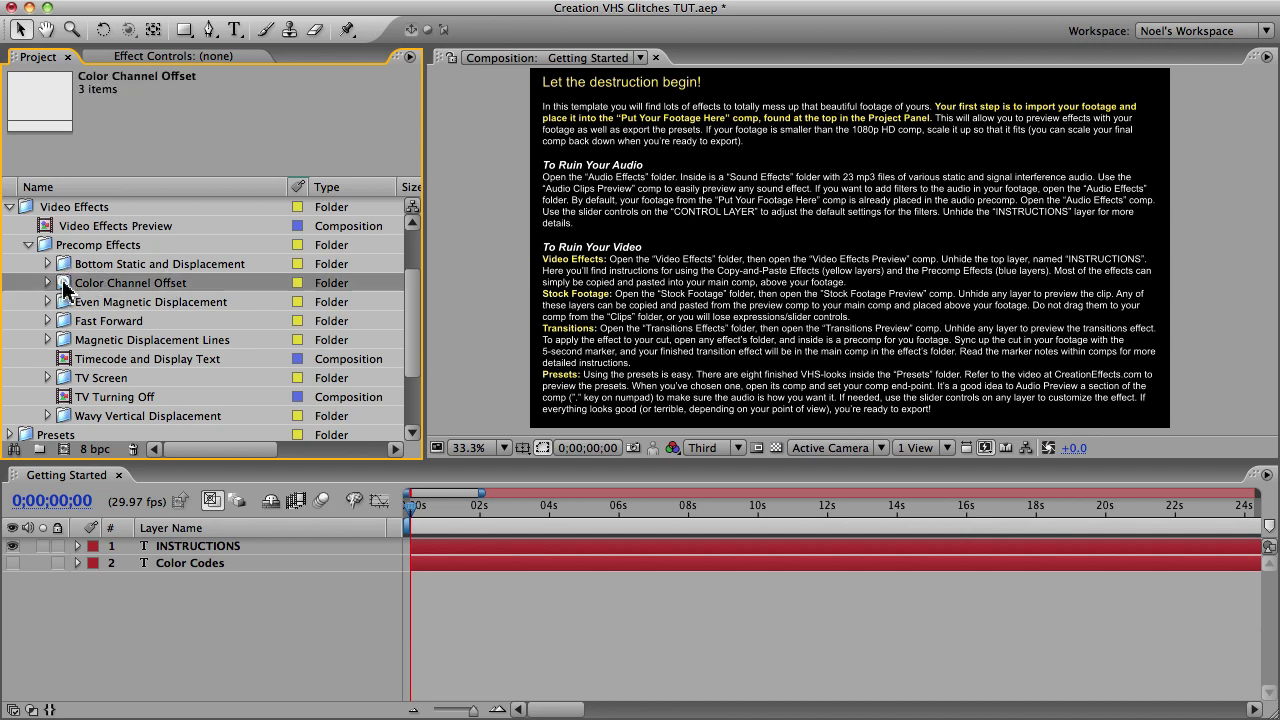
left_click(47, 283)
left_click(65, 321)
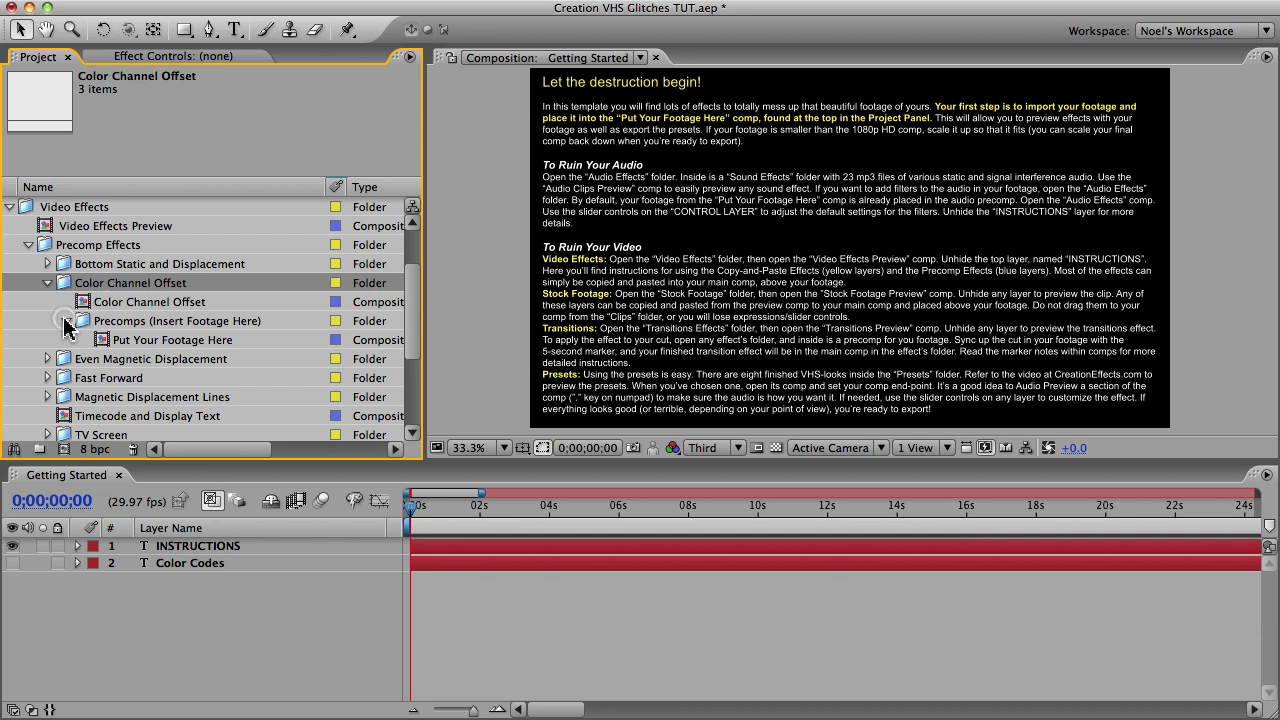
left_click(148, 341)
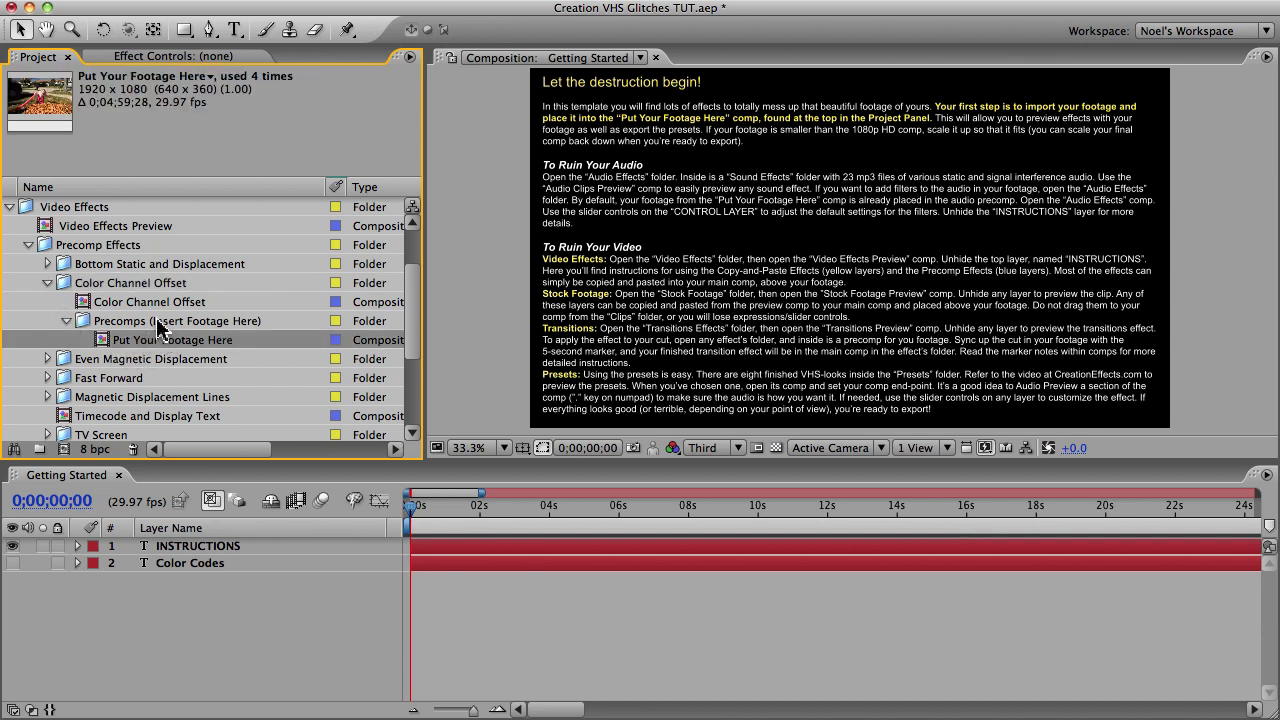
left_click(140, 266)
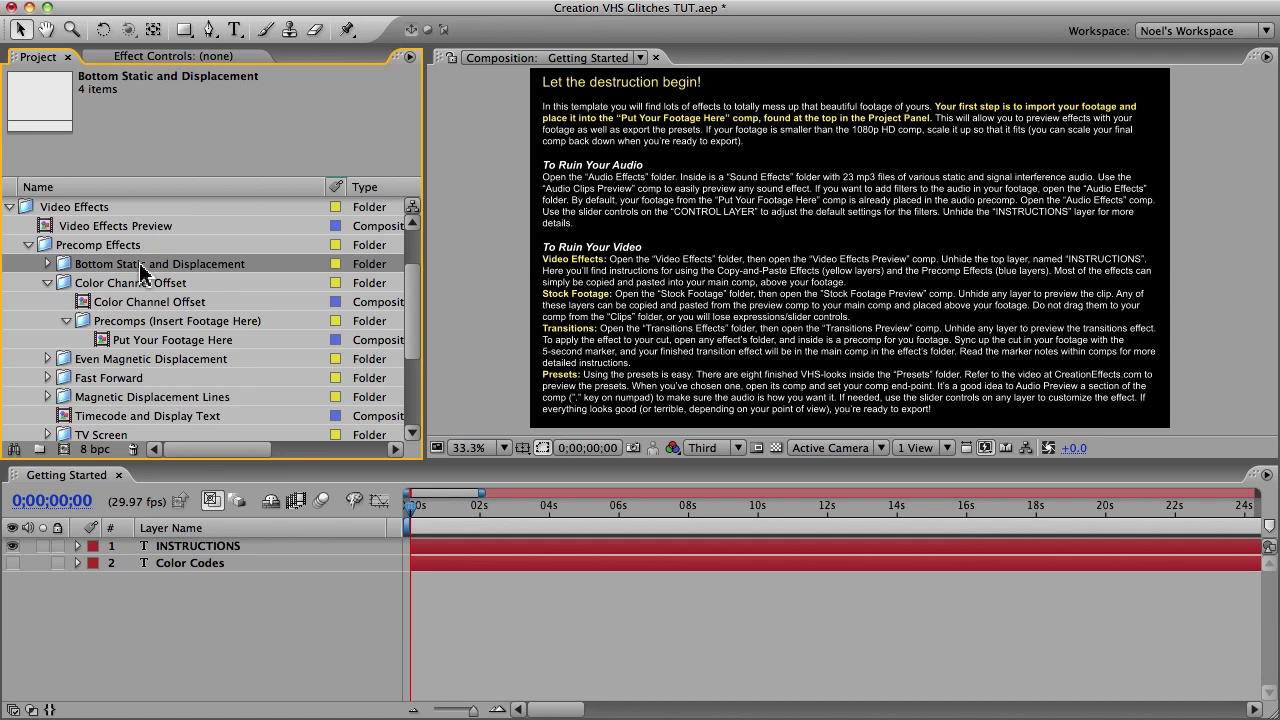
left_click(115, 287)
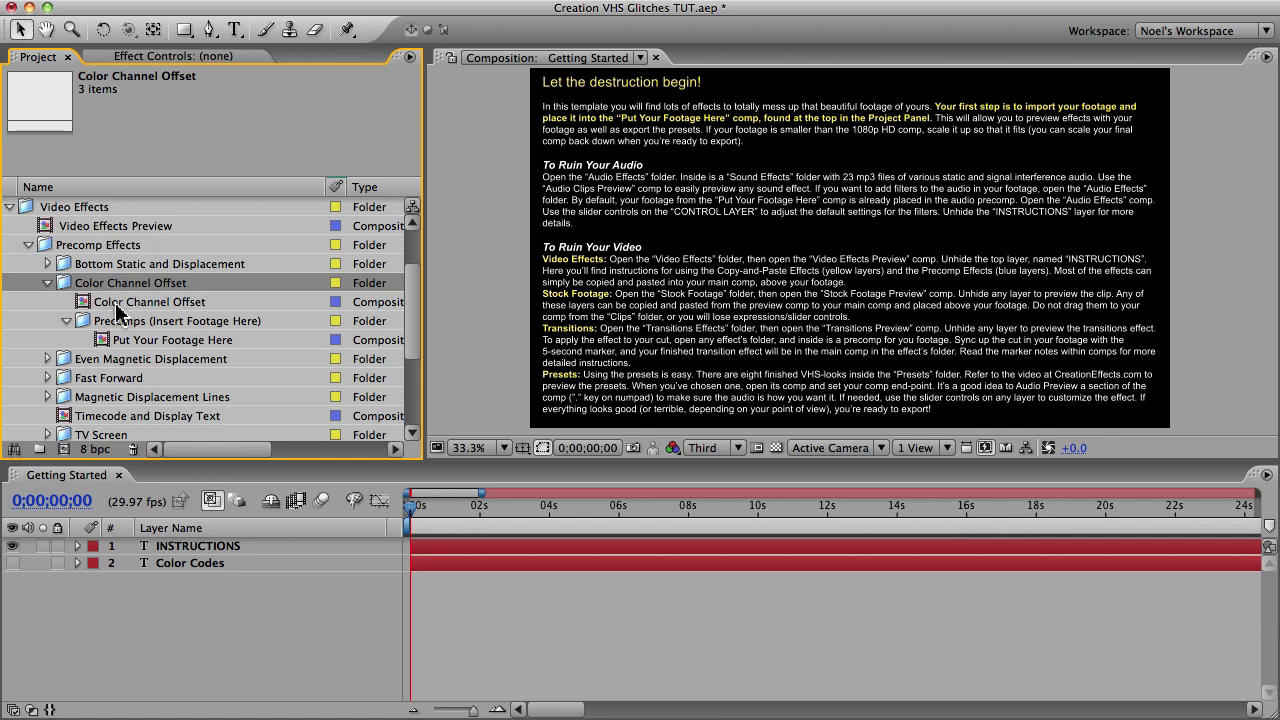
- Replace the footage layer in Color Channel Offset's Put Your Footage Here composition with the Bottom Static and Displacement composition
double_click(155, 340)
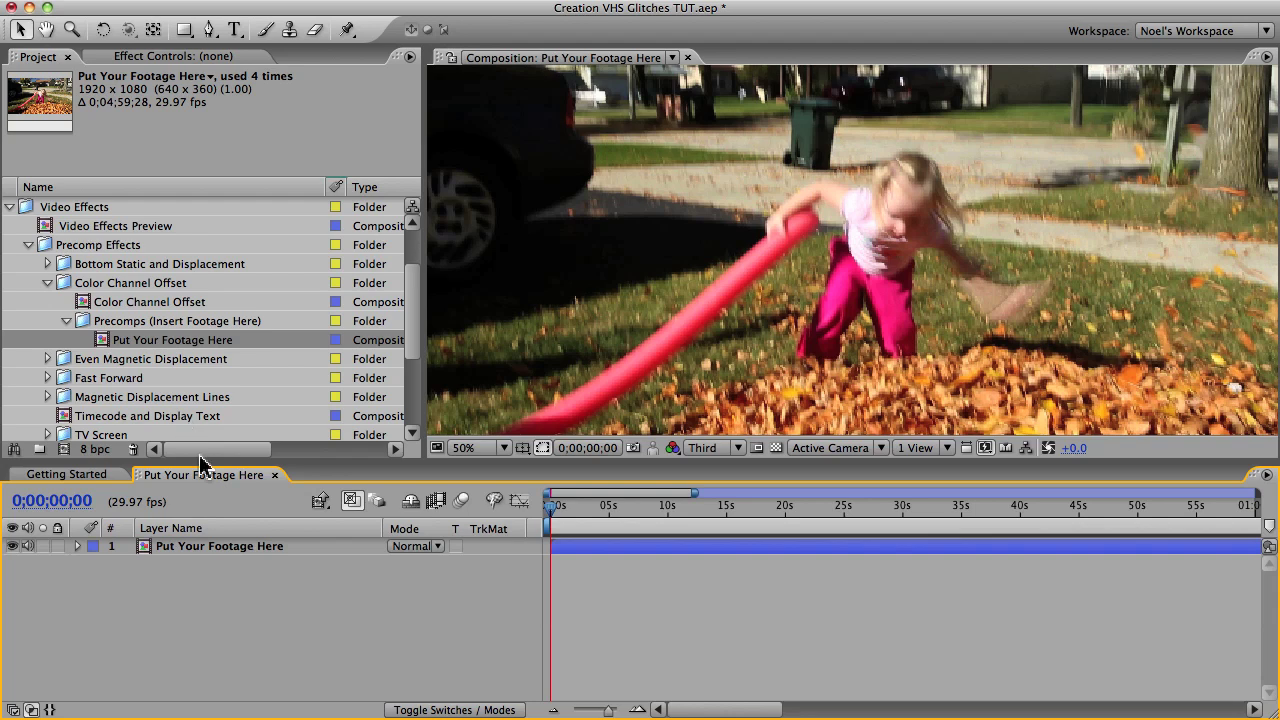
left_click(272, 548)
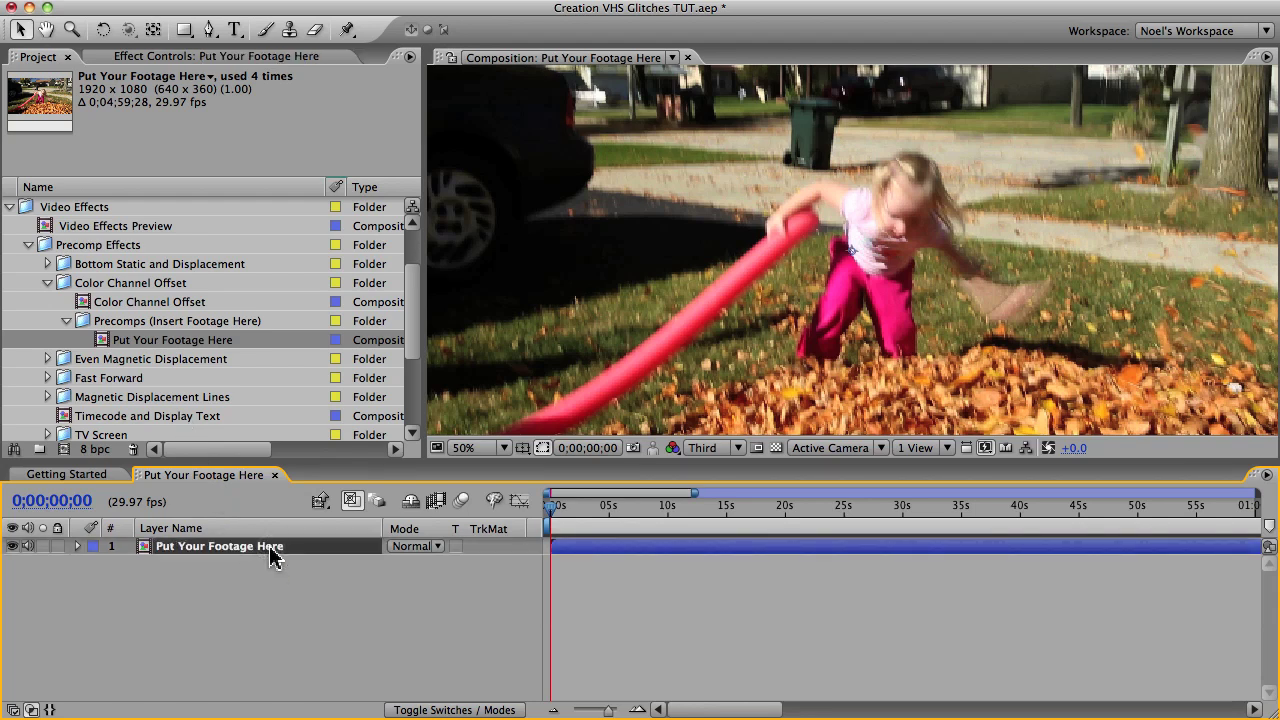
key("BackSpace")
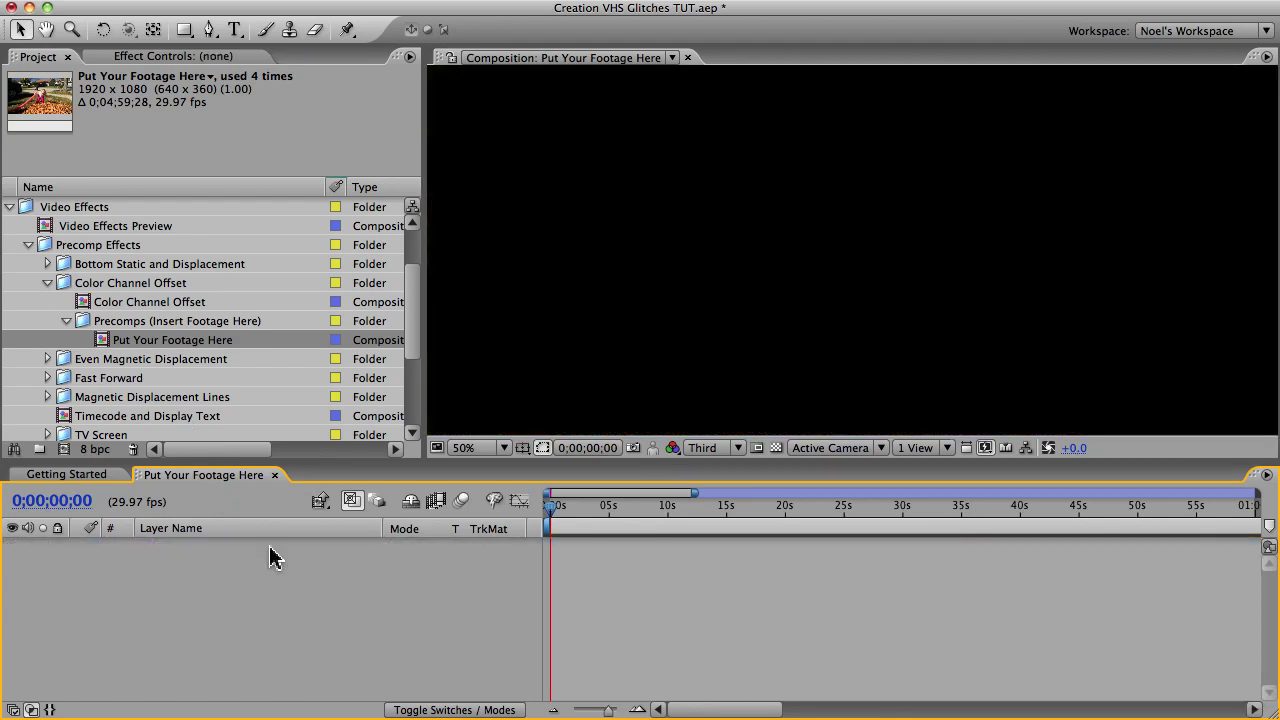
left_click(47, 264)
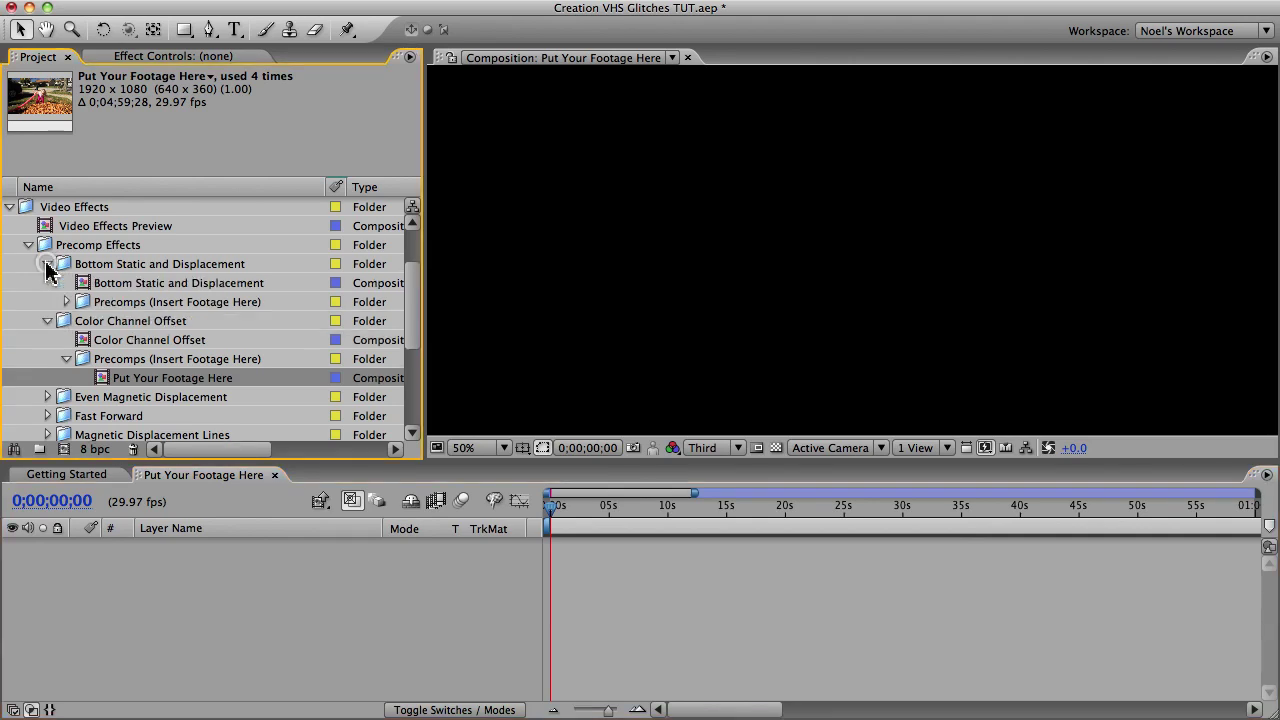
left_click_drag(100, 284, 252, 580)
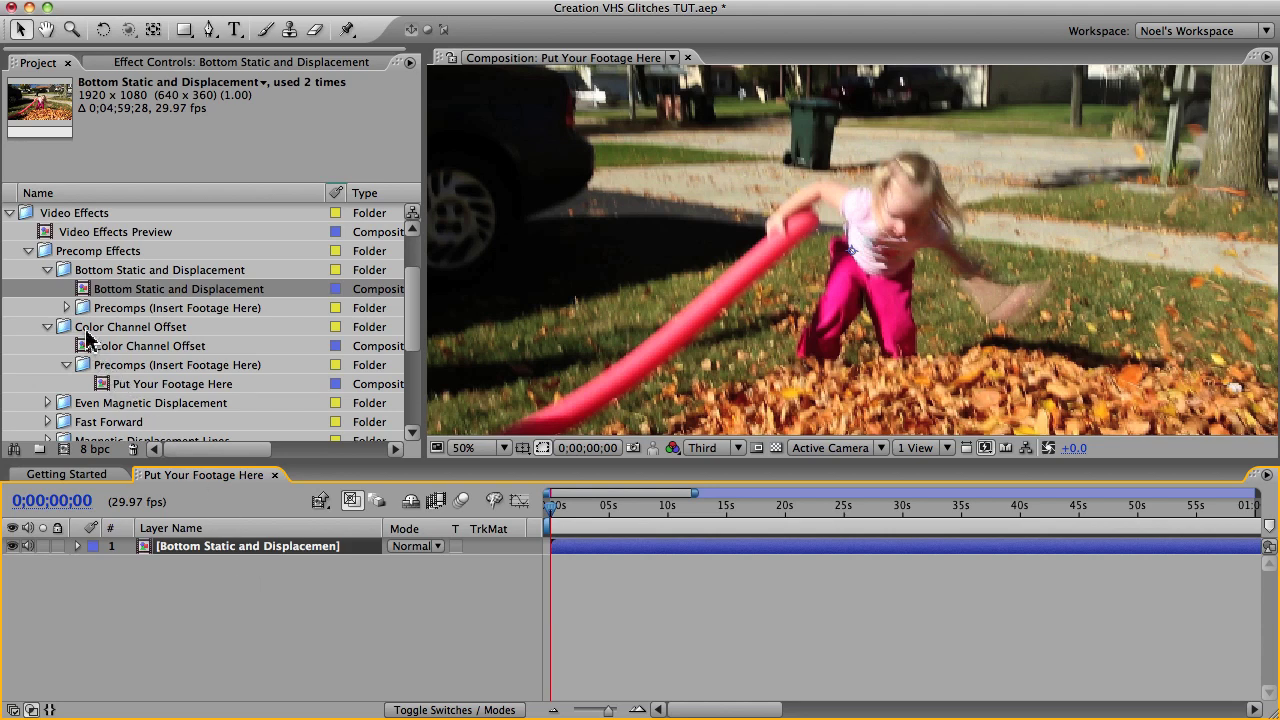
- Select the Color Channel Offset composition and collapse both effect folders and the Precomp Effects folder
left_click(47, 270)
left_click(95, 288)
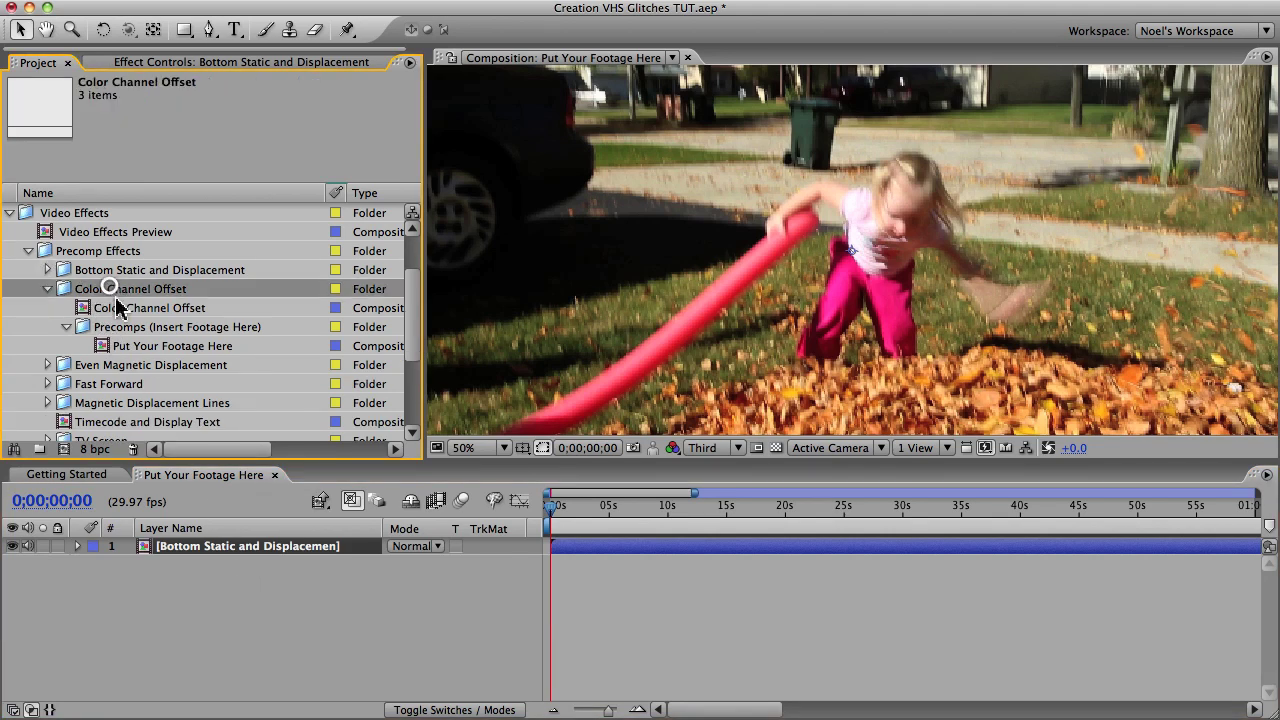
left_click(118, 309)
left_click_drag(155, 318, 154, 392)
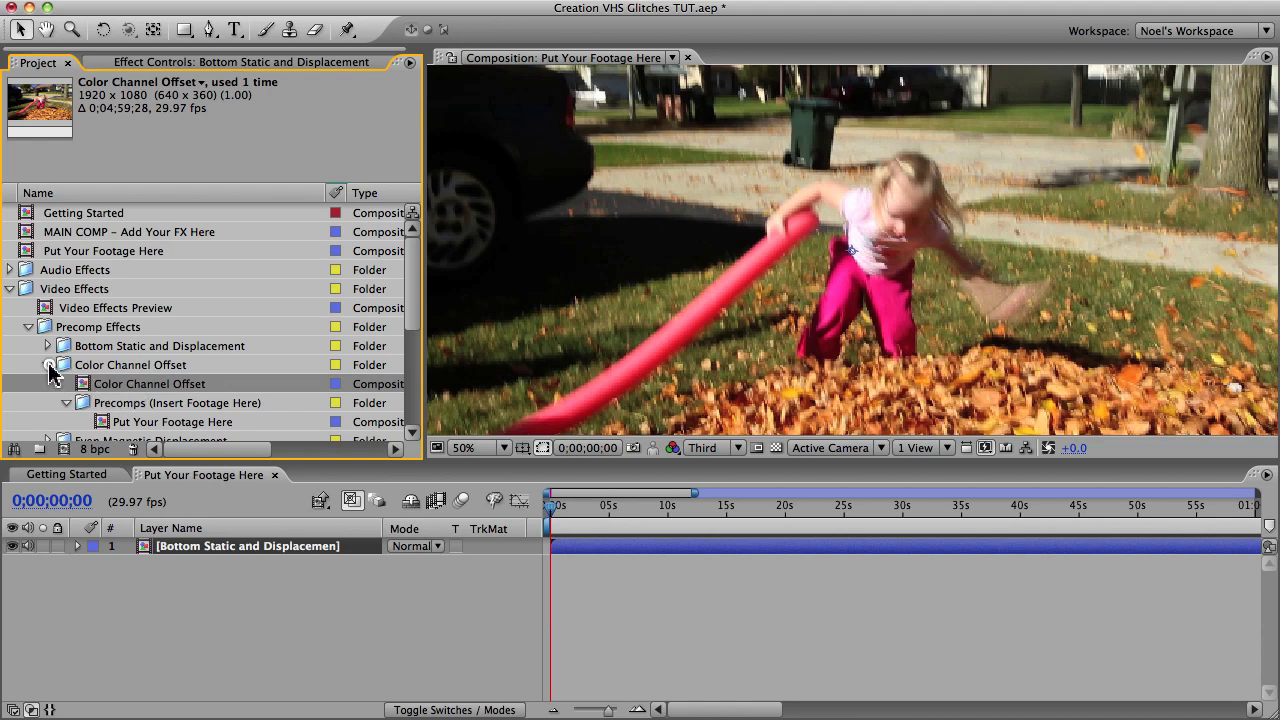
left_click(48, 366)
left_click(28, 327)
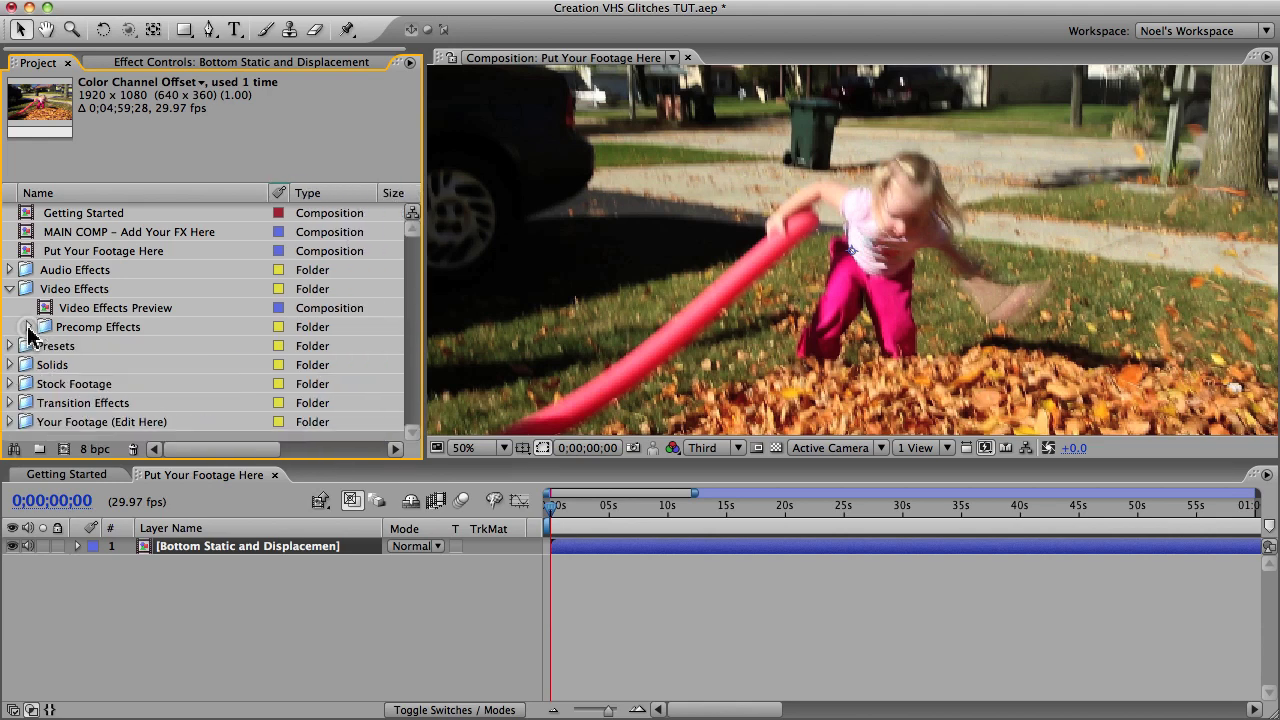
- Copy the Color Channel Offset layer from Video Effects Preview and open the MAIN COMP – Add Your FX Here composition
left_click(97, 318)
double_click(113, 312)
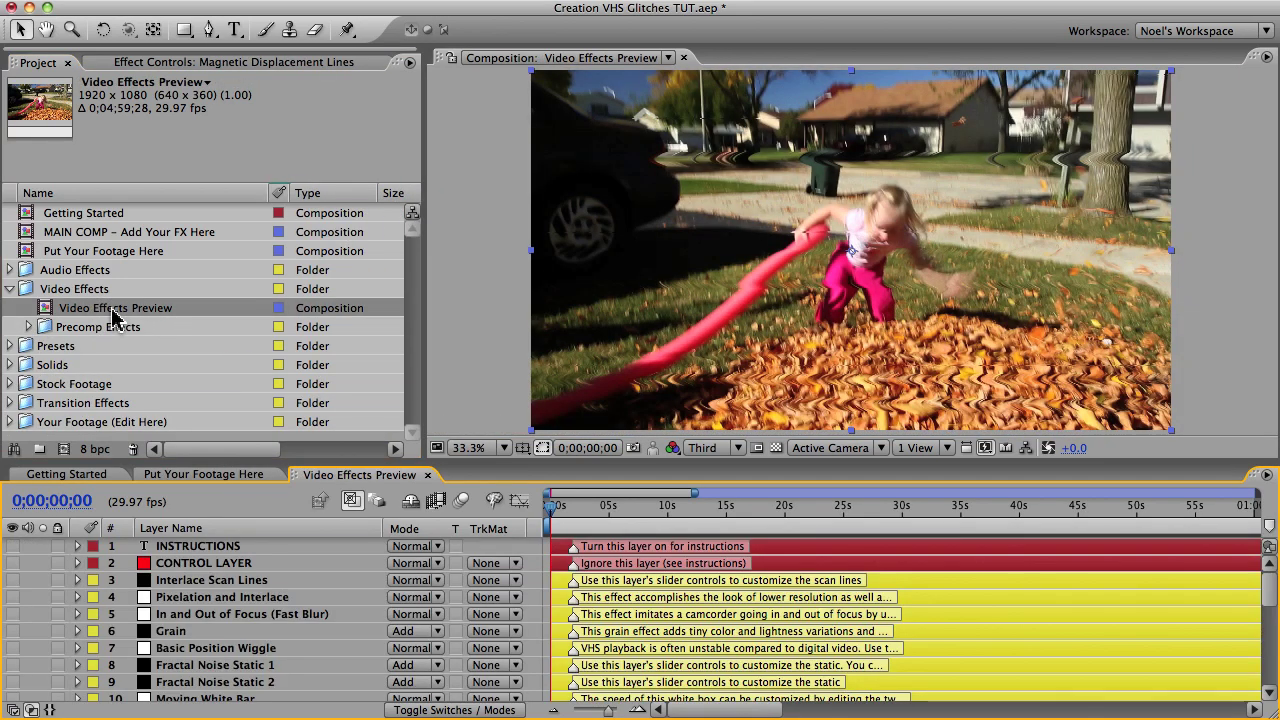
left_click_drag(1268, 597, 1205, 686)
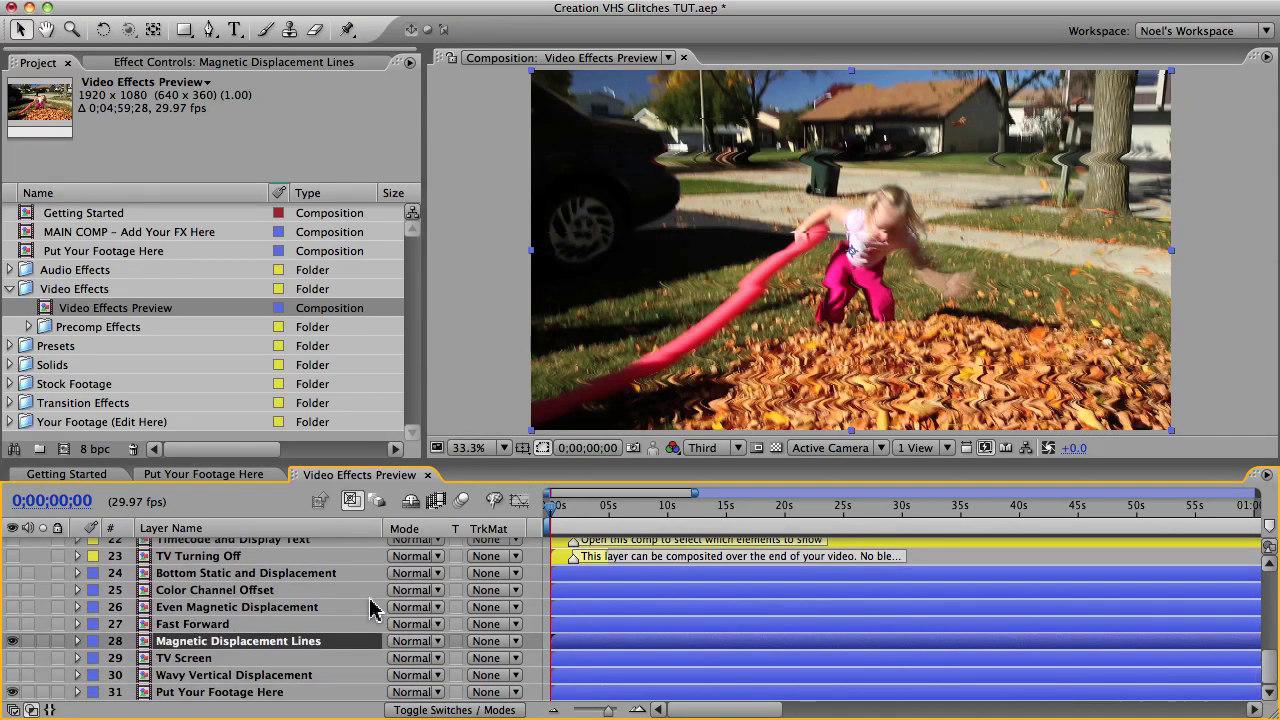
left_click(238, 592)
key("super+c")
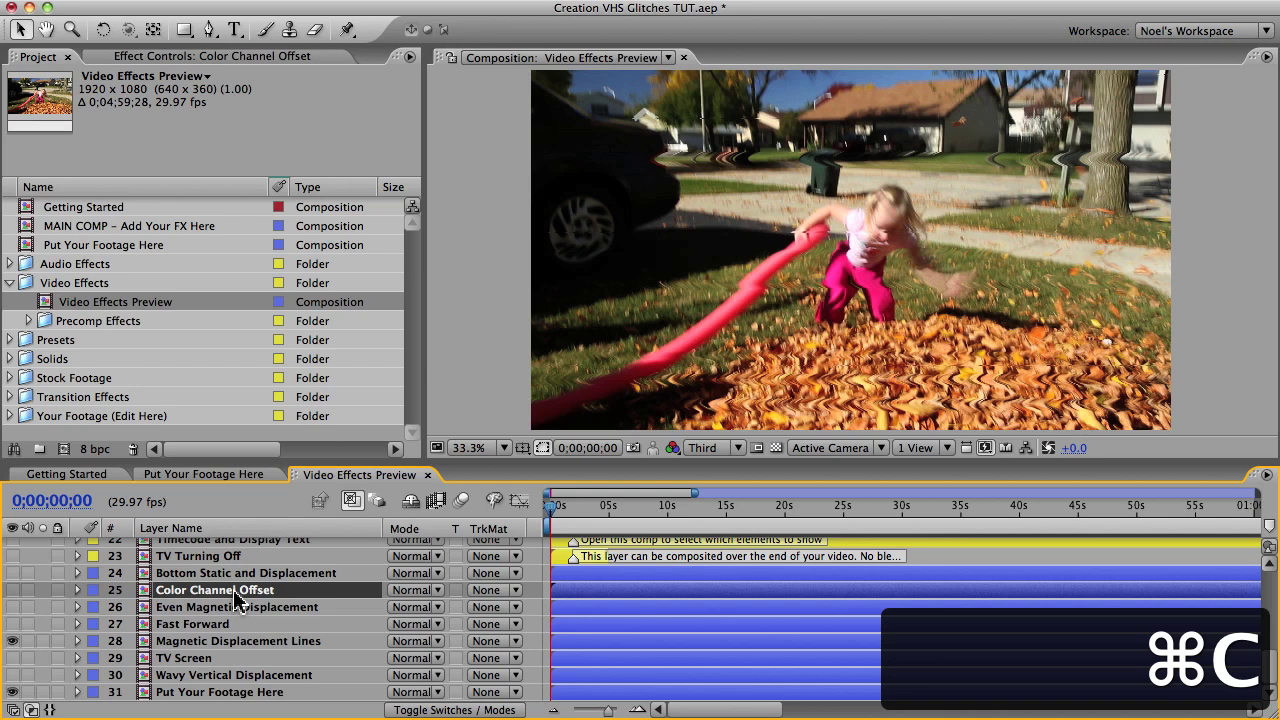
double_click(88, 228)
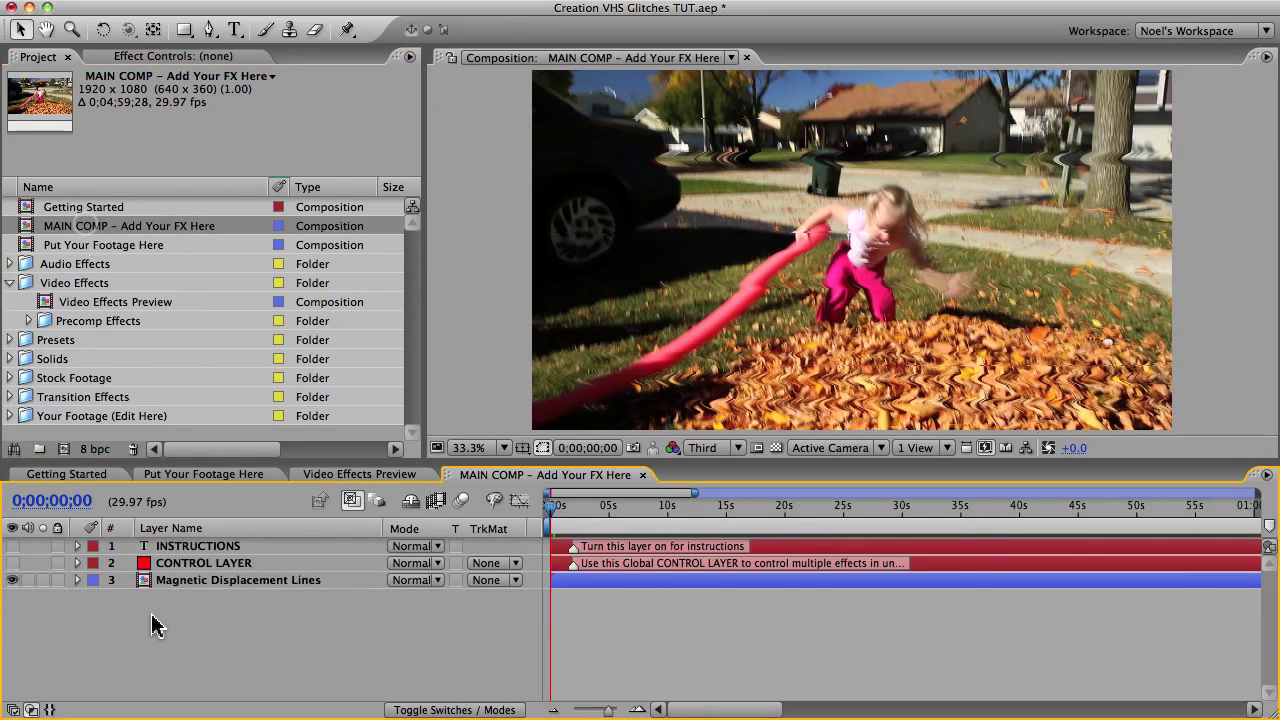
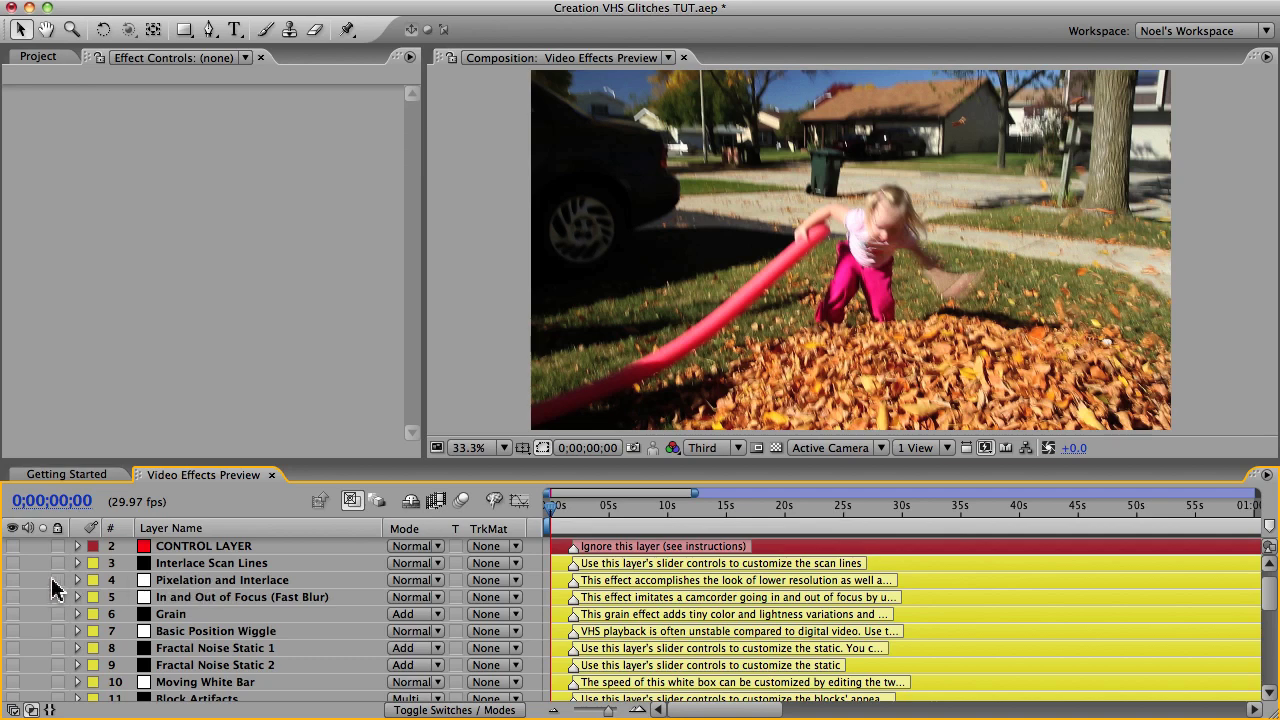
- Make the Pixelation and Interlace, Grain, and Fractal Noise Static 1 layers visible in Video Effects Preview
left_click(12, 580)
left_click(12, 613)
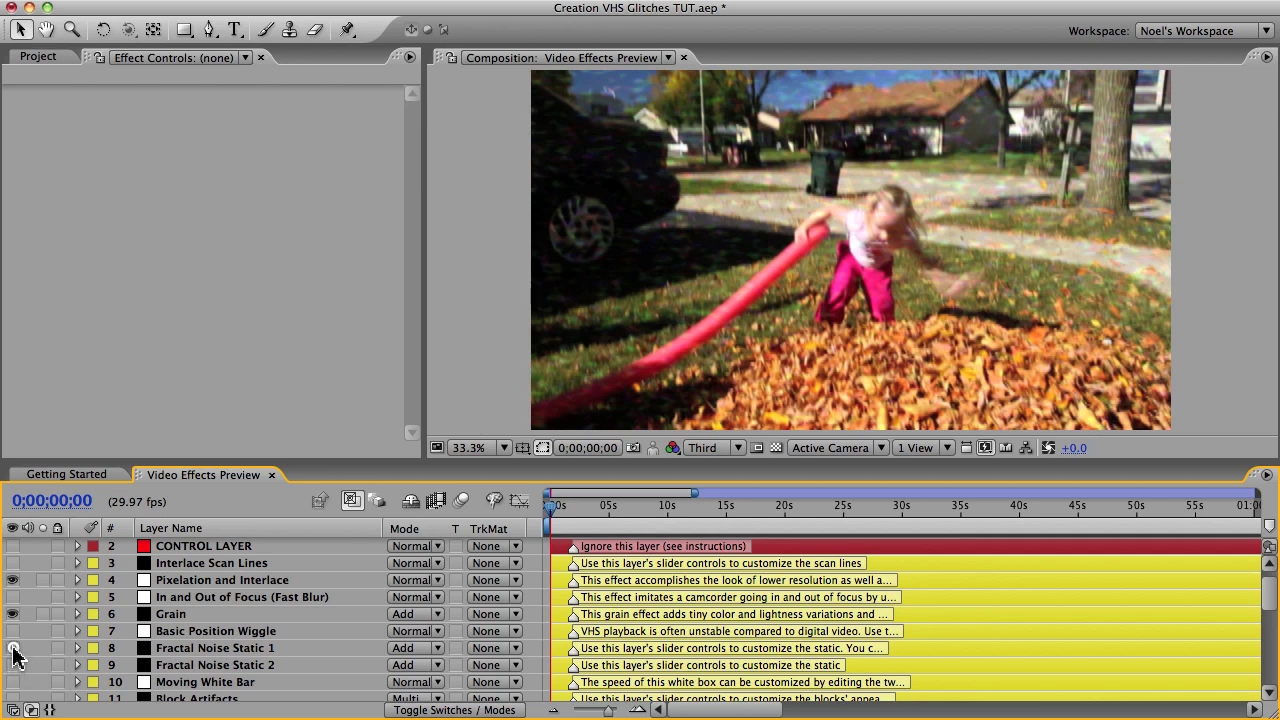
left_click(12, 648)
- Enable Allow Global Control on the Pixelation and Interlace, Grain, and Fractal Noise Static 1 layers
left_click(187, 584)
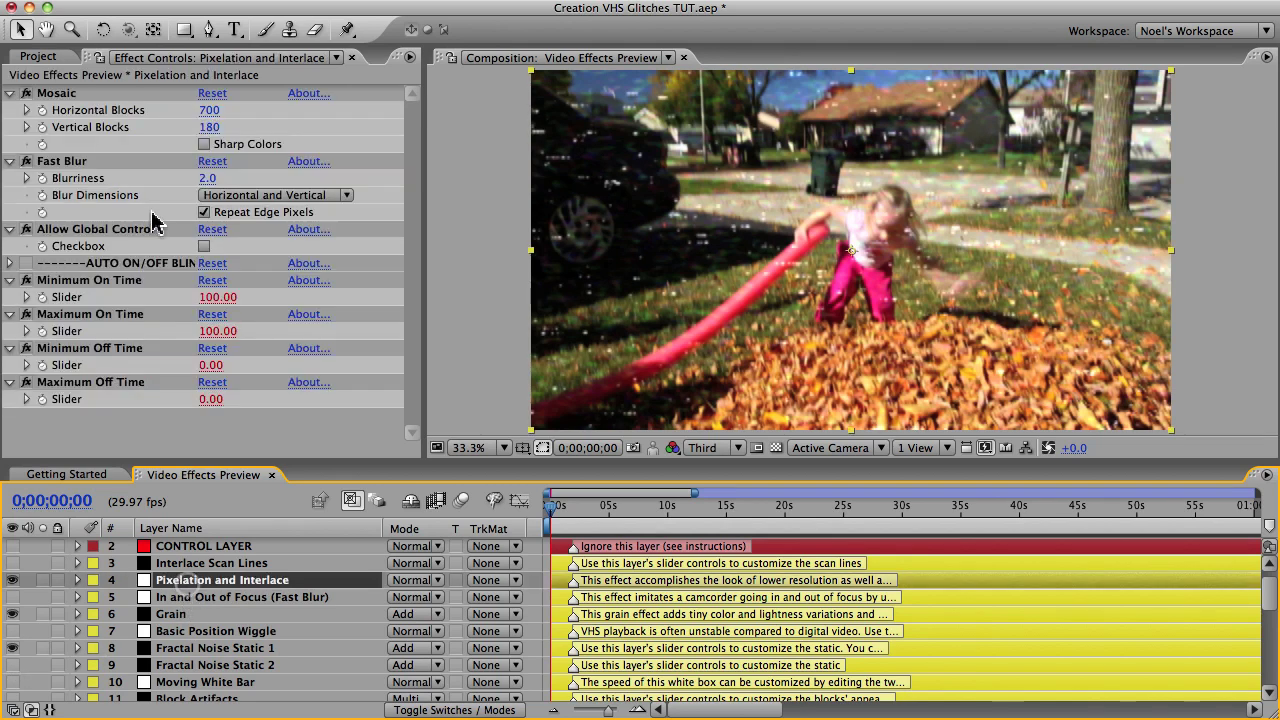
left_click(82, 233)
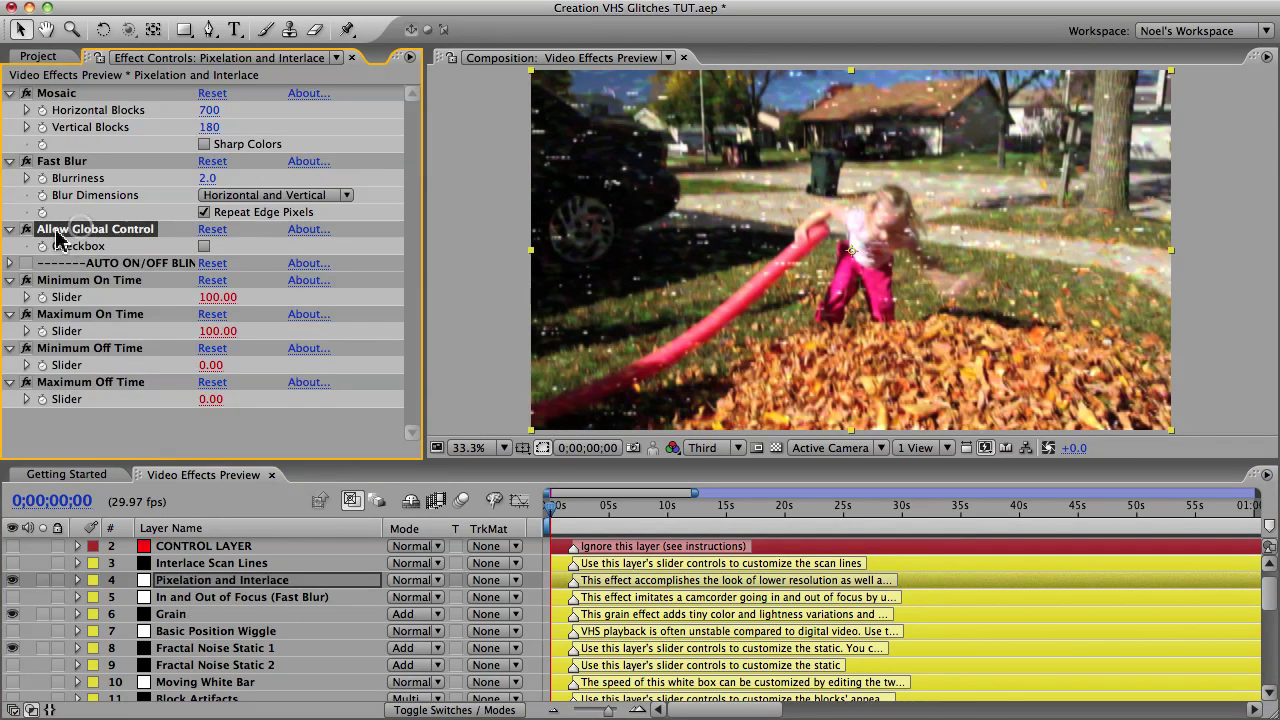
left_click(204, 246)
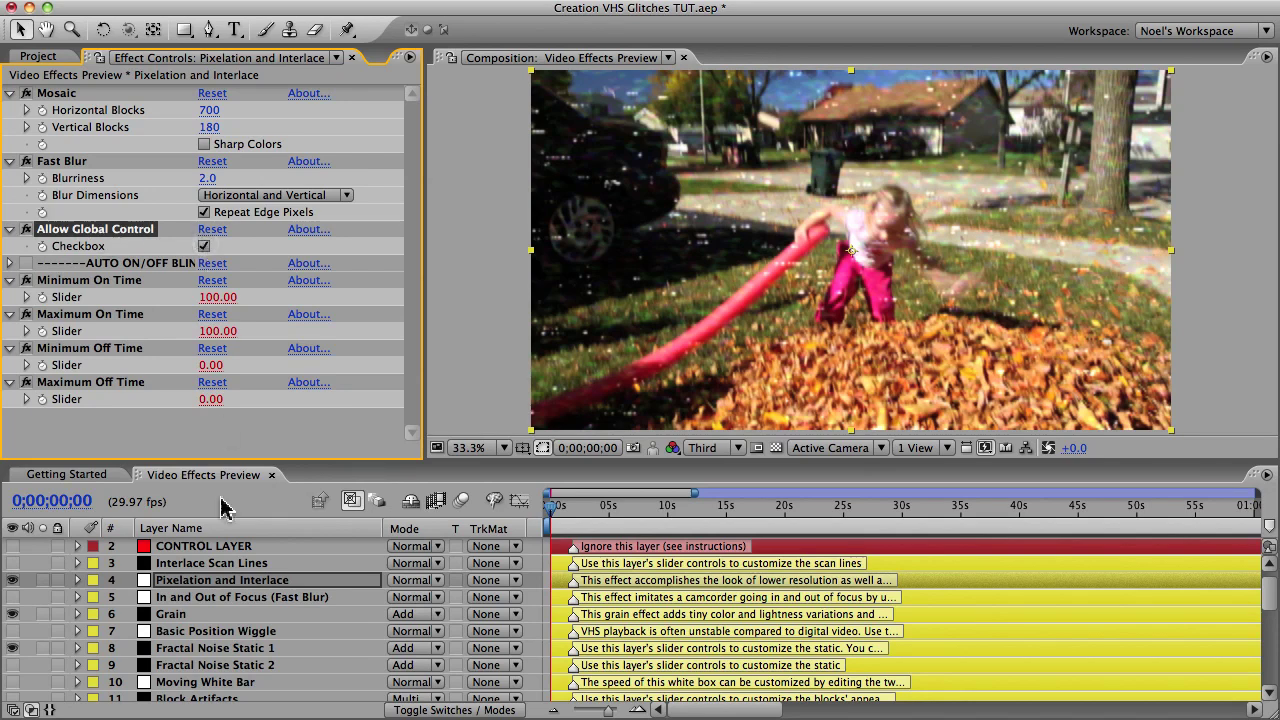
left_click(210, 614)
left_click(204, 246)
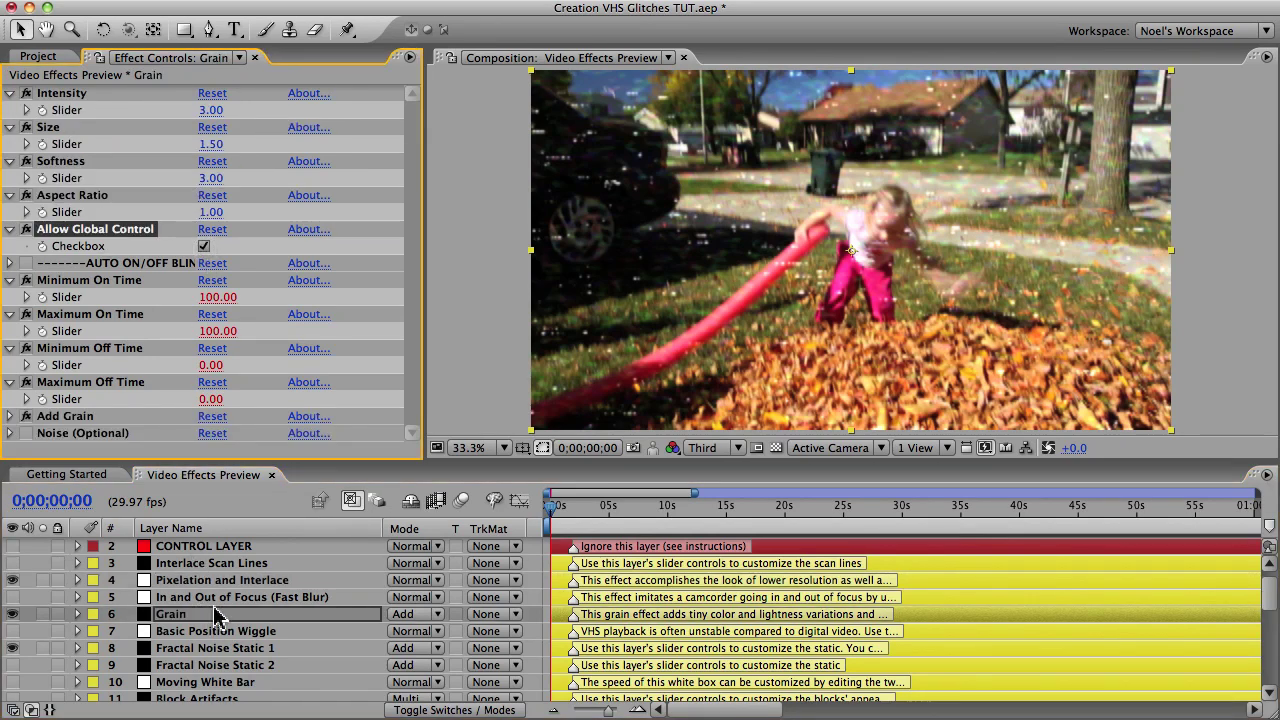
left_click(218, 648)
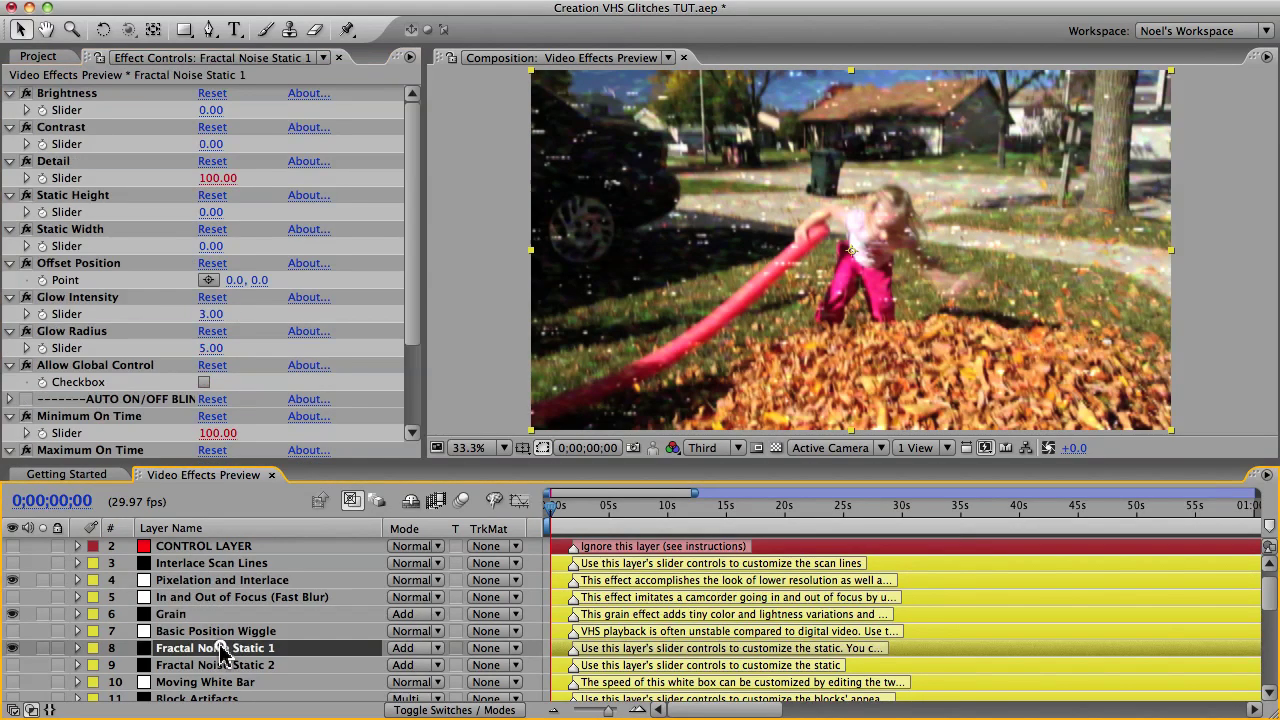
left_click(204, 382)
scroll(204, 388, "down", 1)
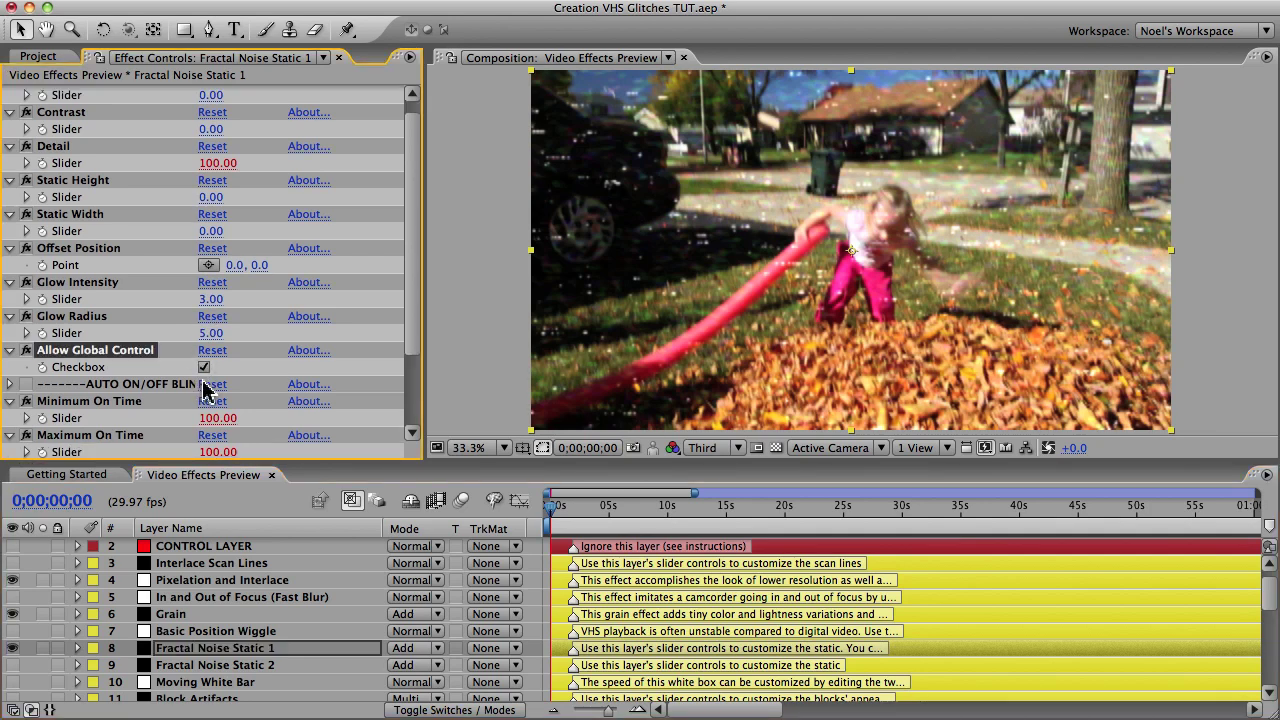
- Toggle the CONTROL LAYER's Manual On/Off Switch off and back on to compare the globally controlled effects
left_click(206, 546)
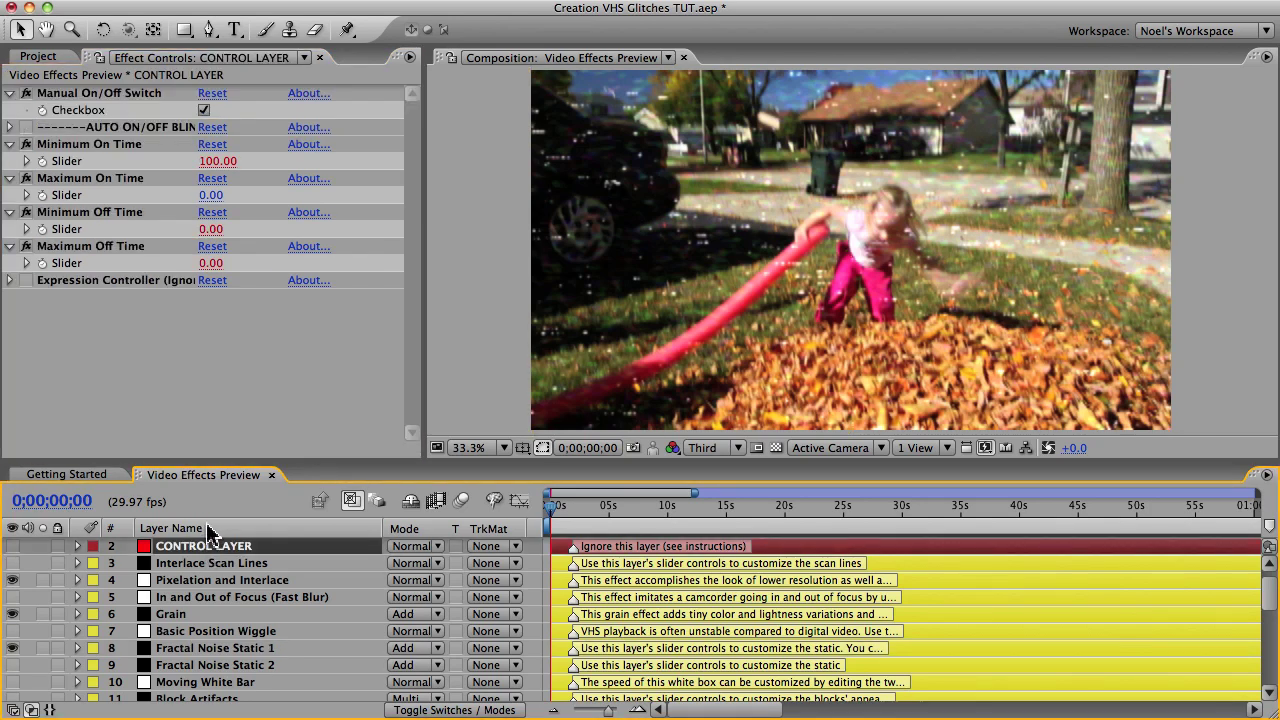
left_click(120, 94)
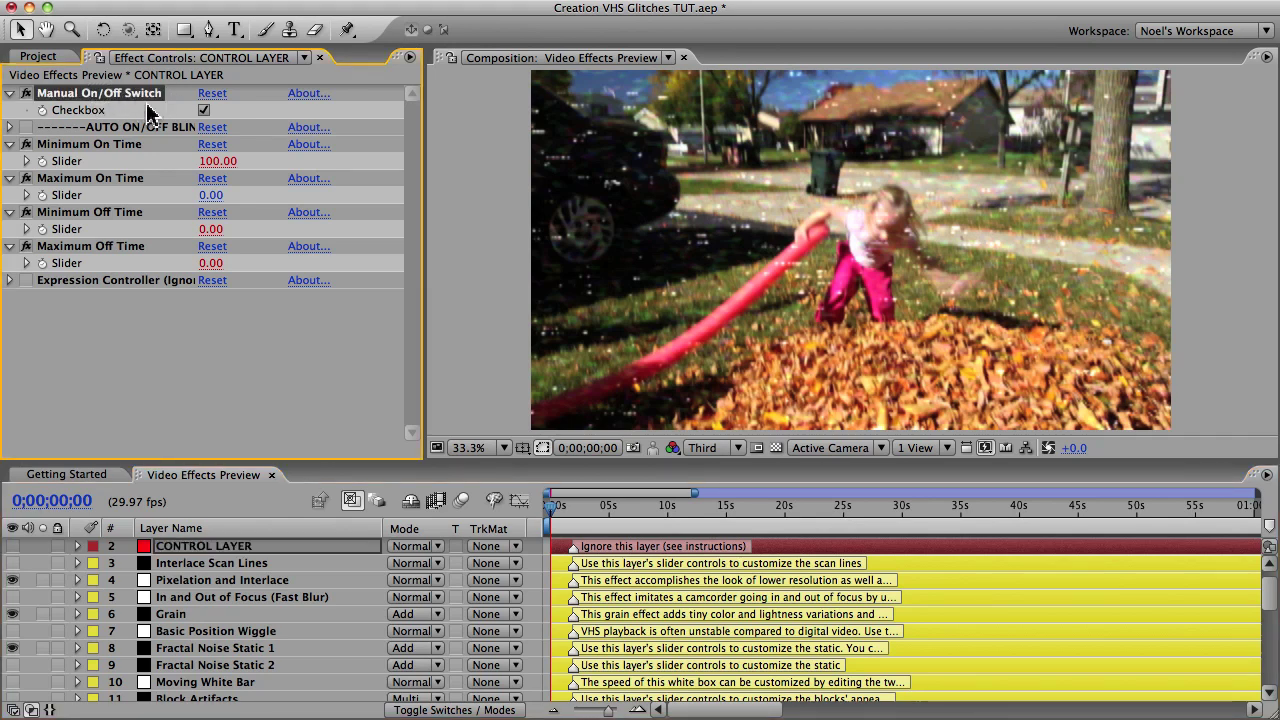
left_click(204, 110)
left_click(204, 110)
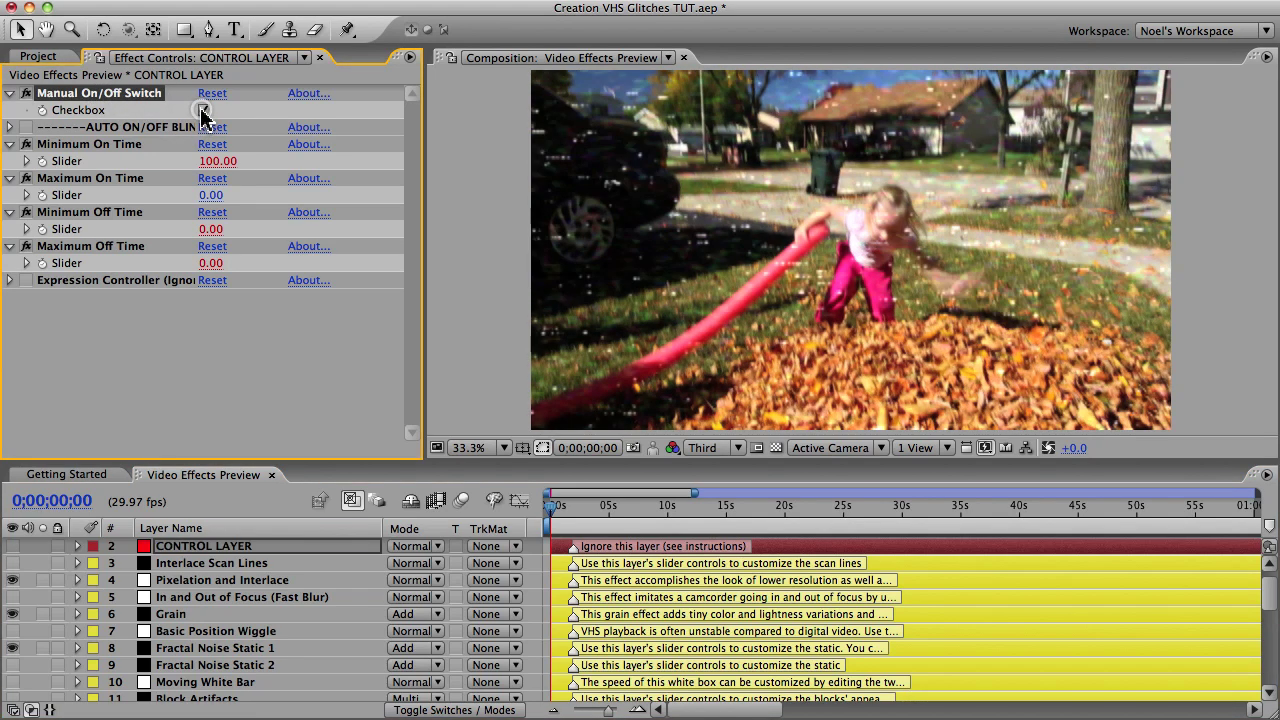
left_click(204, 110)
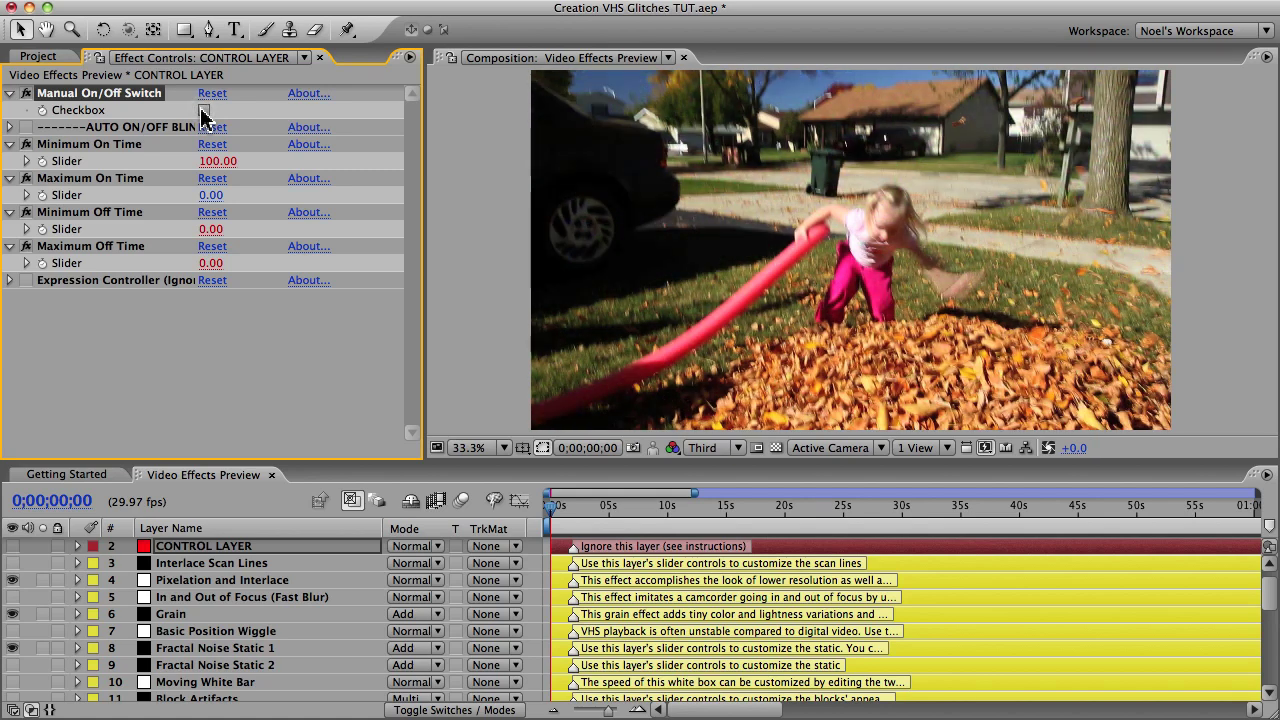
left_click(204, 110)
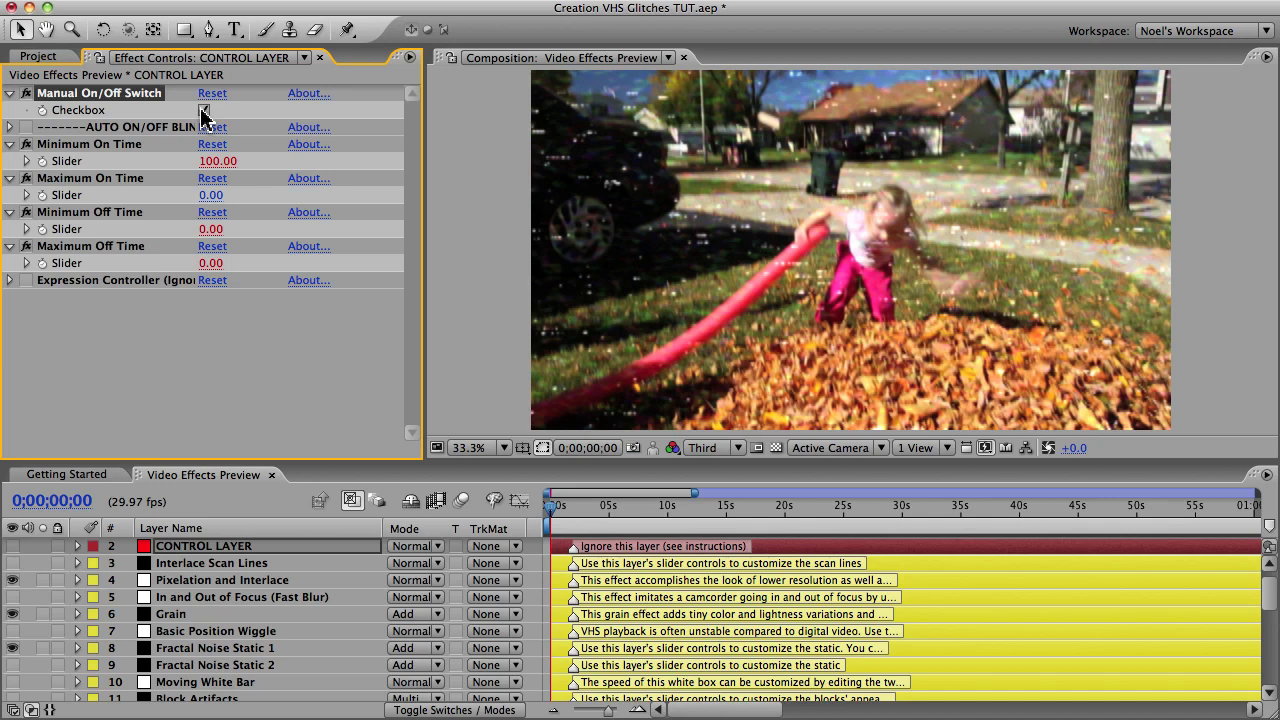
- Examine the auto on/off blinking controls on the CONTROL LAYER and on the Pixelation and Interlace layer
left_click(138, 126)
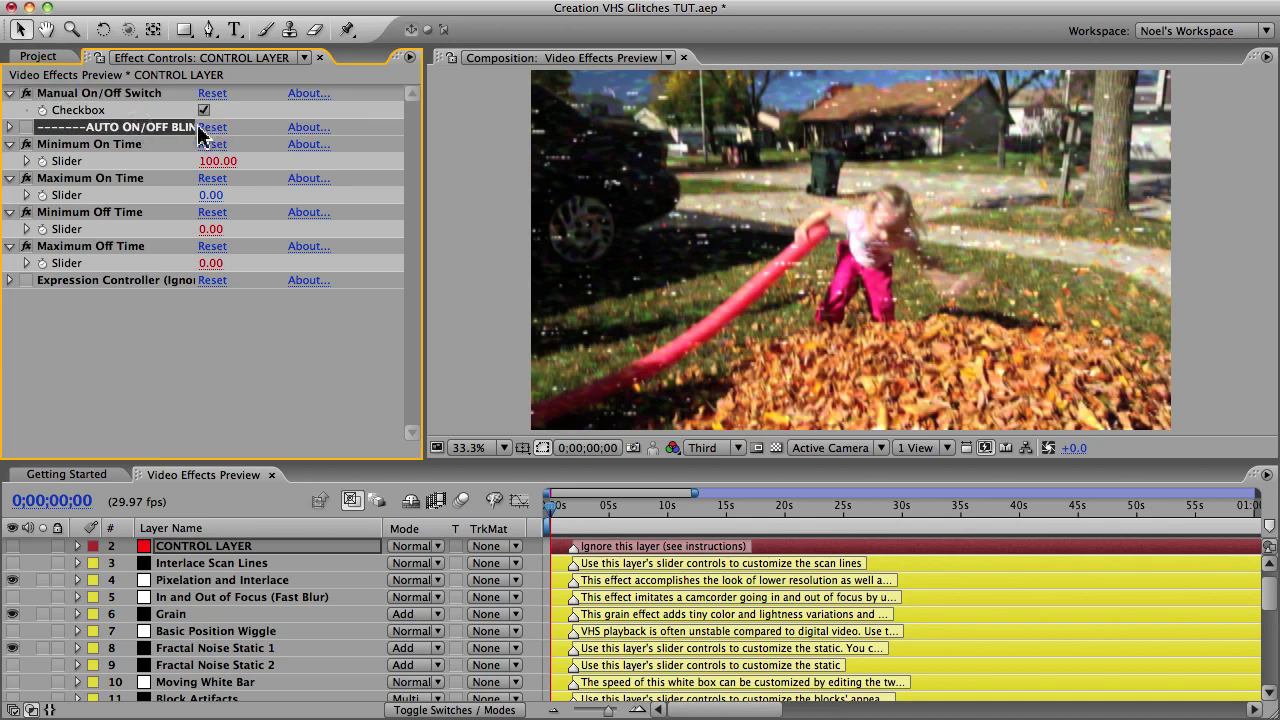
left_click_drag(423, 134, 461, 138)
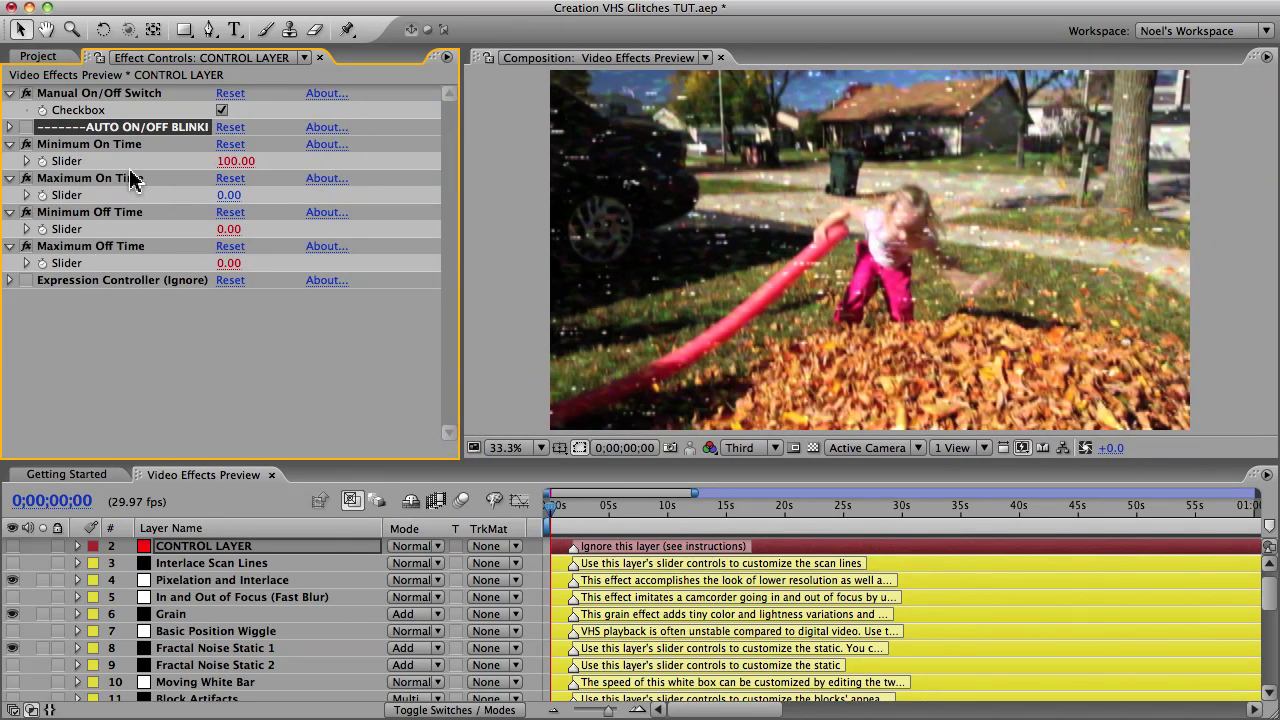
left_click(103, 144)
left_click(100, 180)
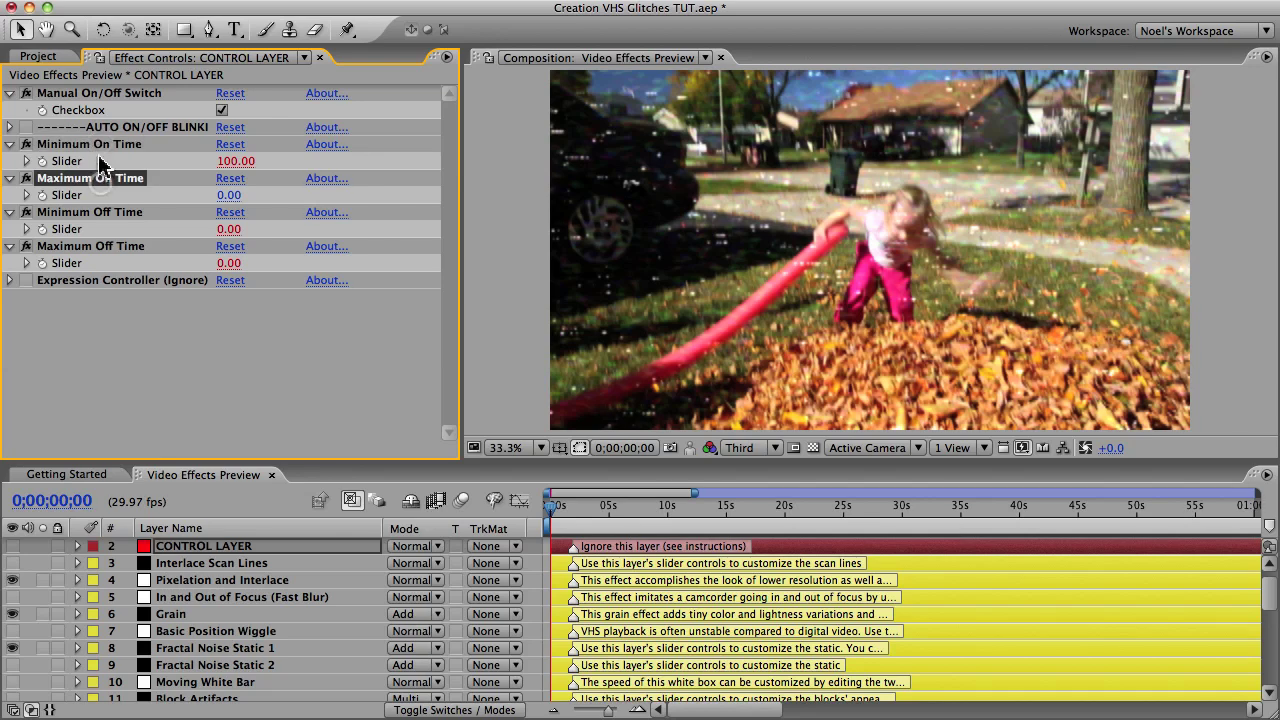
left_click(150, 211)
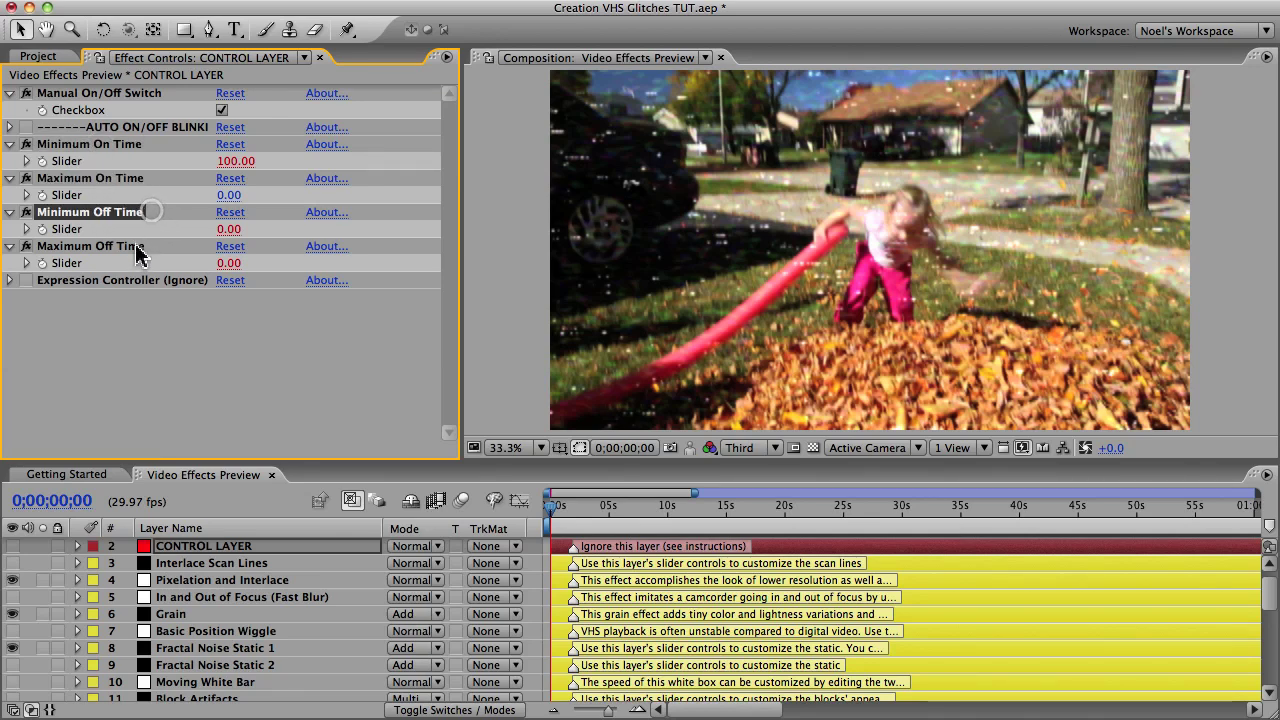
left_click(137, 249)
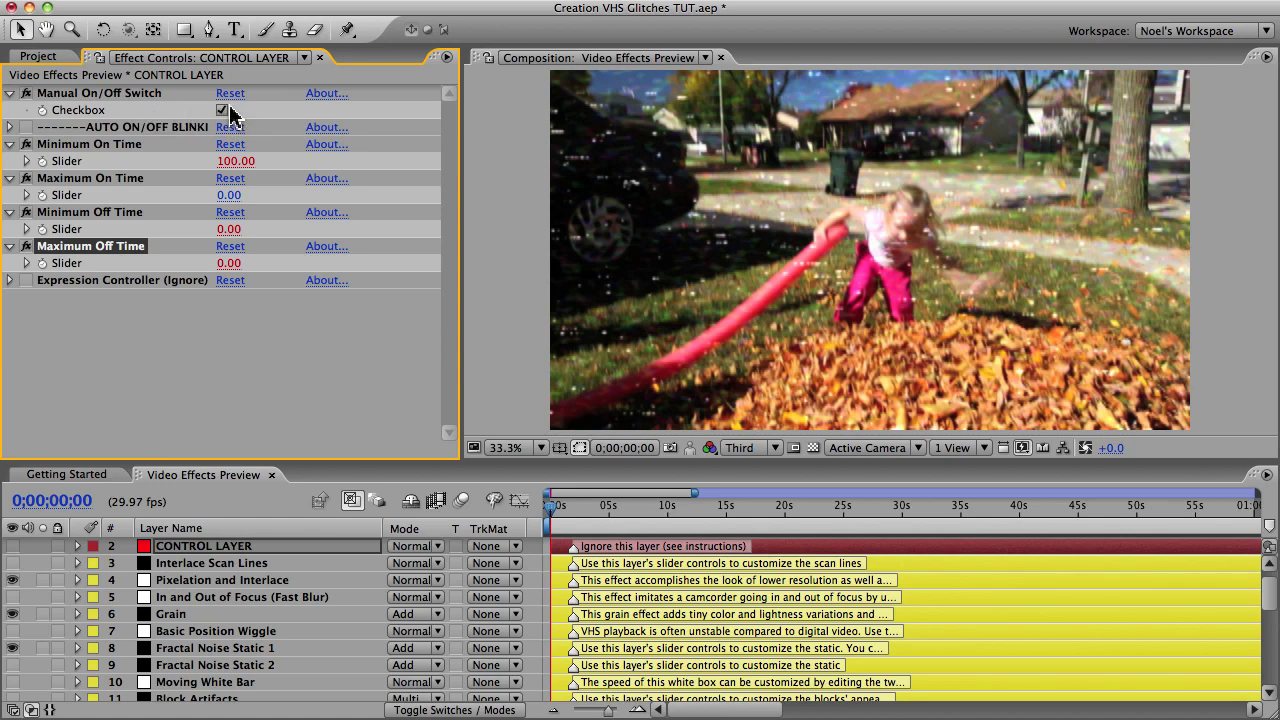
left_click(243, 581)
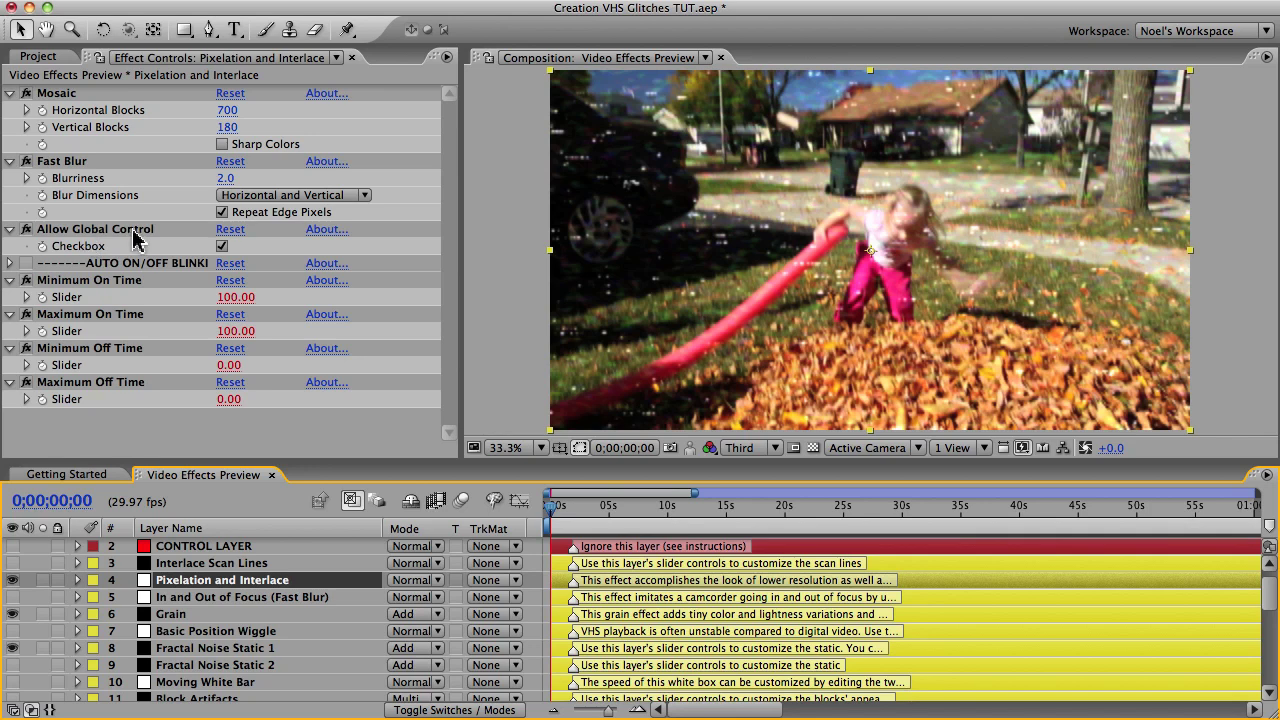
left_click(150, 264)
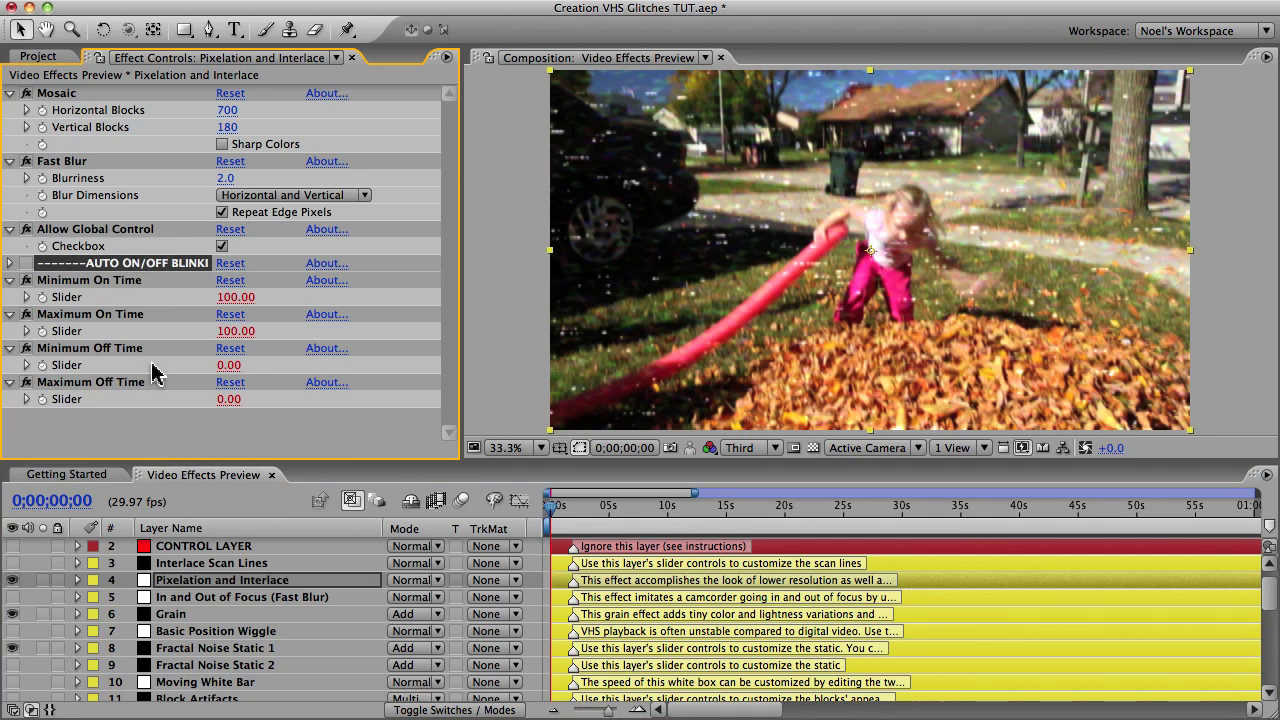
- Reveal the CONTROL LAYER's expressions and enable the one on the Maximum On Time slider
left_click(205, 547)
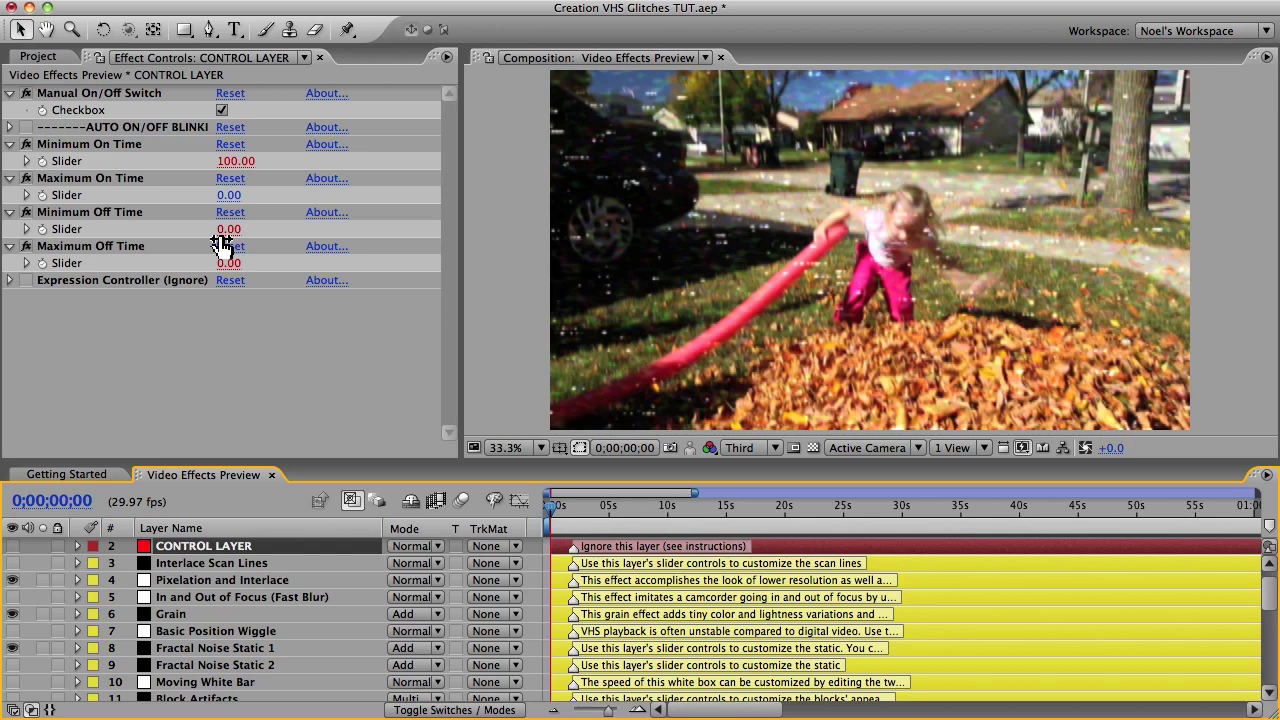
left_click(222, 182)
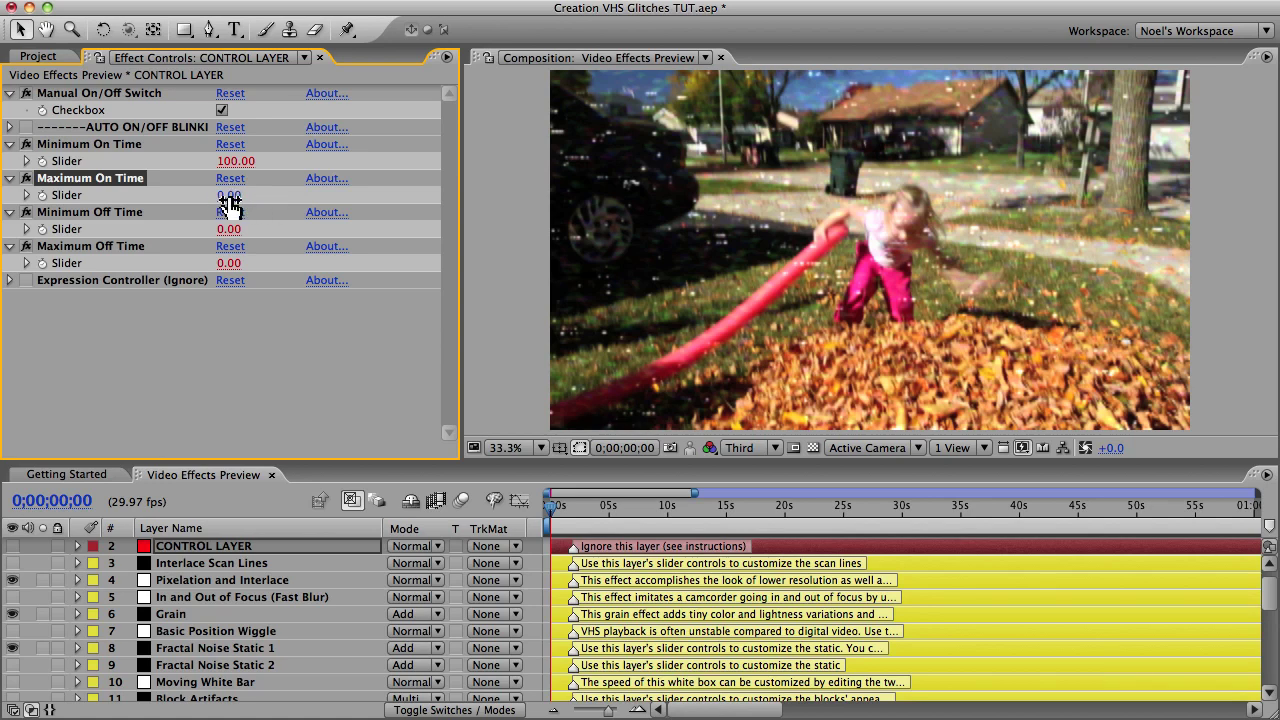
left_click(288, 548)
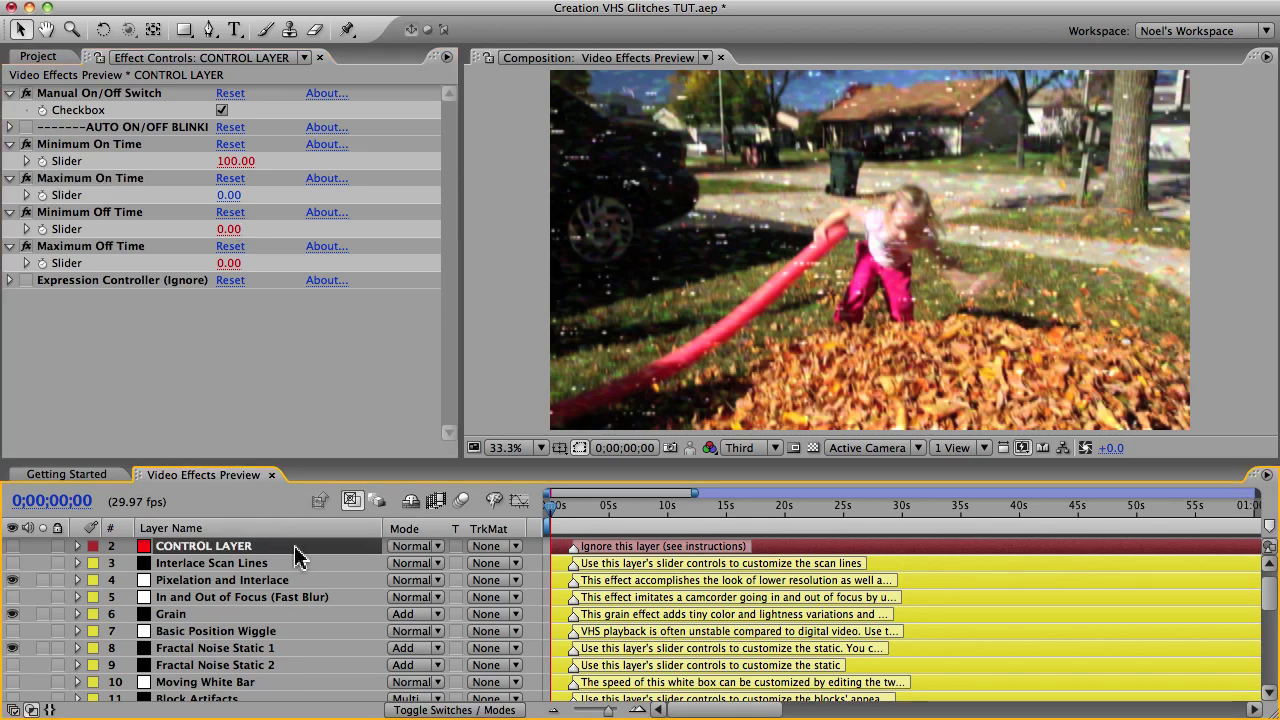
key("e")
key("e")
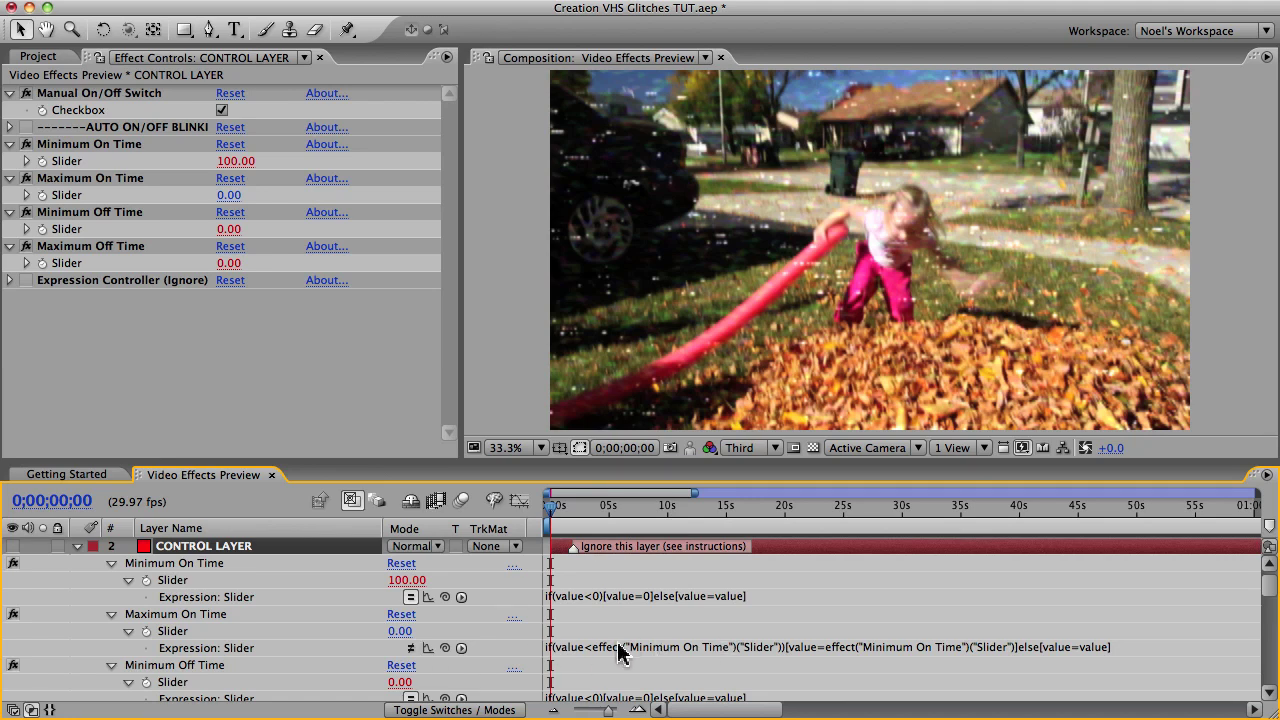
left_click(410, 648)
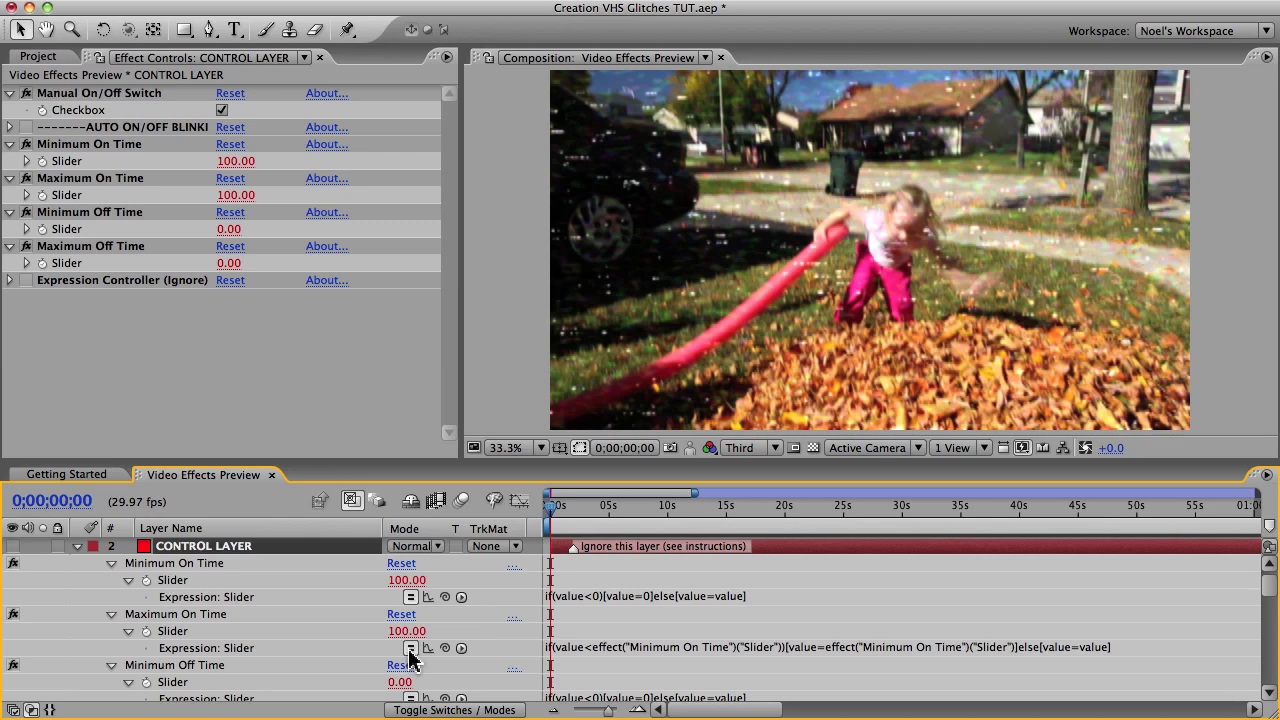
- Close the Video Effects Preview composition, collapse the Video Effects folder, and expand the Presets folder in the project
left_click(271, 475)
left_click(38, 57)
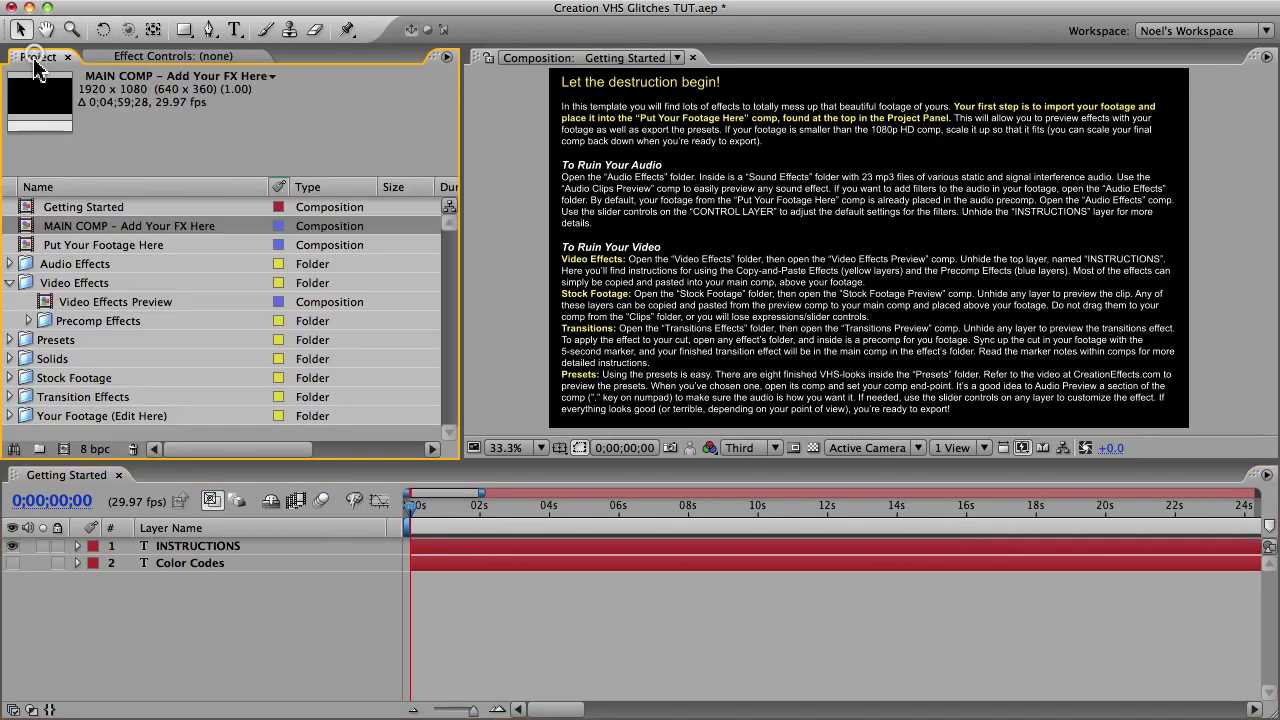
left_click(10, 284)
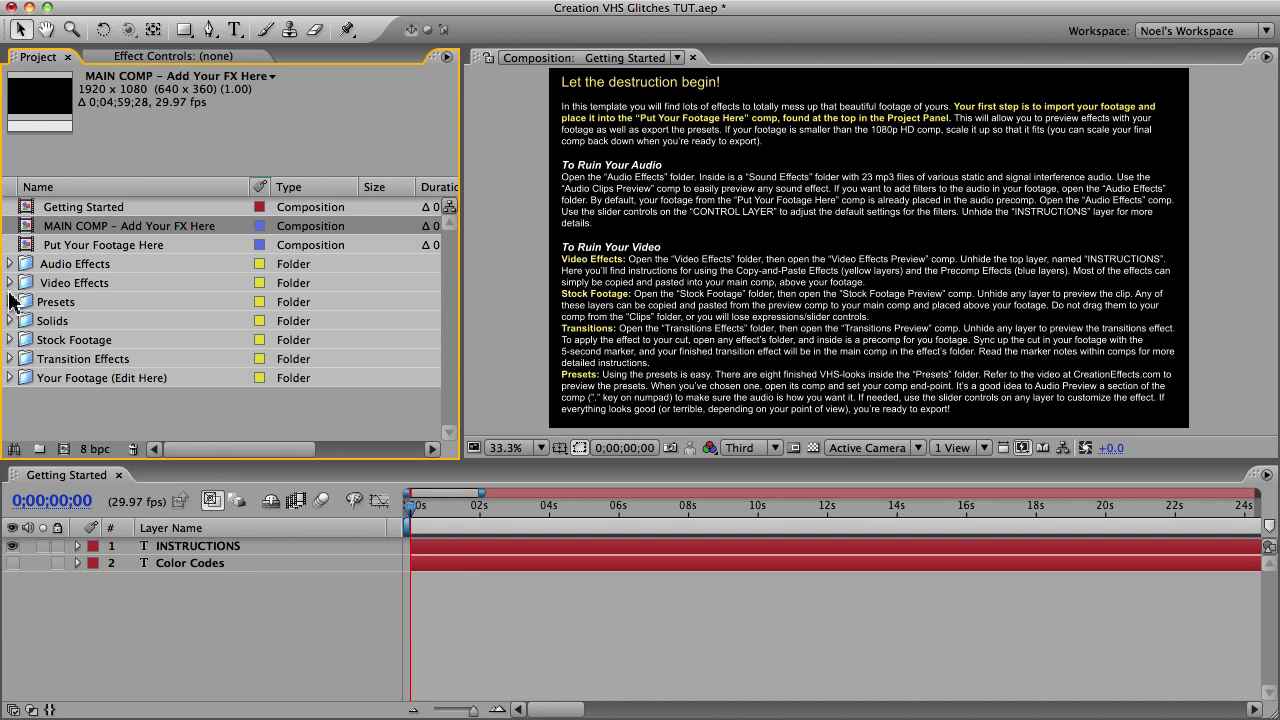
left_click(10, 303)
left_click(9, 303)
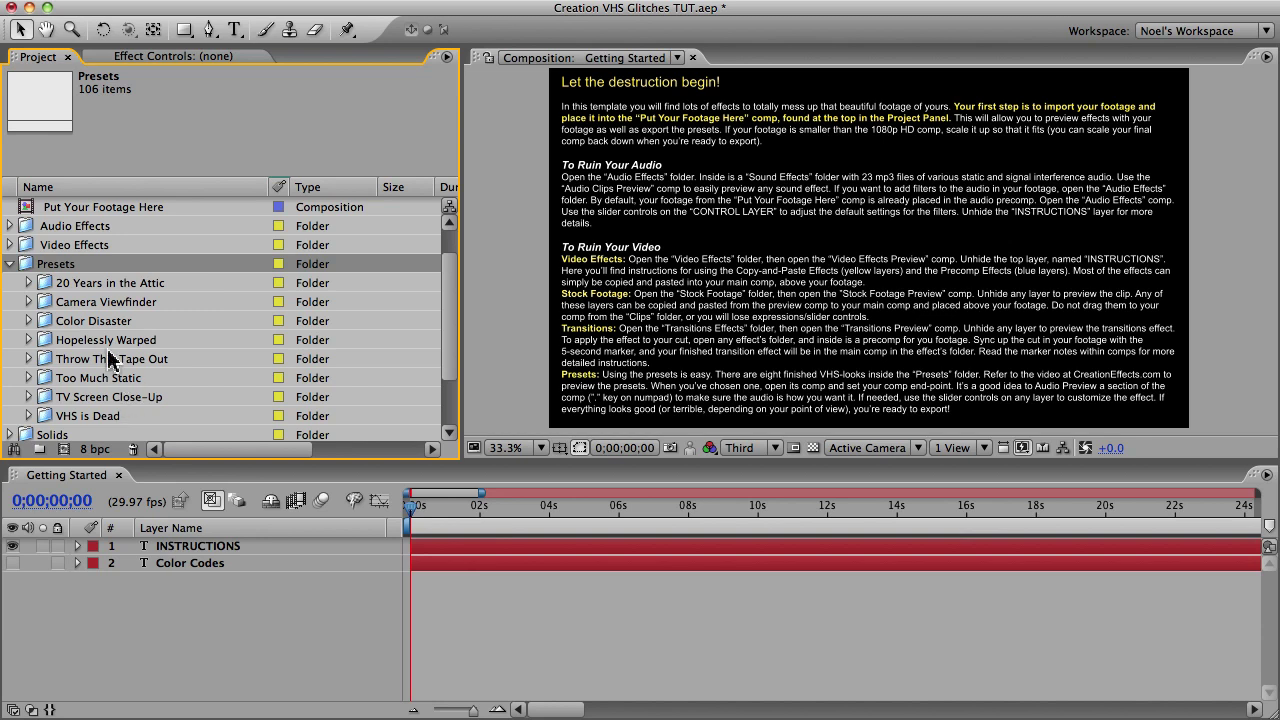
- Open the 20 Years in the Attic preset composition and move the current time to 0;00;00;03
left_click(75, 283)
left_click(28, 284)
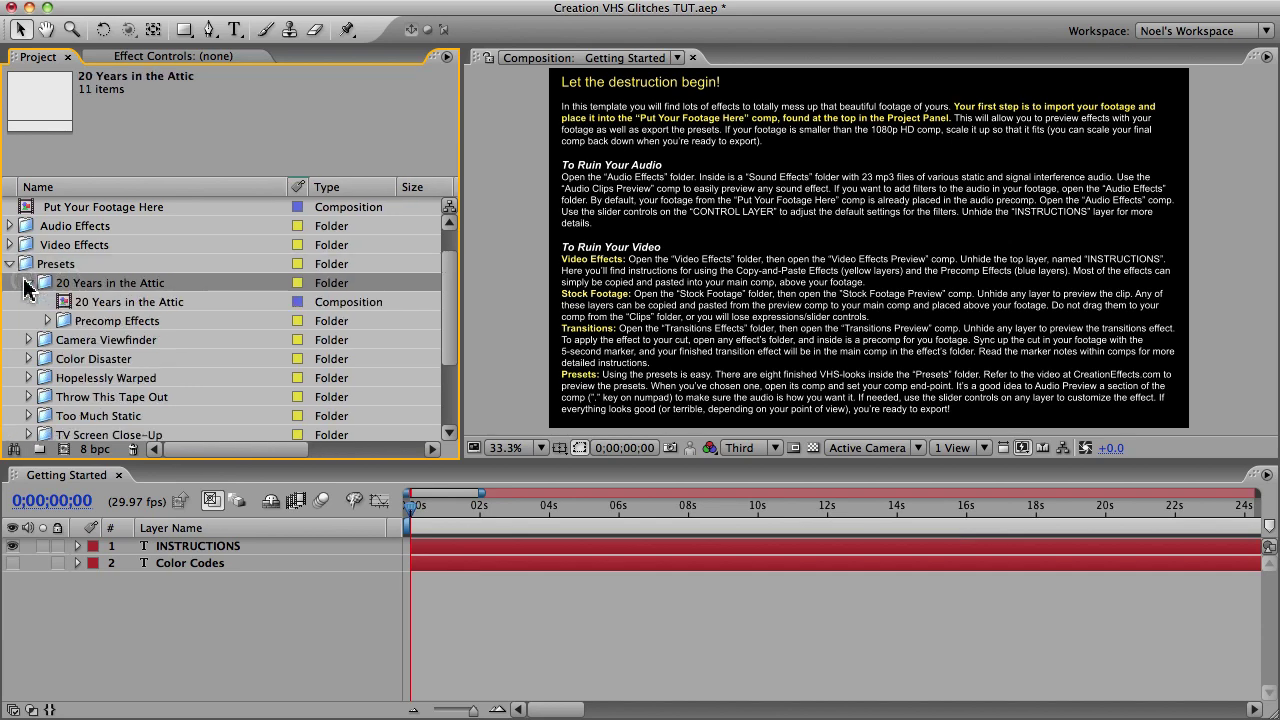
double_click(98, 304)
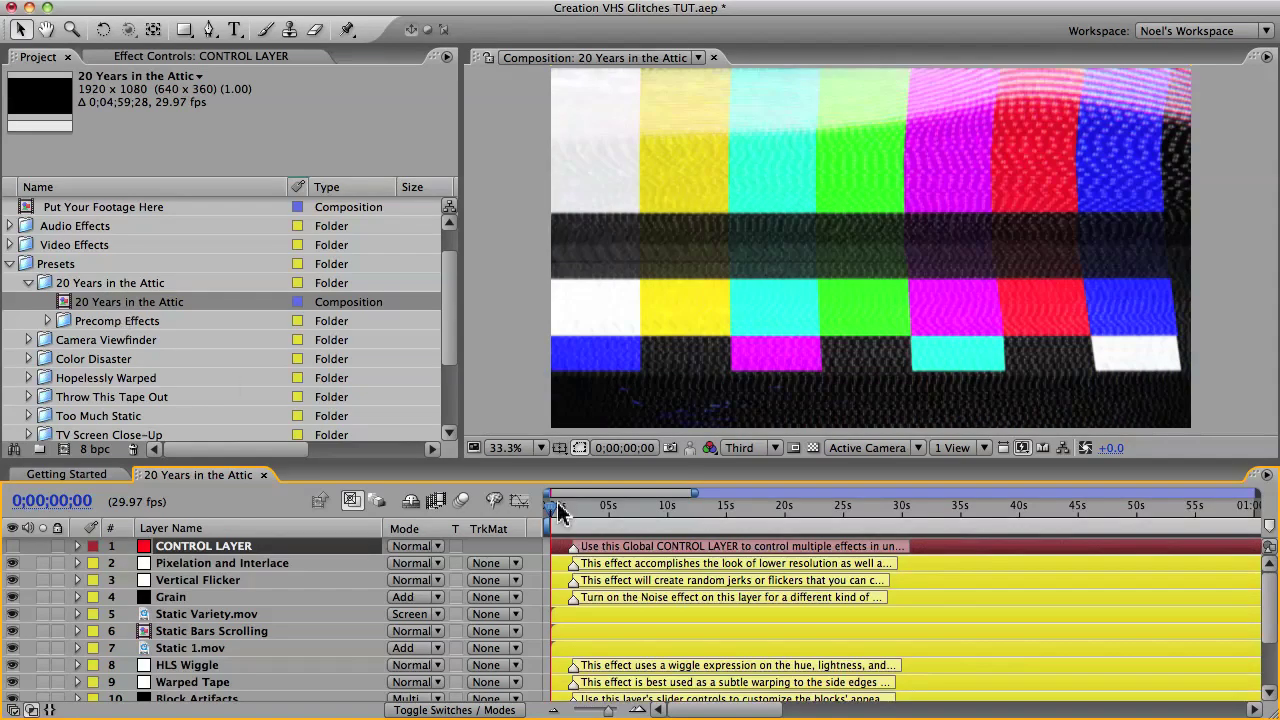
mouse_move(555, 506)
left_mouse_down()
mouse_move(587, 513)
mouse_move(549, 516)
left_mouse_up()
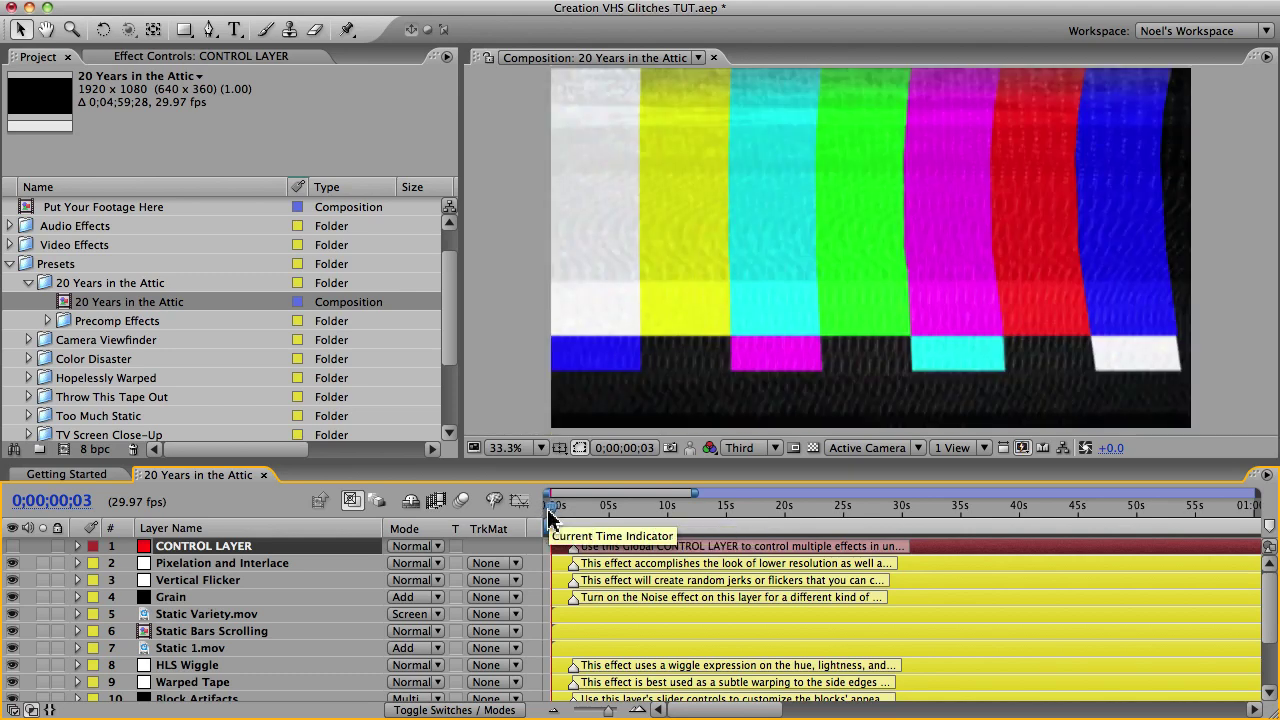
- Examine the preset's Color Channel Offset layer and the folders inside its Precomp Effects folder
scroll(1264, 614, "down", 5)
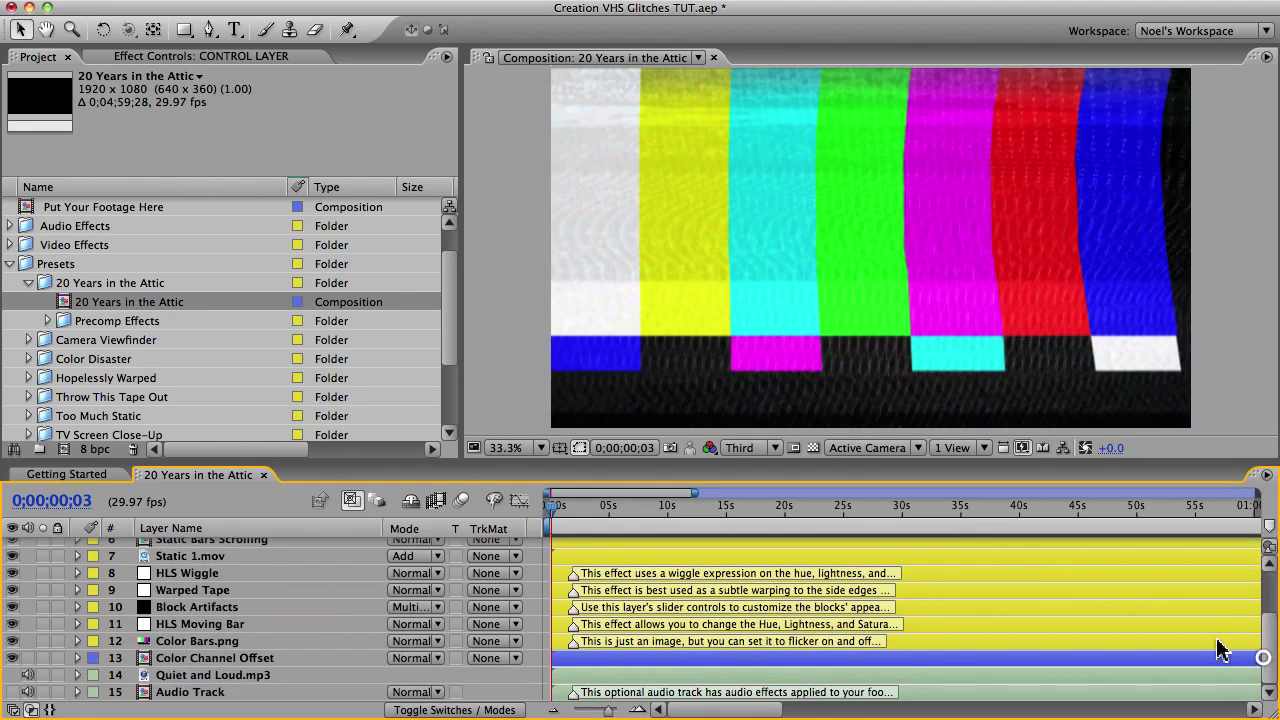
left_click(1046, 661)
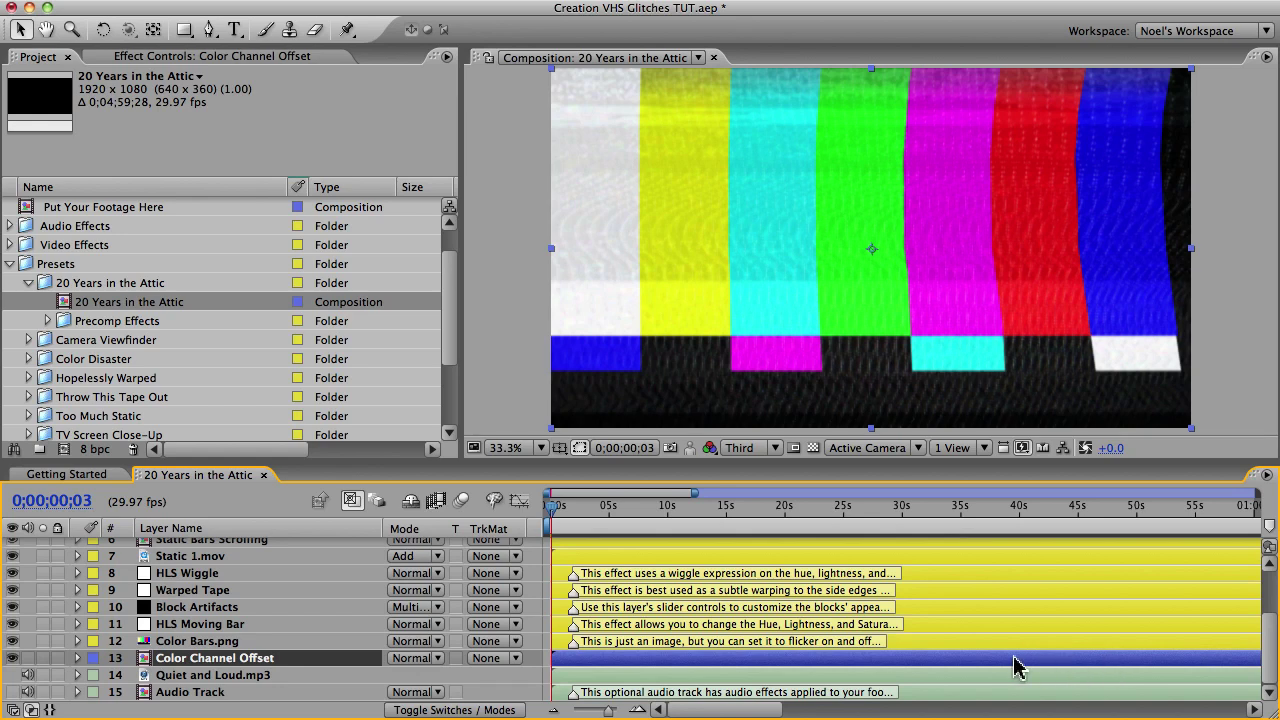
left_click(117, 326)
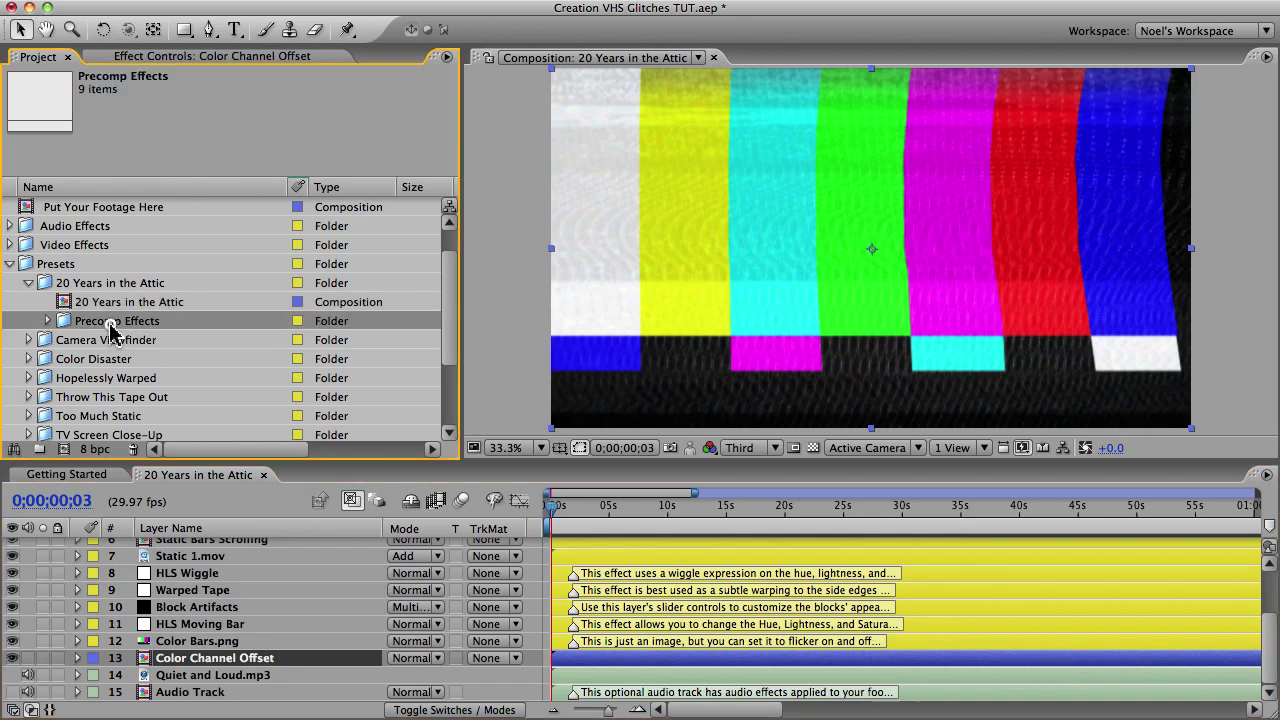
left_click(47, 321)
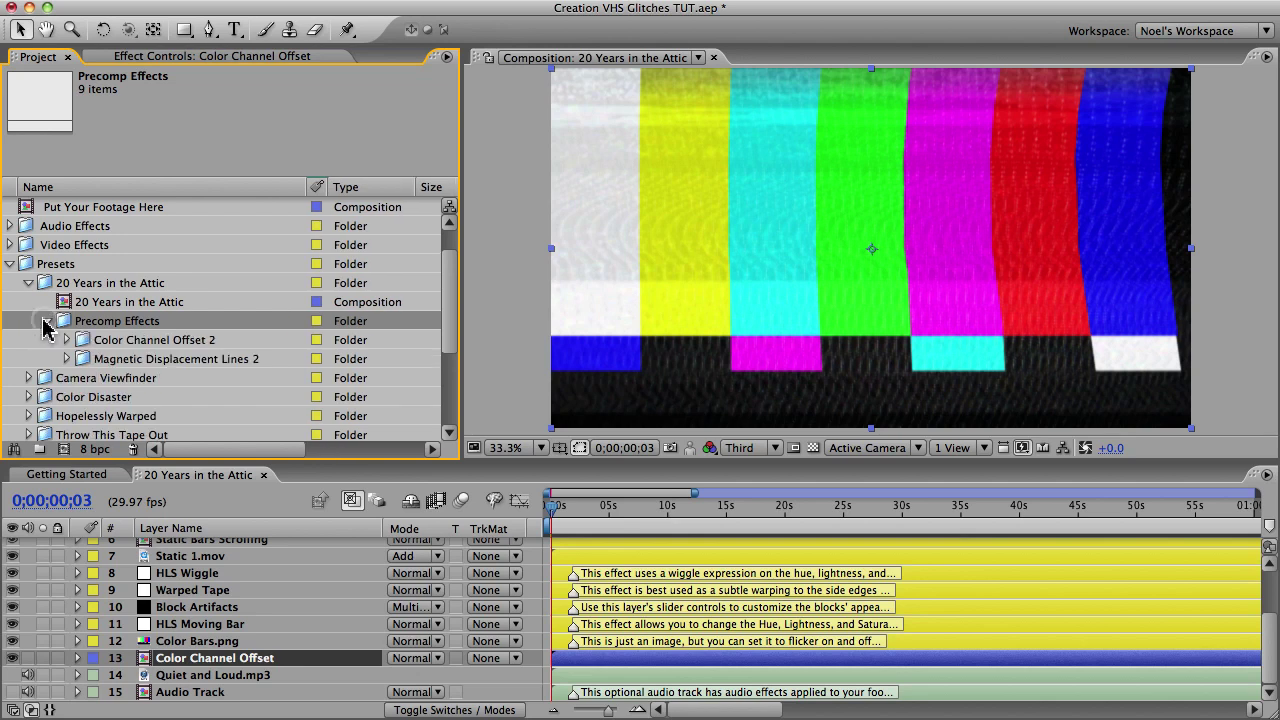
left_click(122, 342)
left_click(120, 360)
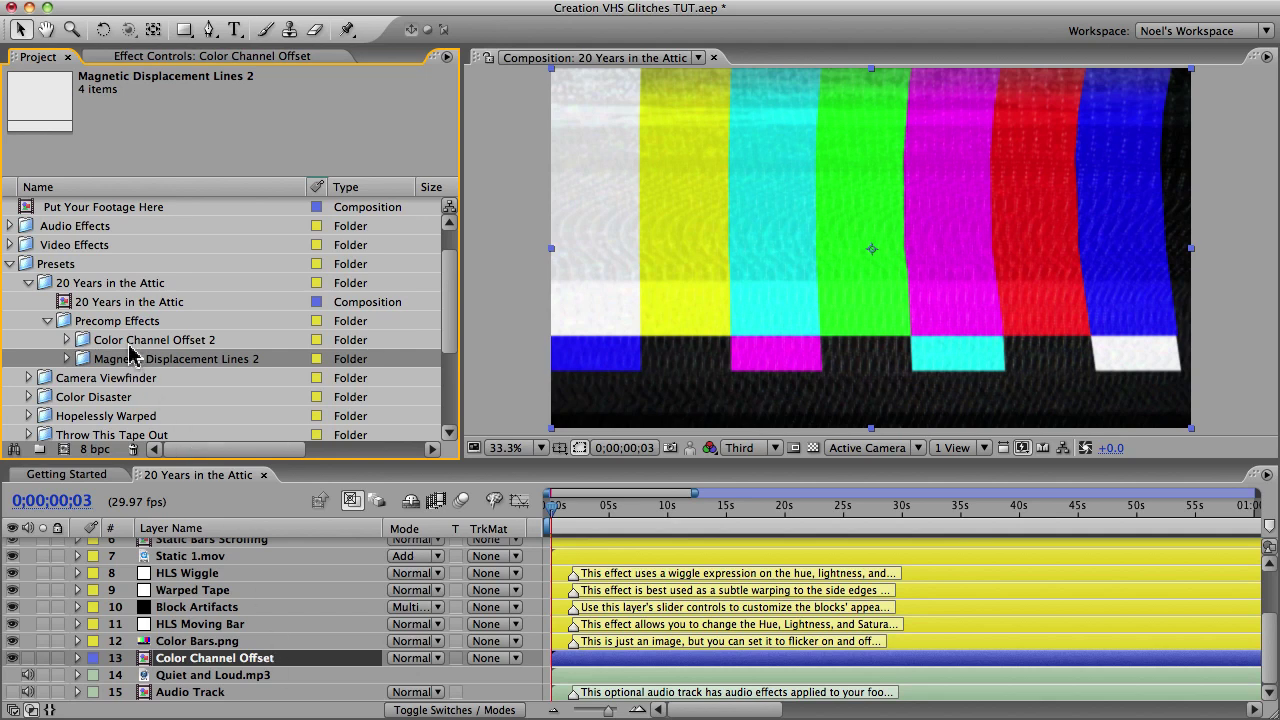
- Check the contents of the Magnetic Displacement Lines 2 folder, and collapse it along with the preset's Precomp Effects folder
left_click(66, 358)
left_click(150, 380)
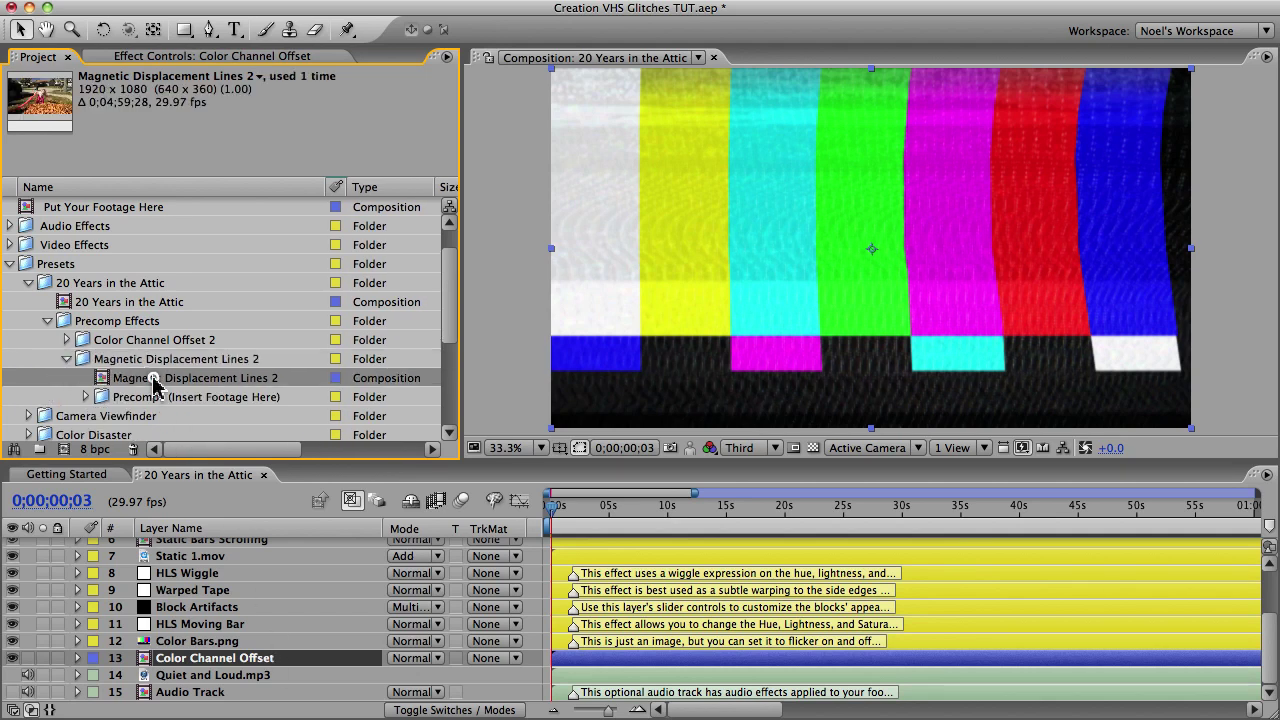
left_click(63, 360)
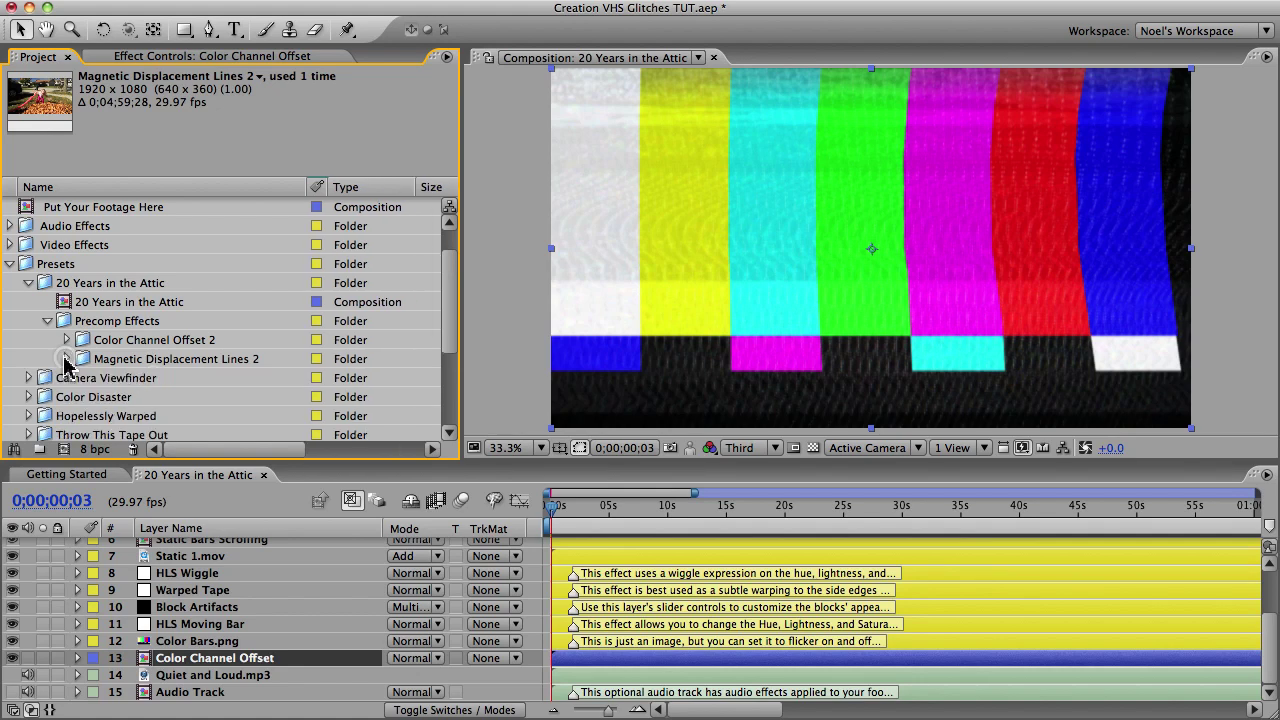
left_click(47, 321)
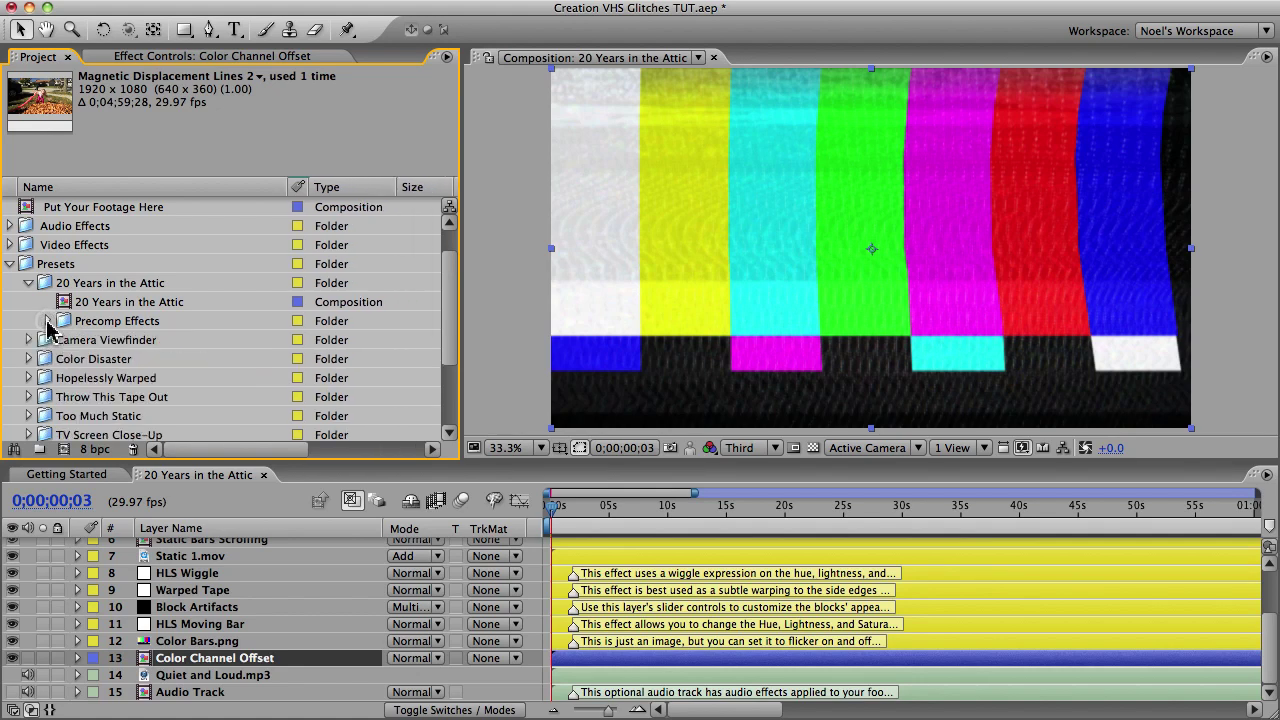
left_click(72, 248)
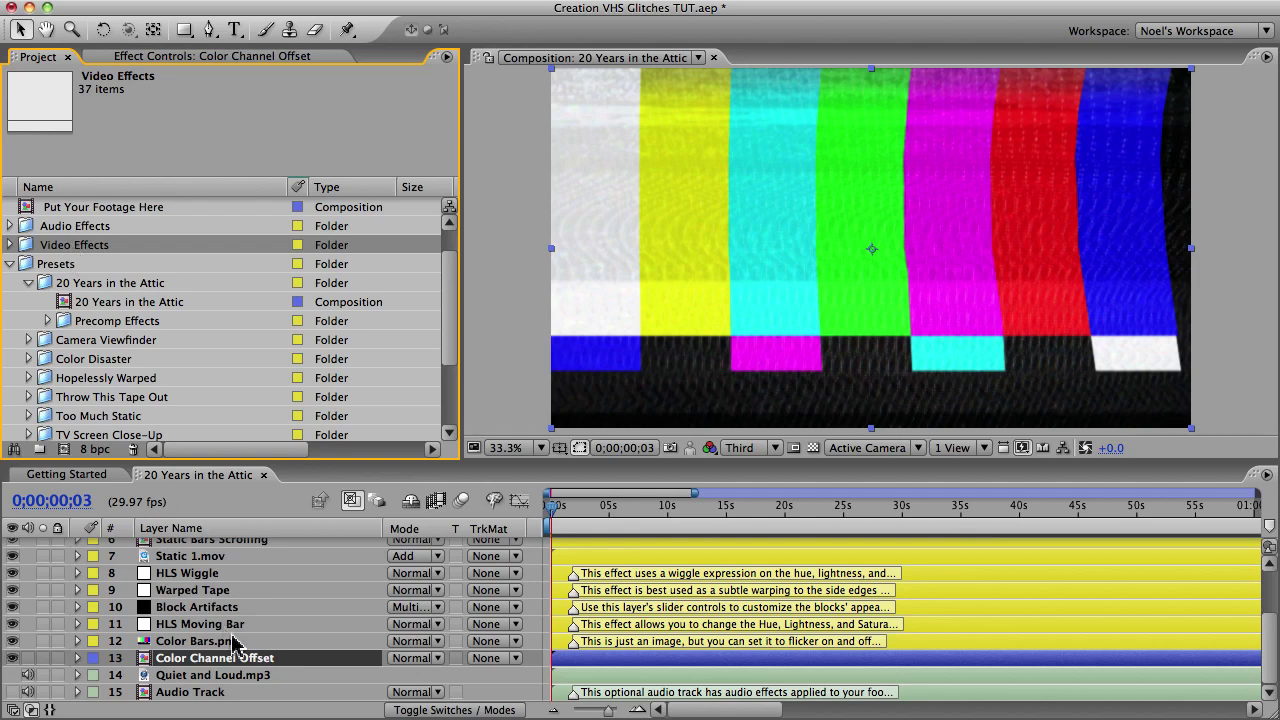
- Open the Color Channel Offset precomp from its layer to view its layers, and close it again
left_click(255, 660)
double_click(235, 665)
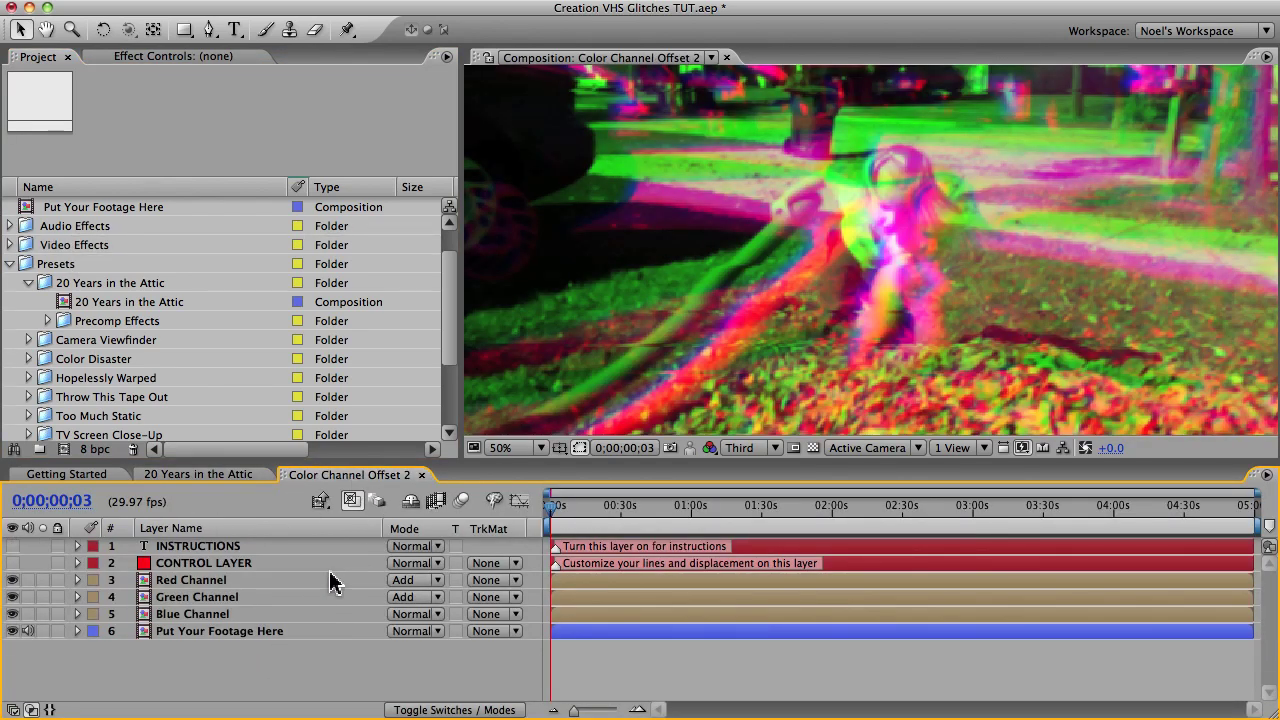
left_click(421, 475)
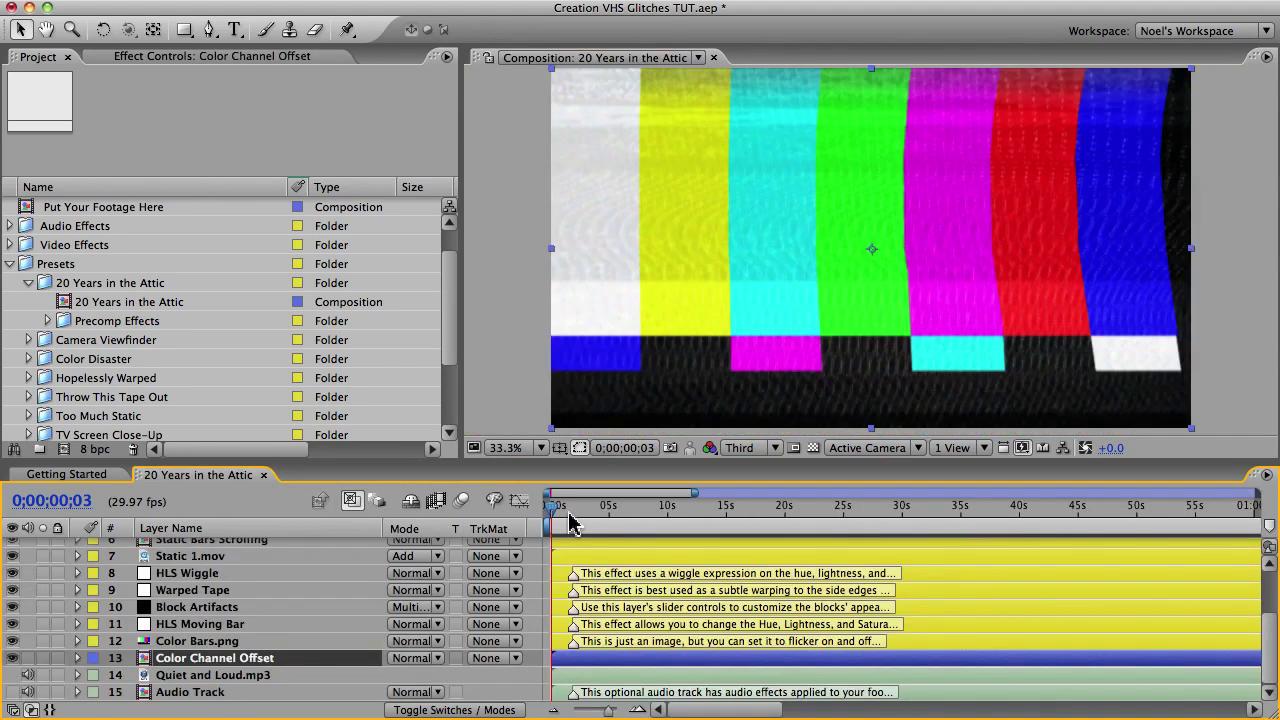
- Move the current time to 0;00;10;02 in the 20 Years in the Attic composition and end the work area there
left_click_drag(572, 510, 638, 518)
left_click_drag(661, 513, 670, 514)
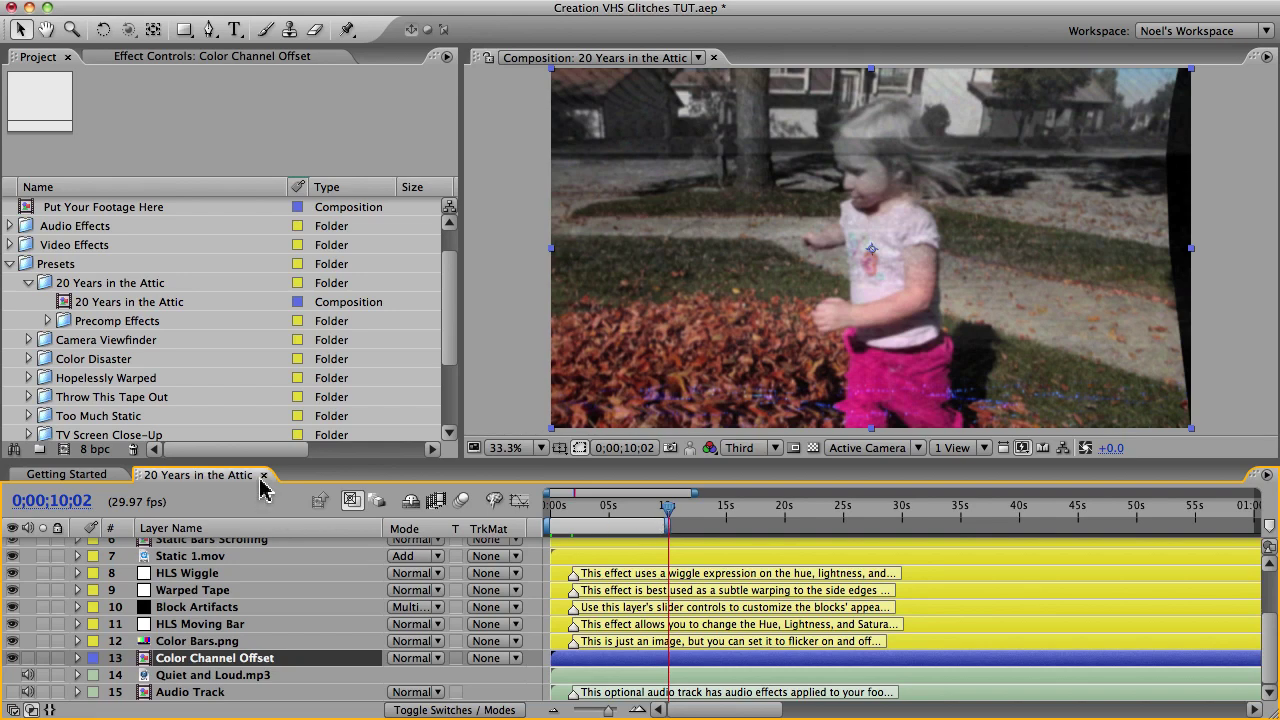
- Close the 20 Years in the Attic composition and collapse its folder and the Presets folder in the project
left_click(263, 475)
left_click(28, 284)
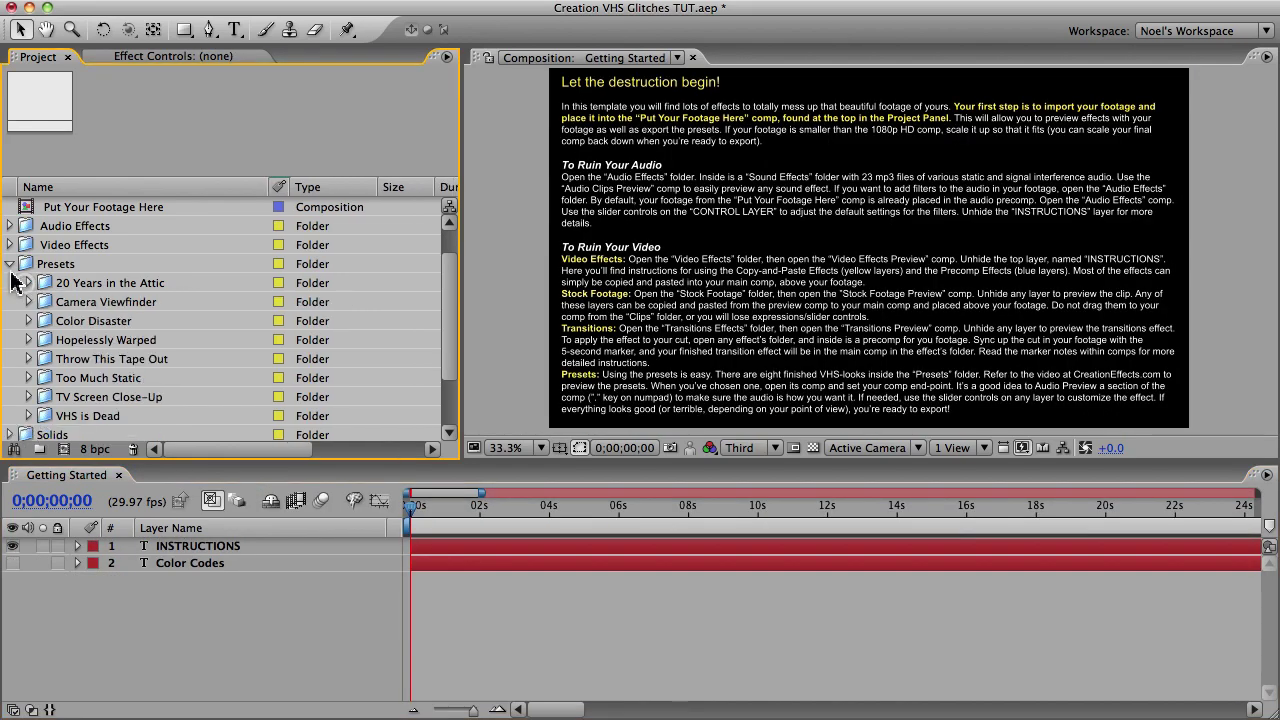
left_click(10, 264)
left_click(19, 265)
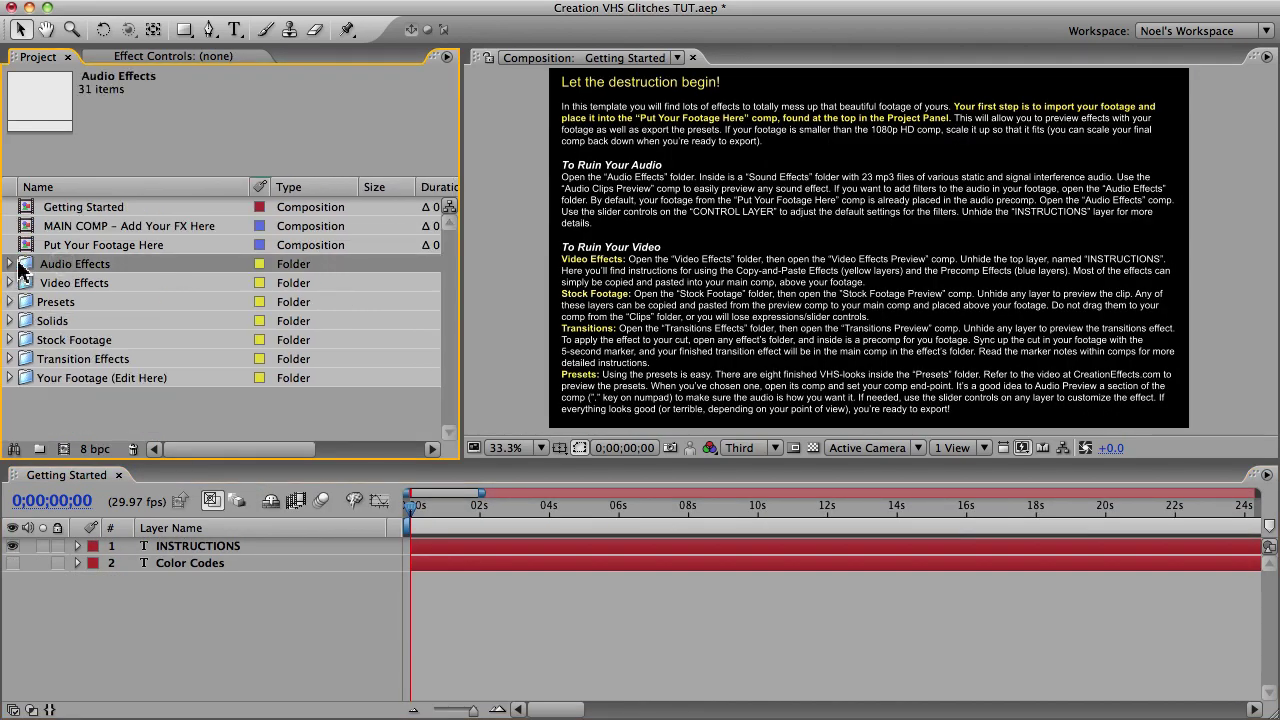
- Look through the MP3 Files folder under Stock Audio Clips and open the Audio Clips Preview composition
left_click(9, 264)
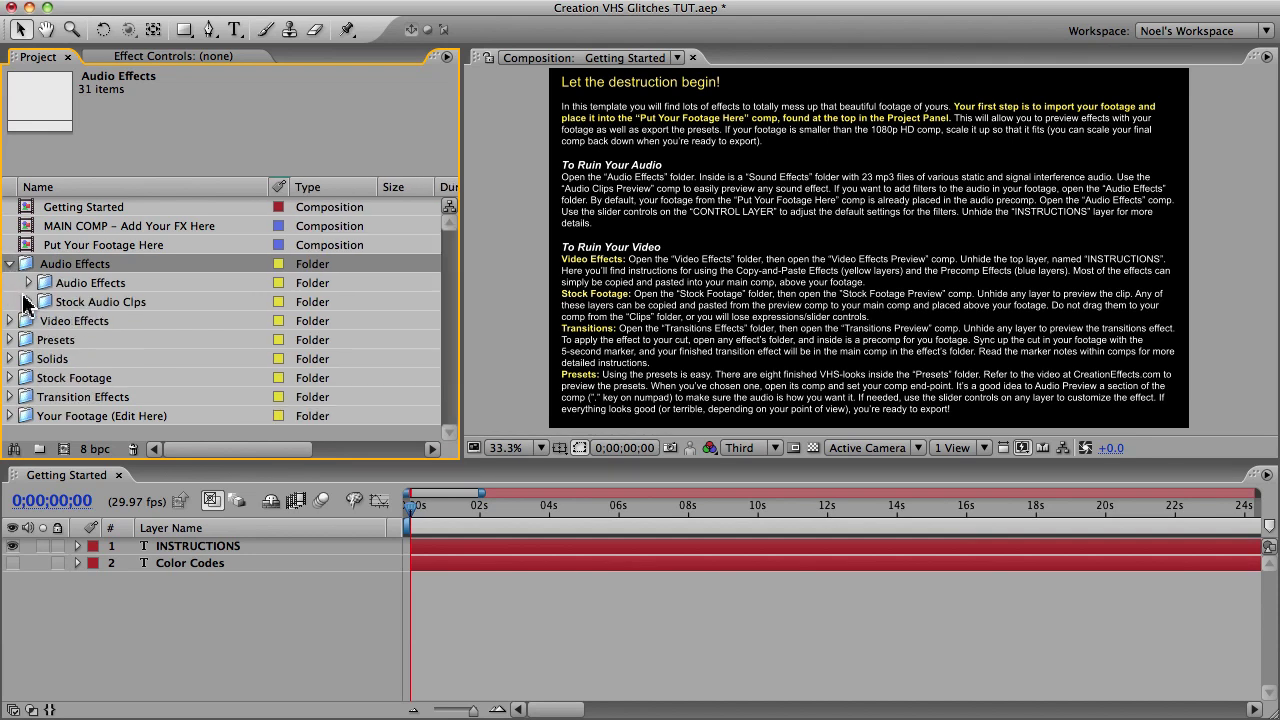
left_click(28, 302)
left_click(65, 341)
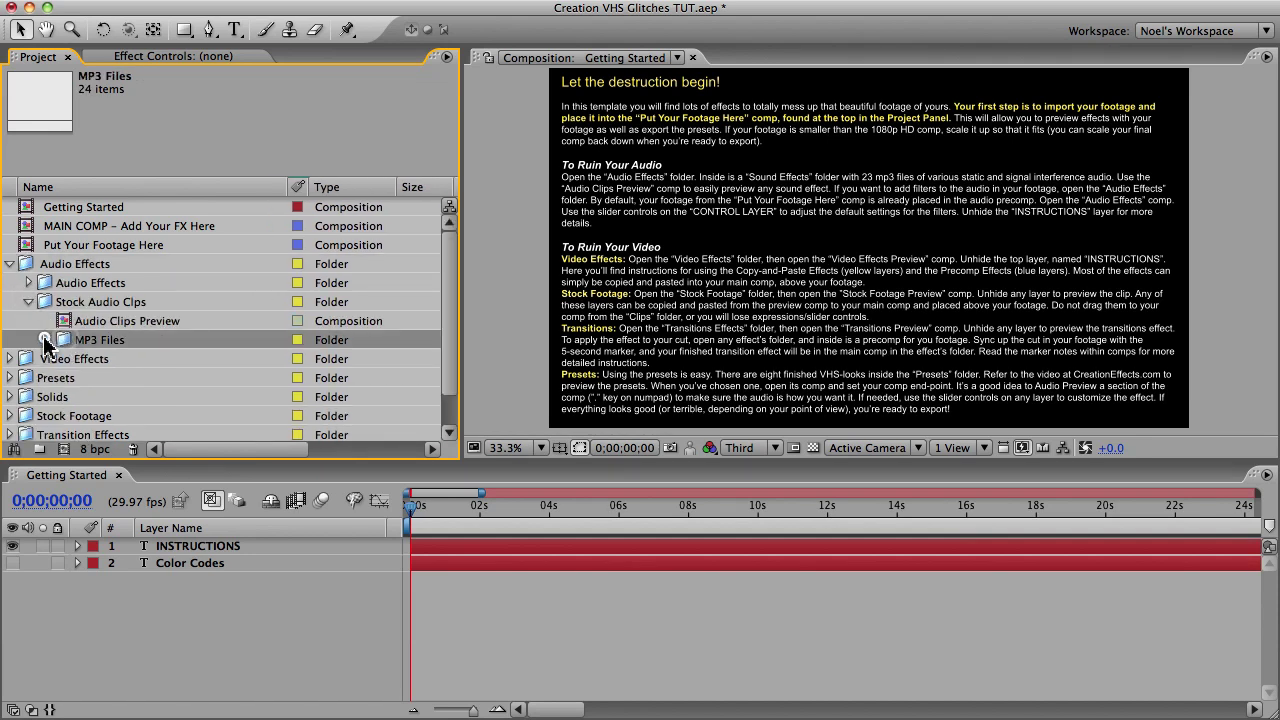
left_click(47, 340)
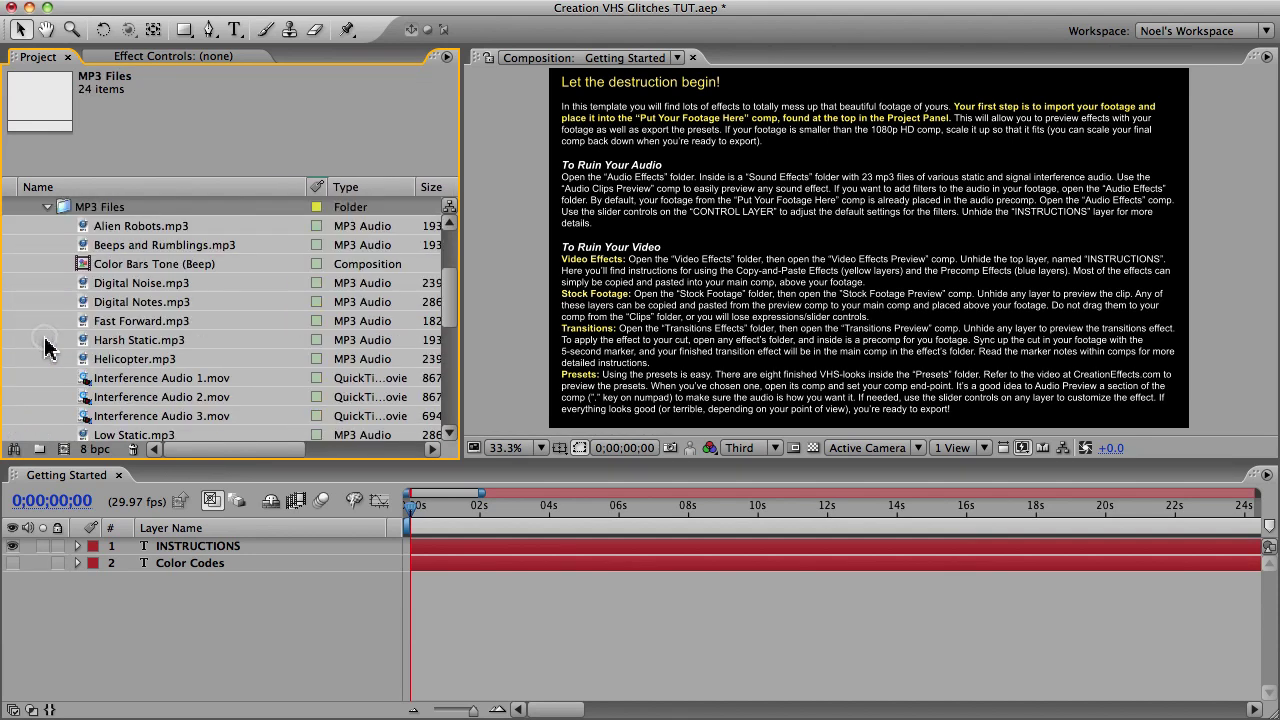
left_click(47, 206)
double_click(98, 302)
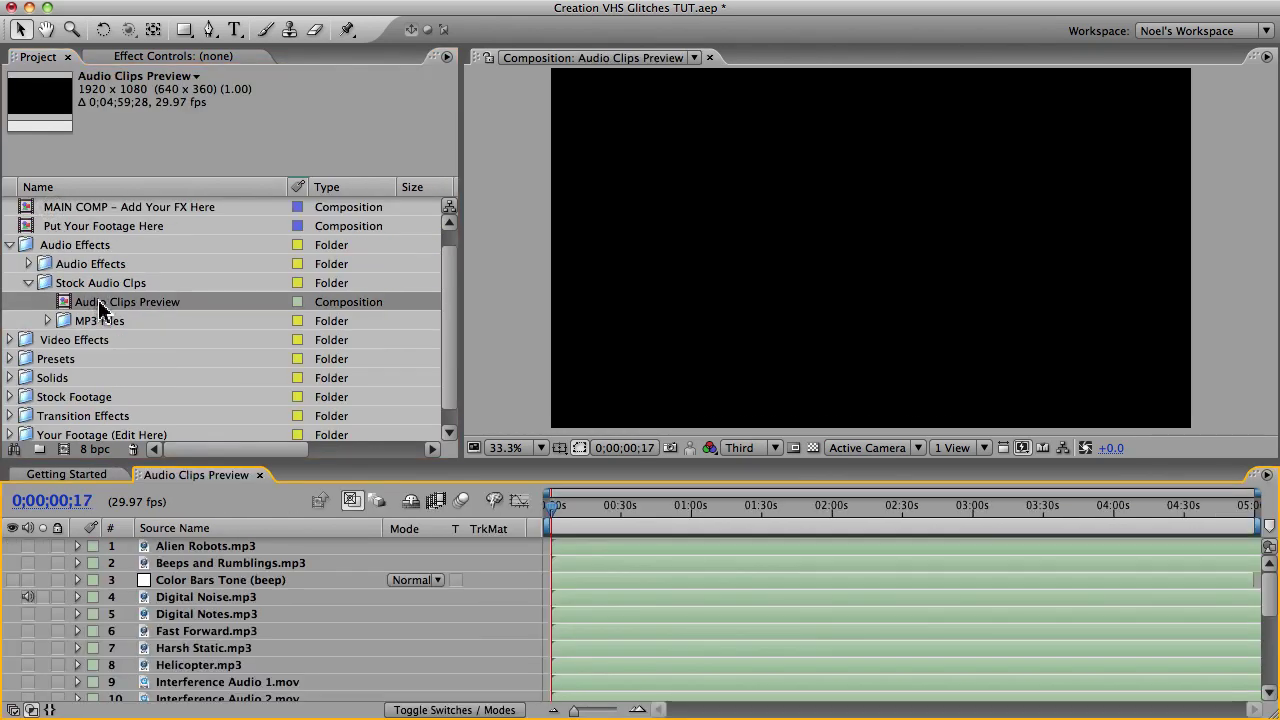
- Mute Digital Noise.mp3, enable the audio of Beeps and Rumblings.mp3, and close the Audio Clips Preview composition
left_click(28, 597)
left_click(29, 580)
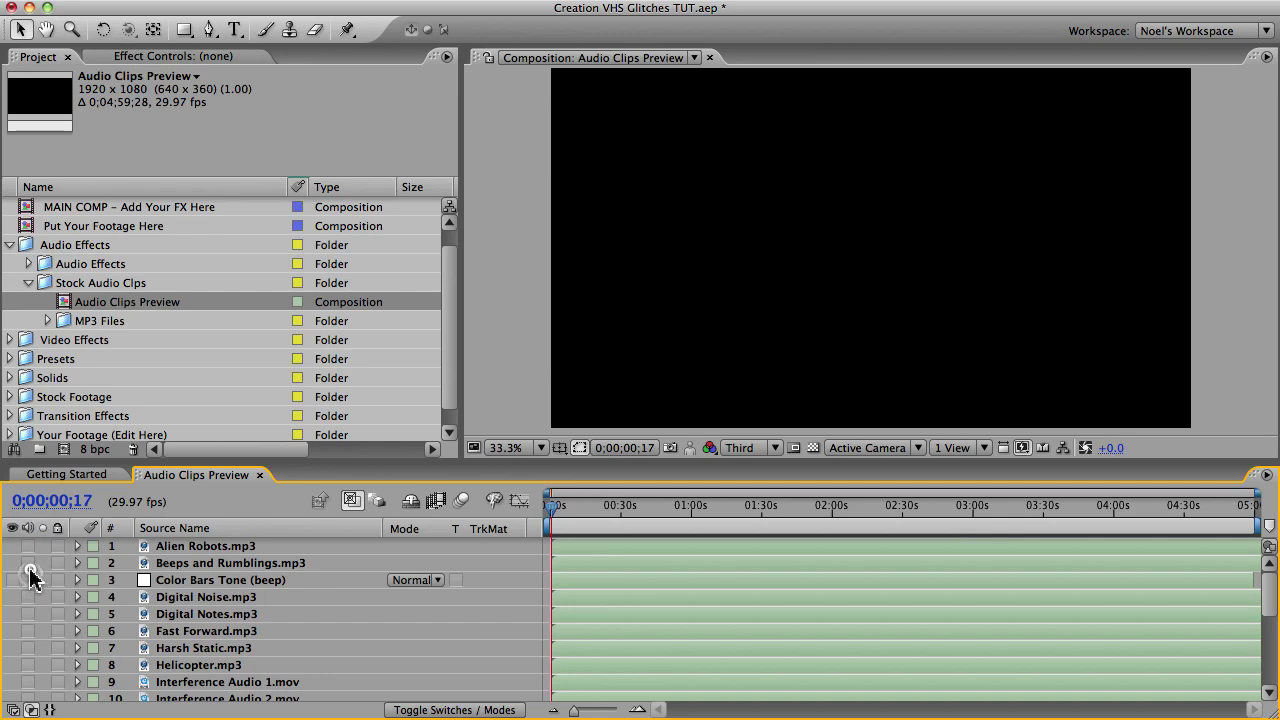
left_click(29, 579)
left_click(28, 563)
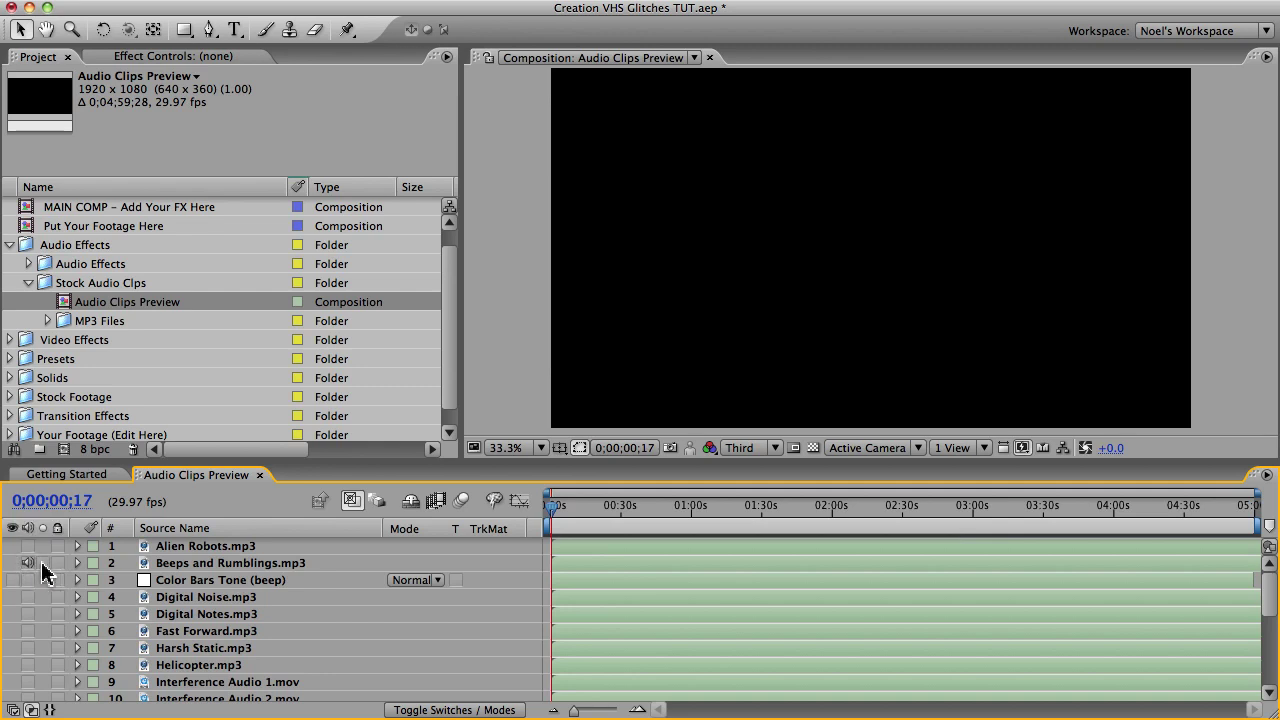
left_click(259, 475)
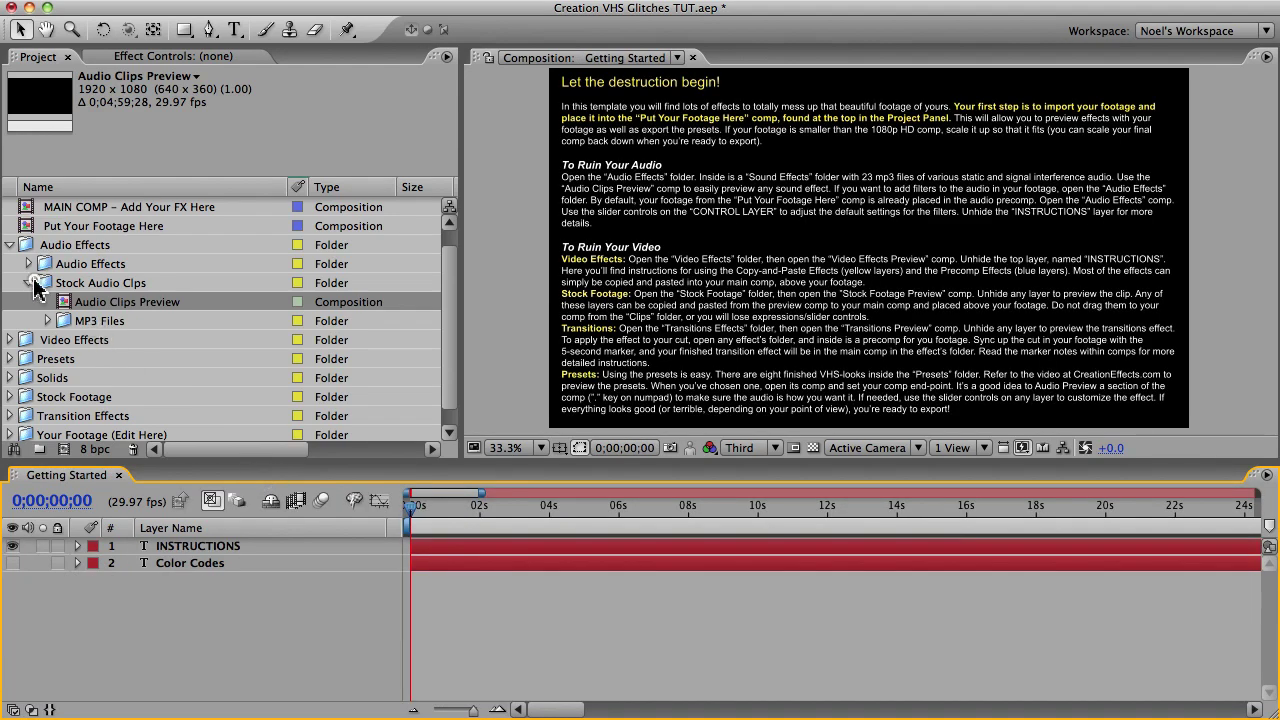
- Collapse the Stock Audio Clips folder and open the Audio Effects composition from the Audio Effects subfolder
left_click(35, 285)
left_click(32, 284)
left_click(29, 285)
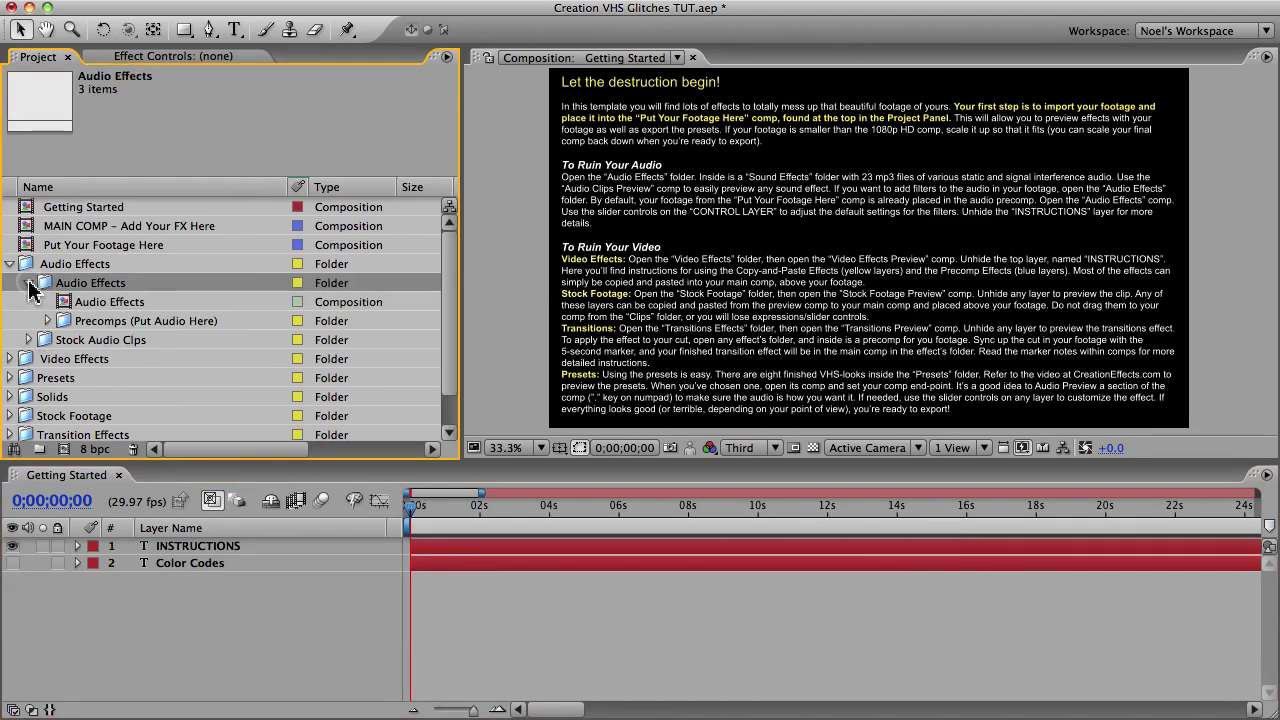
double_click(100, 303)
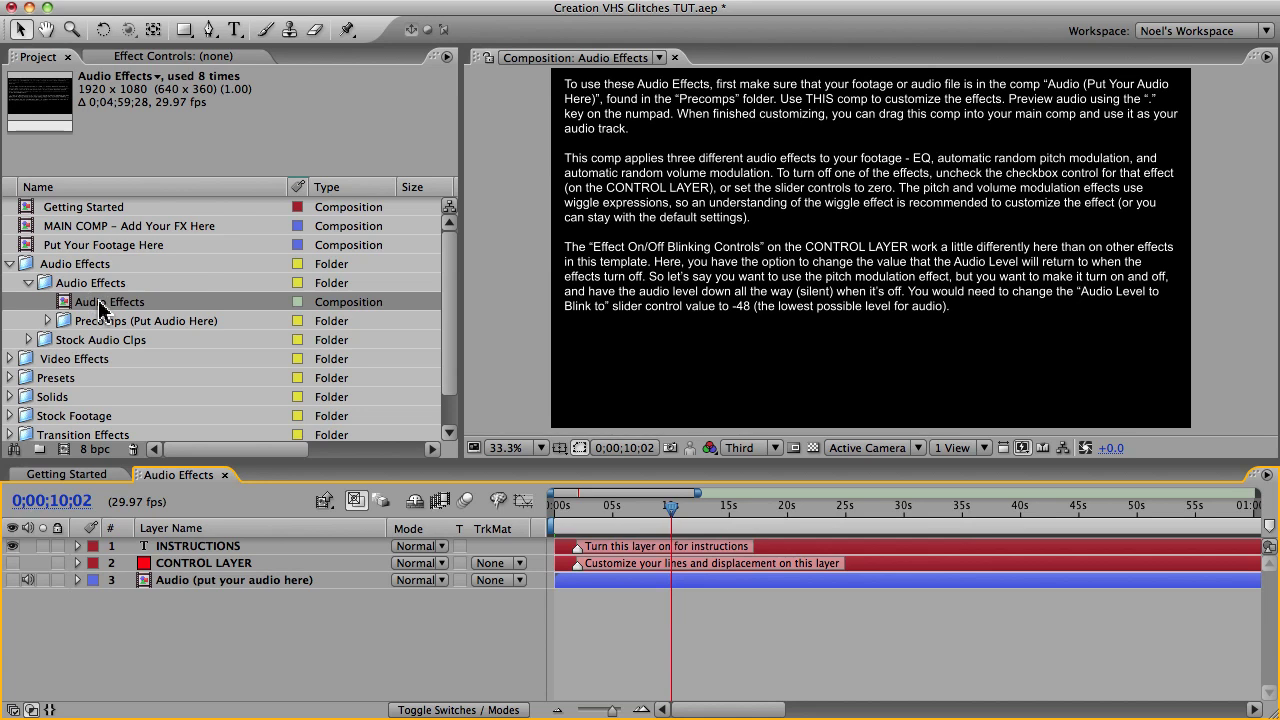
- Locate the Audio (Put Your Audio Here) composition inside the Precomps (Put Audio Here) folder, and collapse that folder
left_click(47, 321)
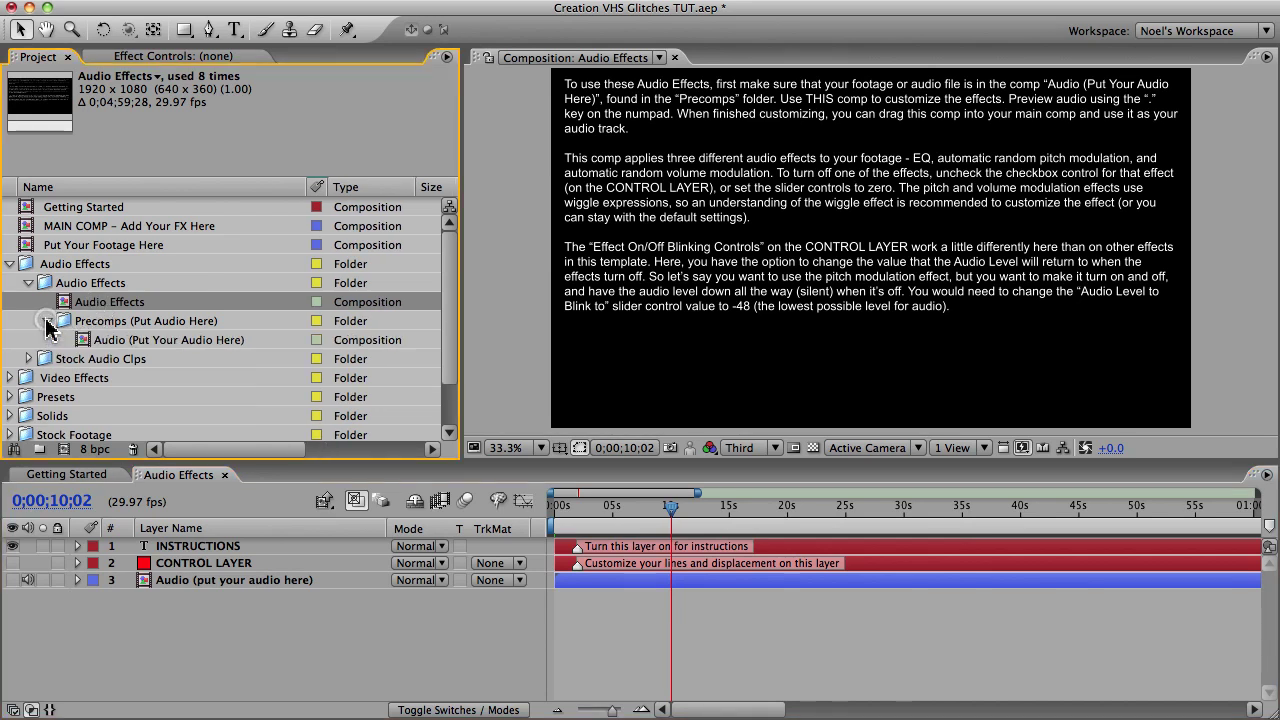
left_click(127, 340)
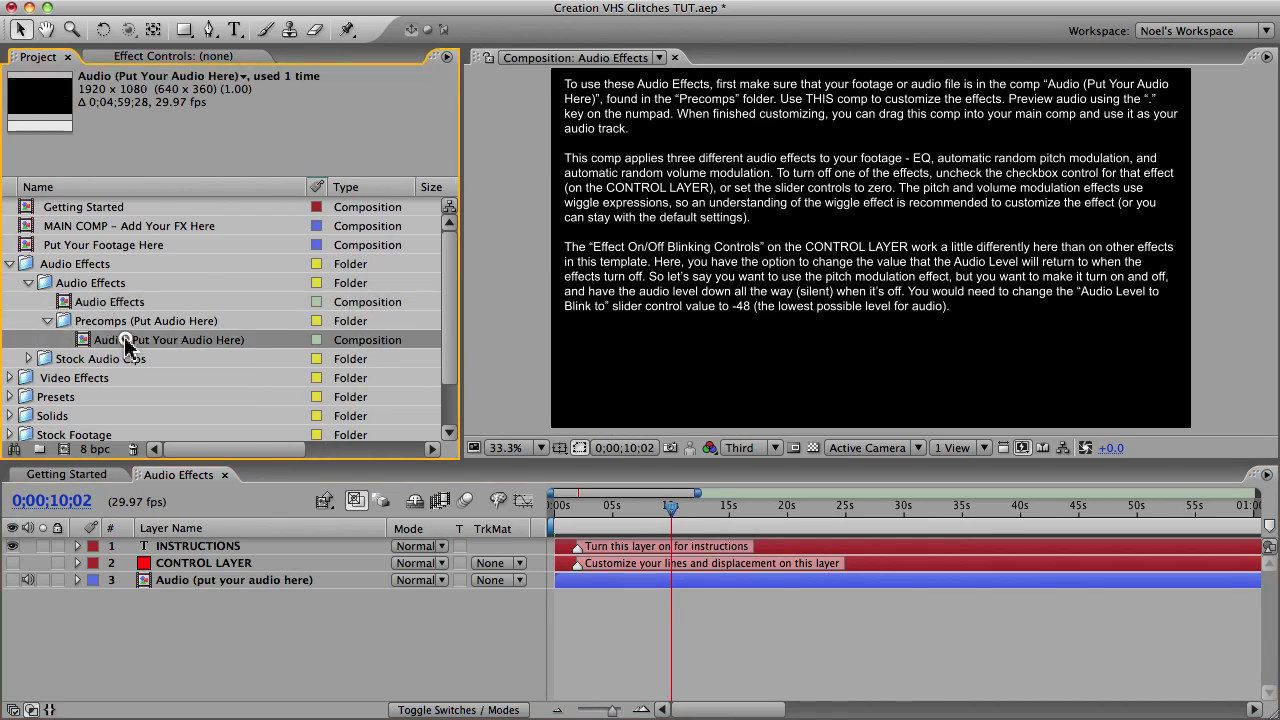
left_click(47, 321)
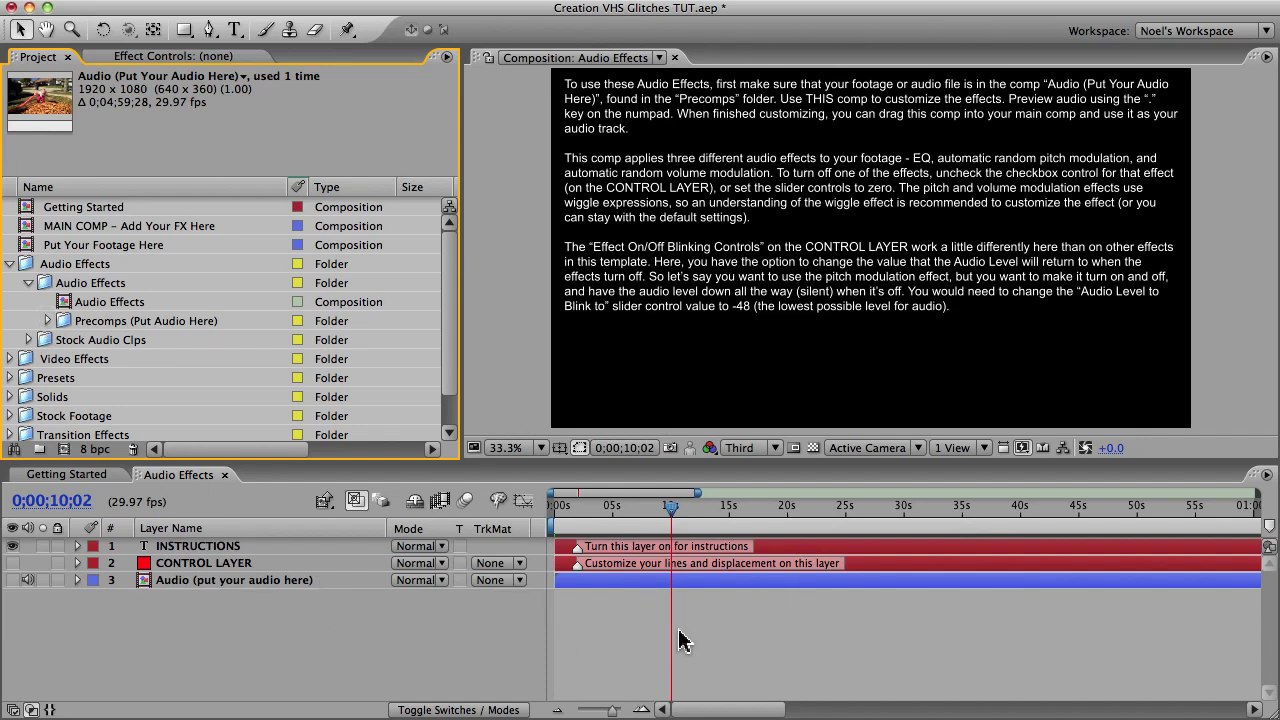
- Examine the pitch modulation, volume modulation and EQ sections in the effect controls of the CONTROL LAYER
left_click(290, 563)
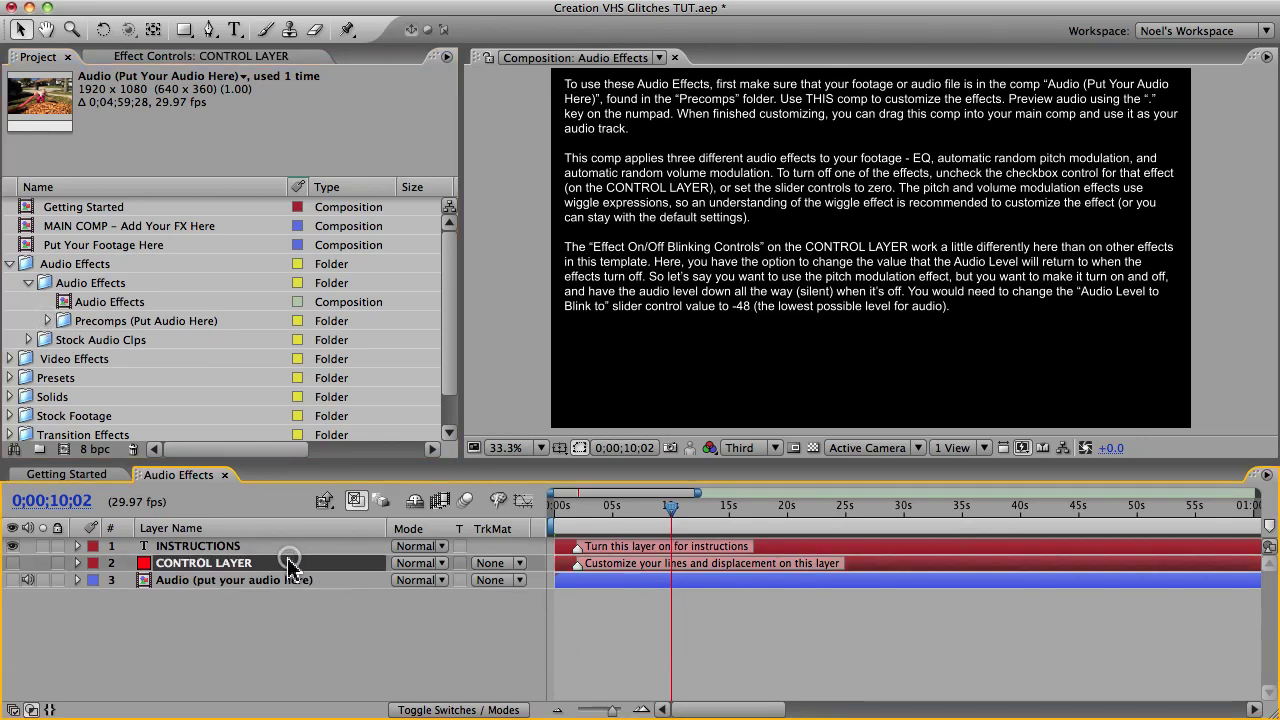
left_click(163, 59)
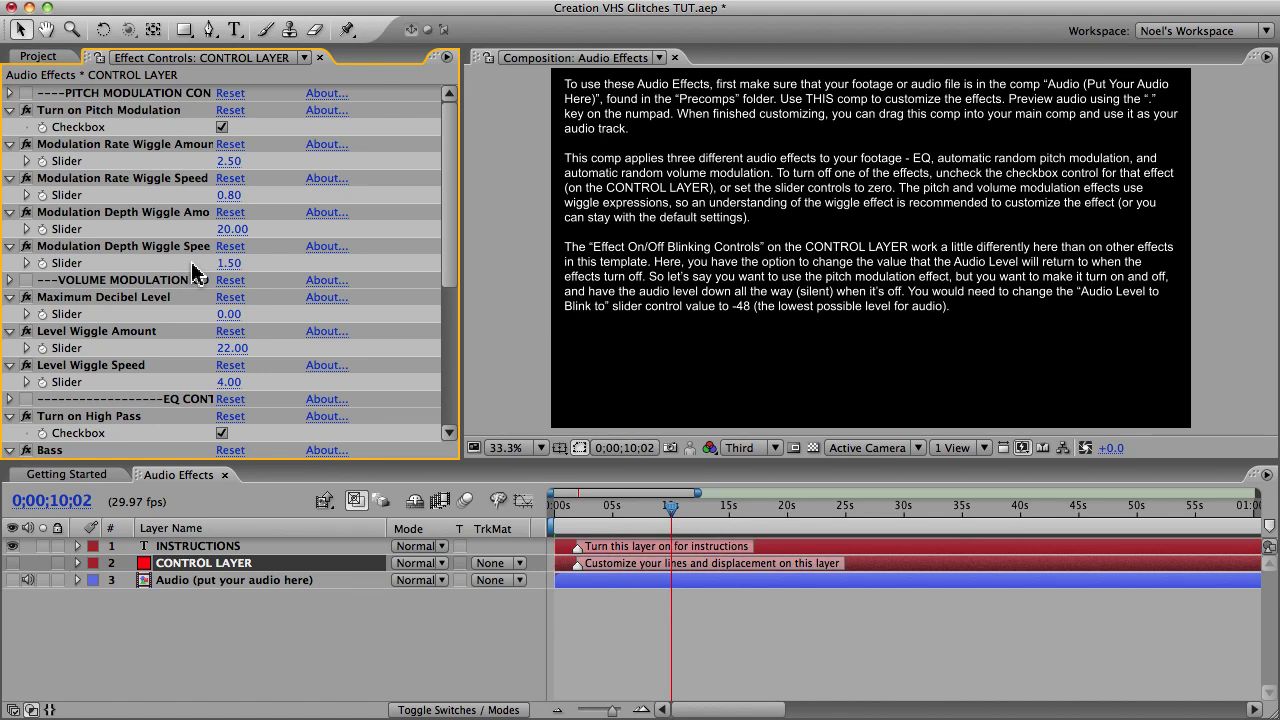
left_click(132, 93)
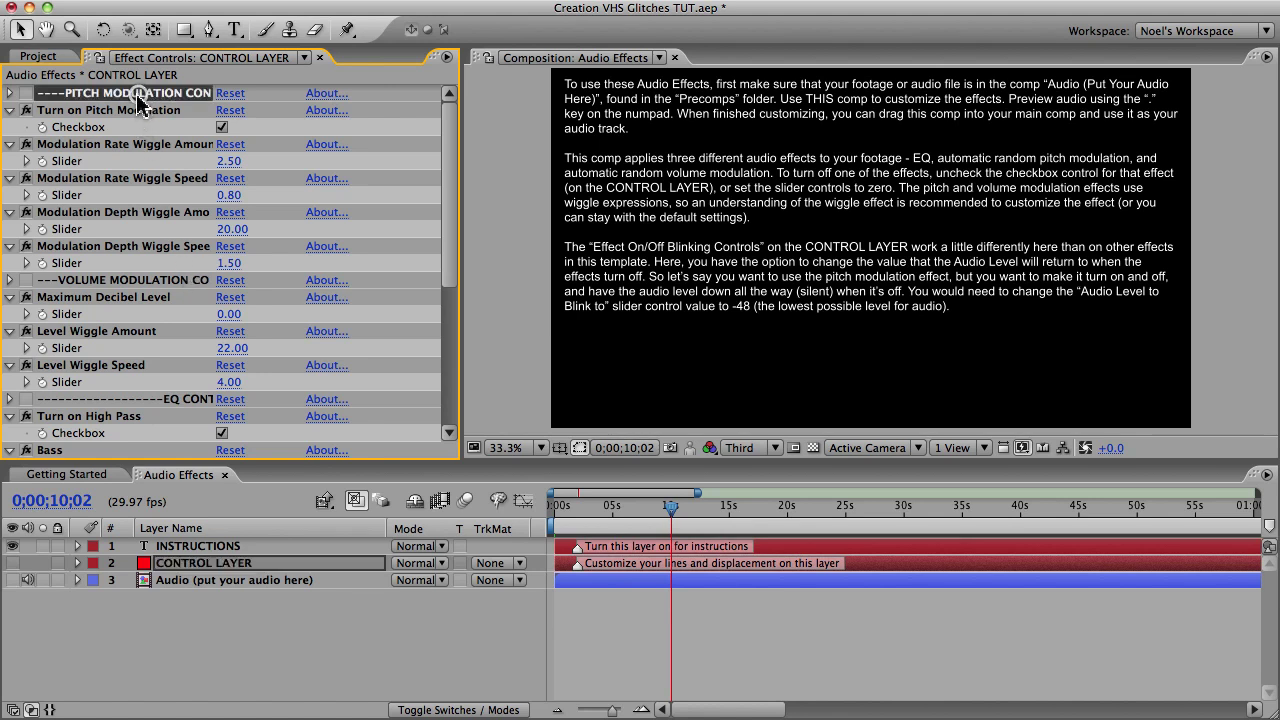
left_click(135, 281)
left_click(179, 400)
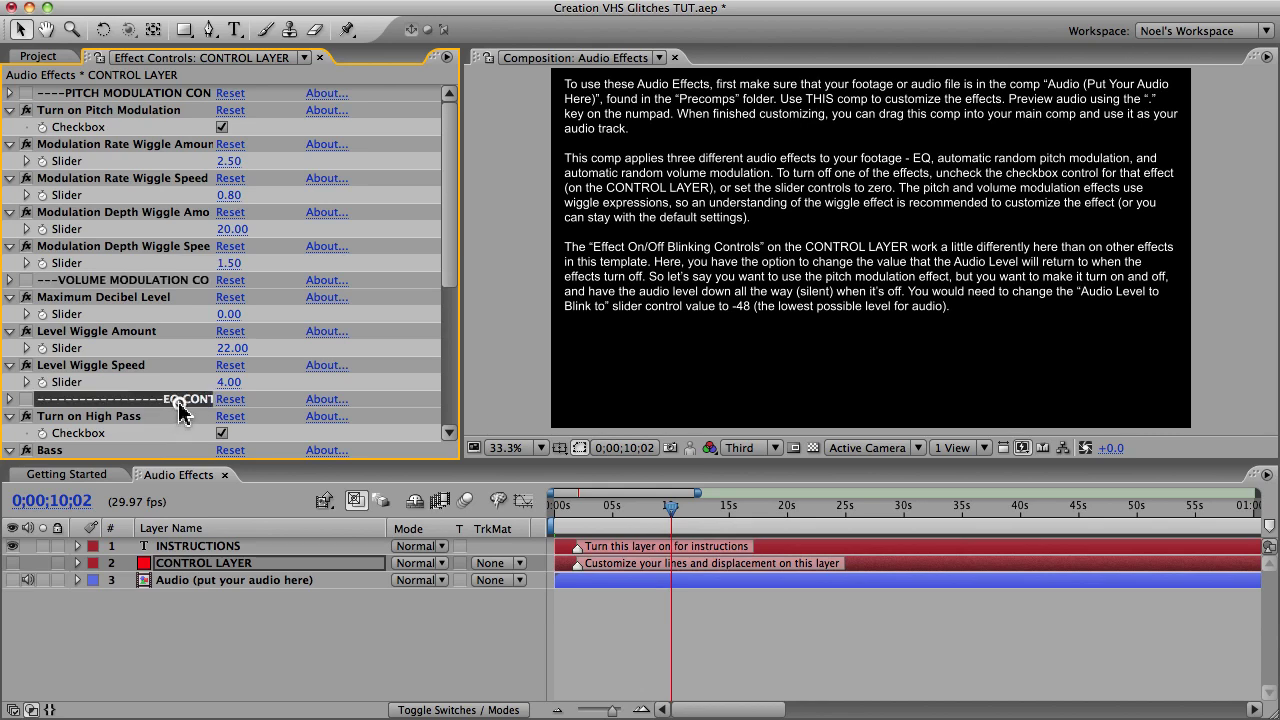
- Close the Audio Effects composition and collapse both Audio Effects folders in the project
left_click(228, 484)
left_click(37, 56)
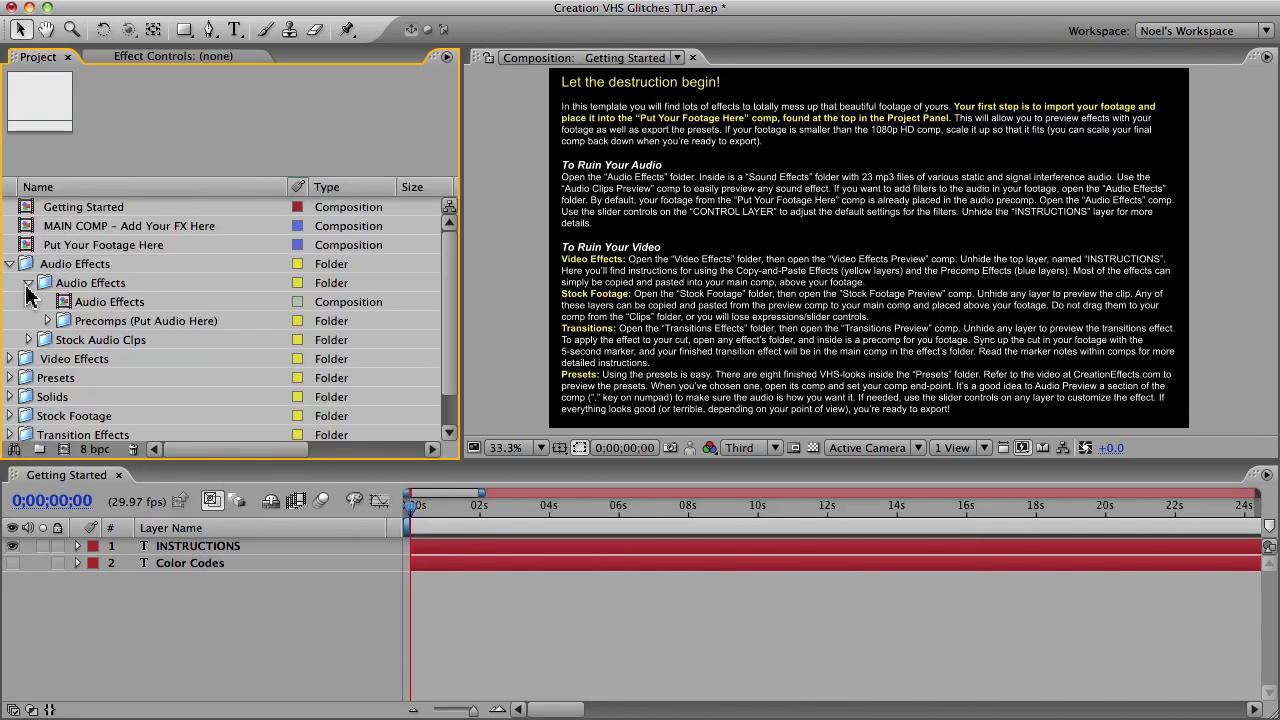
left_click(28, 284)
left_click(10, 264)
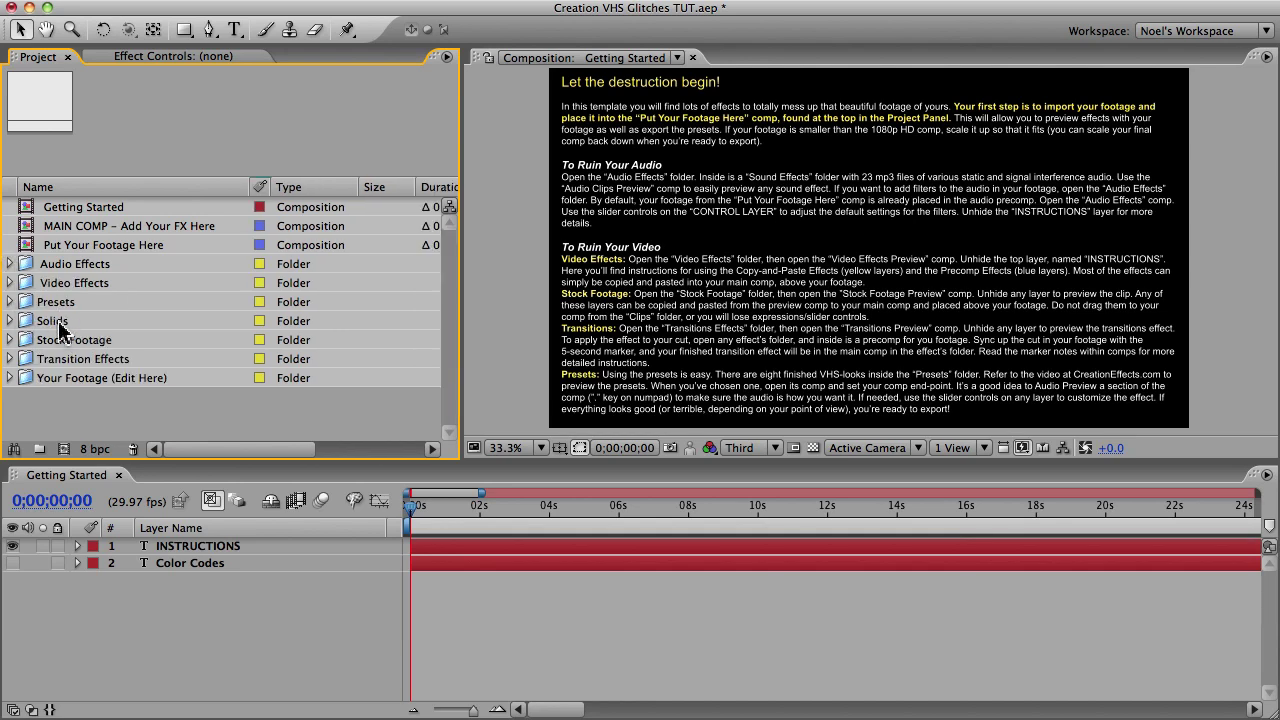
- Expand the Stock Footage folder and open the Stock Footage Previews composition
left_click(55, 340)
left_click(10, 341)
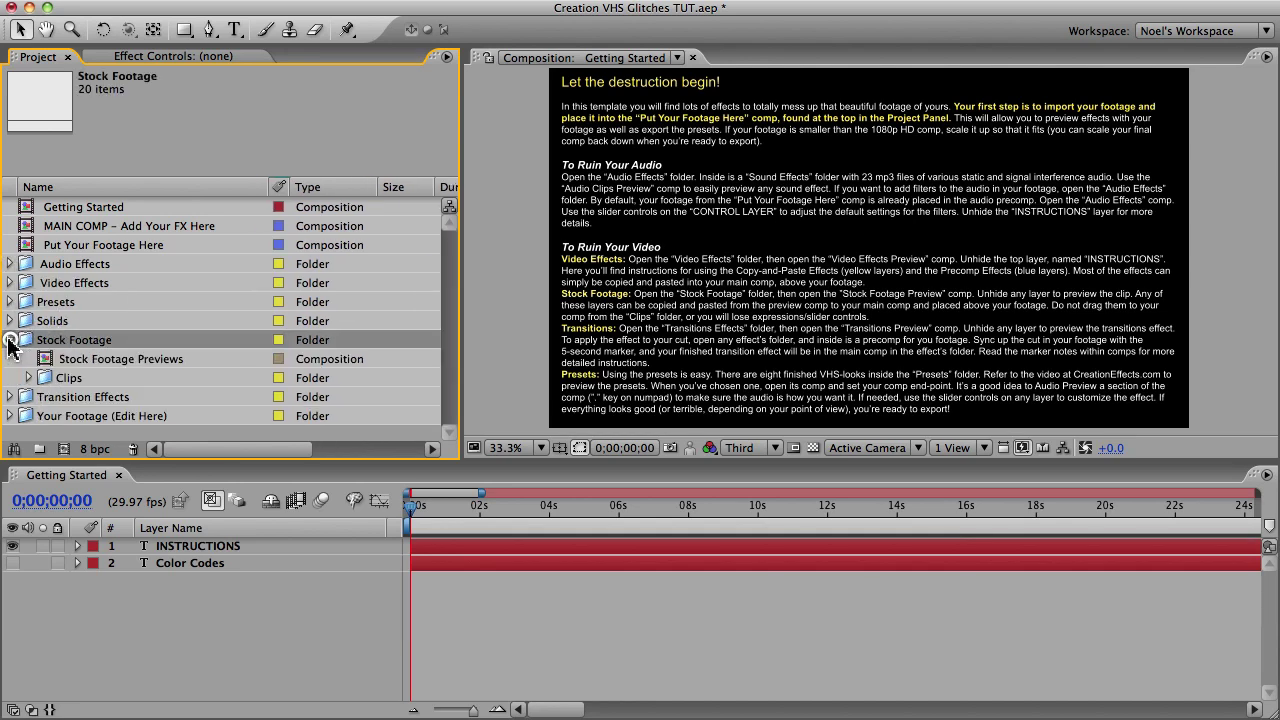
double_click(95, 362)
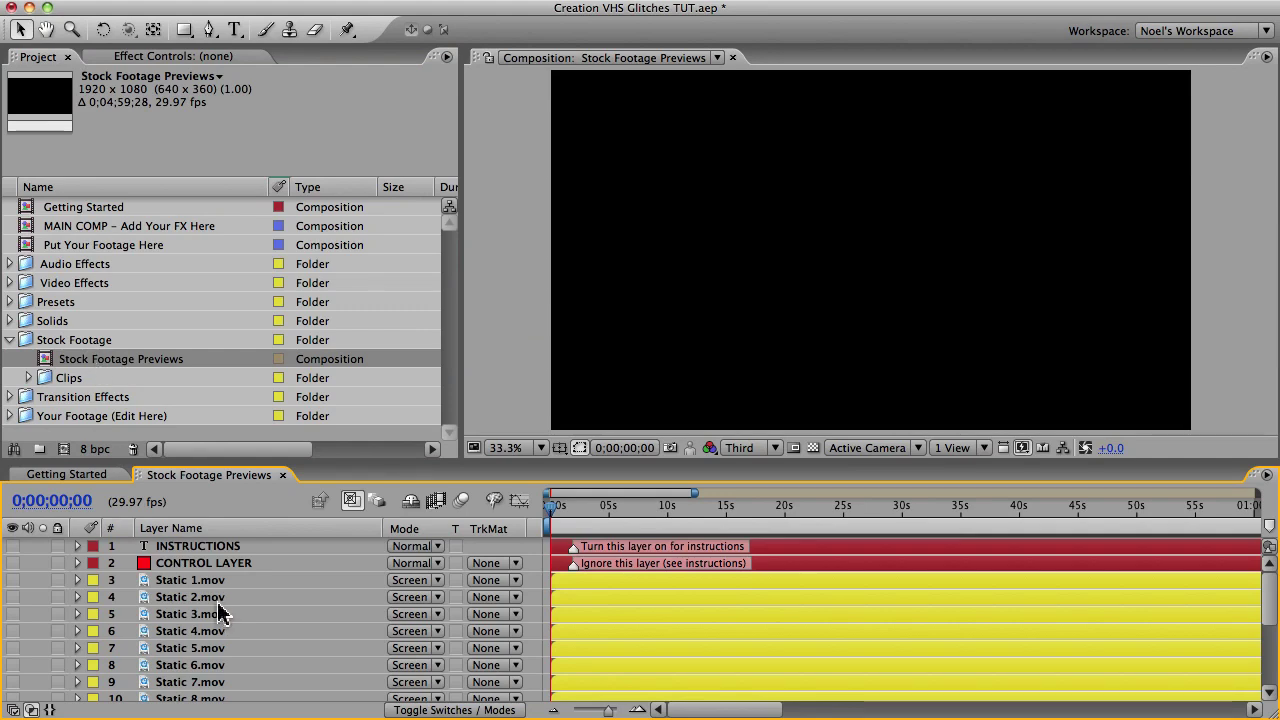
- Preview the Static 2, Static 3, Static 4 and Static 7 clips by showing and hiding each layer in turn
left_click(12, 598)
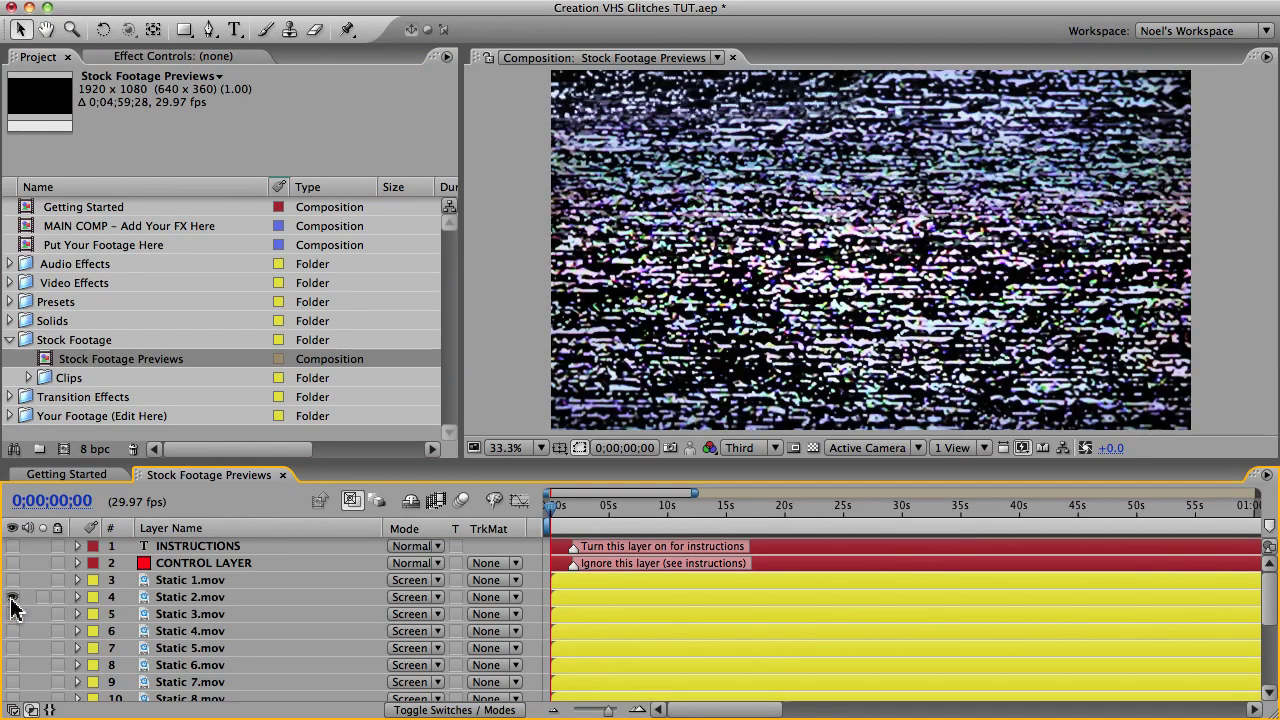
left_click(12, 598)
left_click(12, 614)
left_click(12, 614)
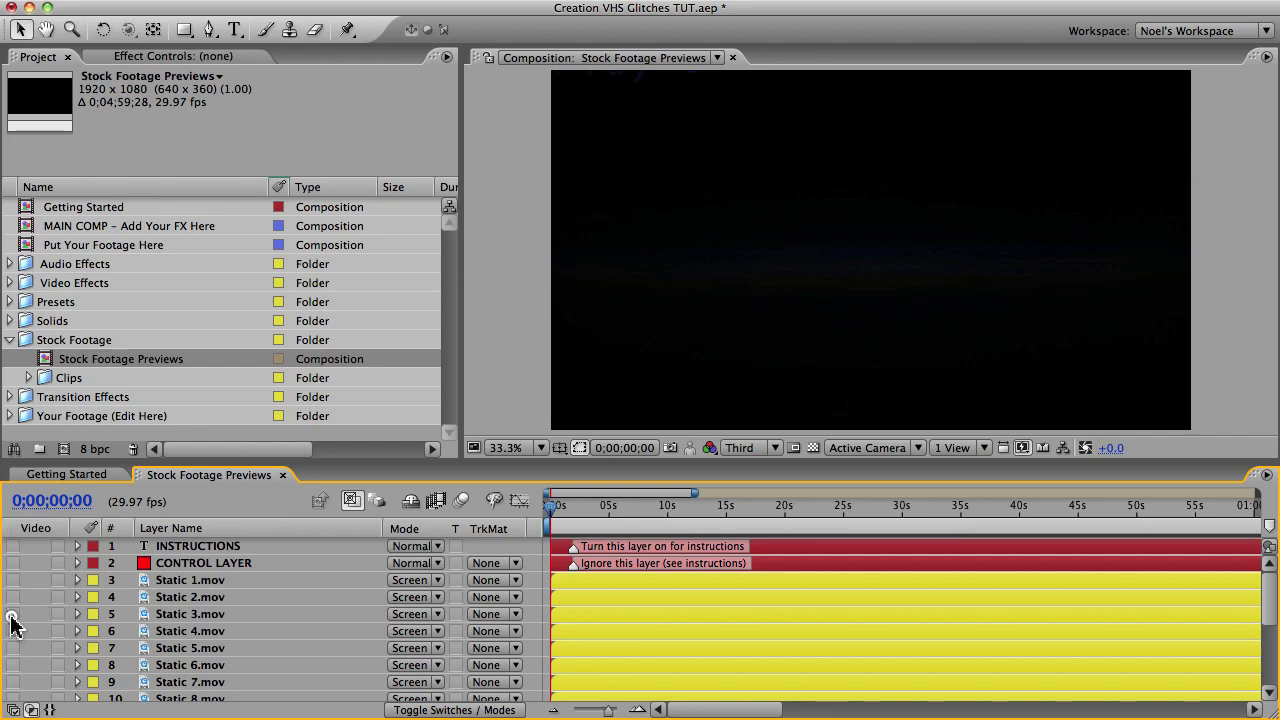
left_click(12, 631)
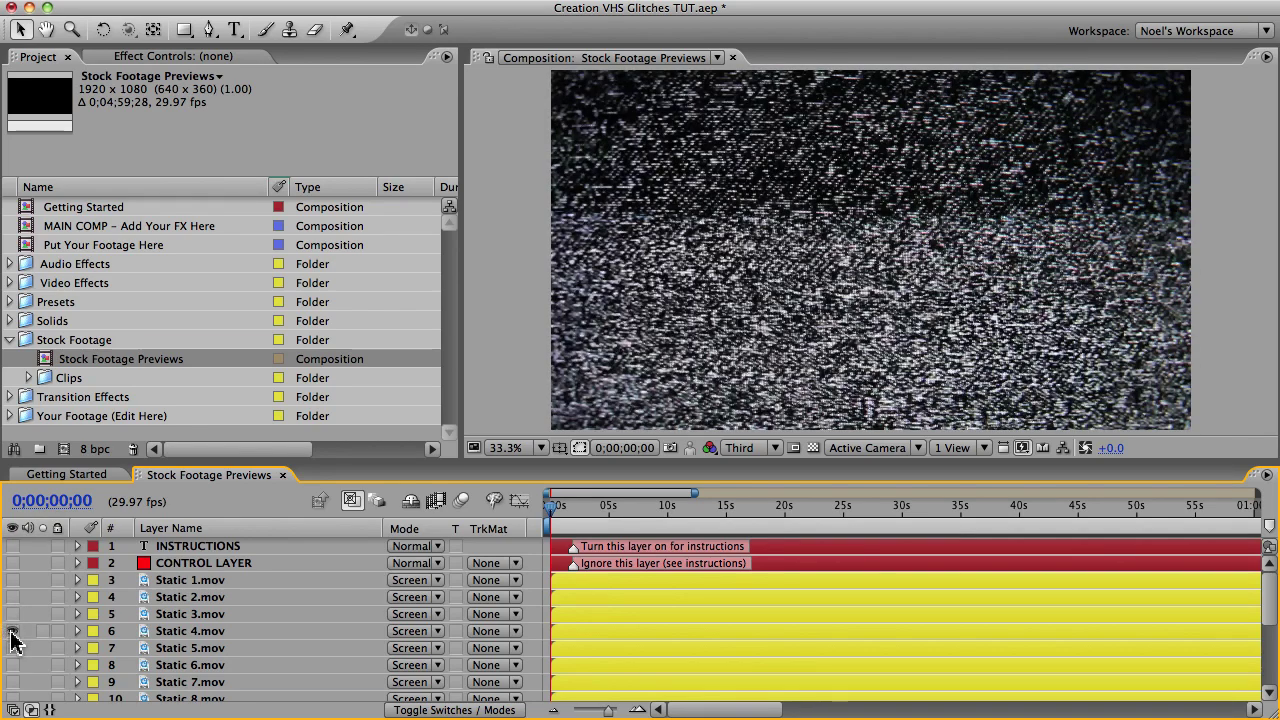
left_click(12, 631)
left_click(12, 681)
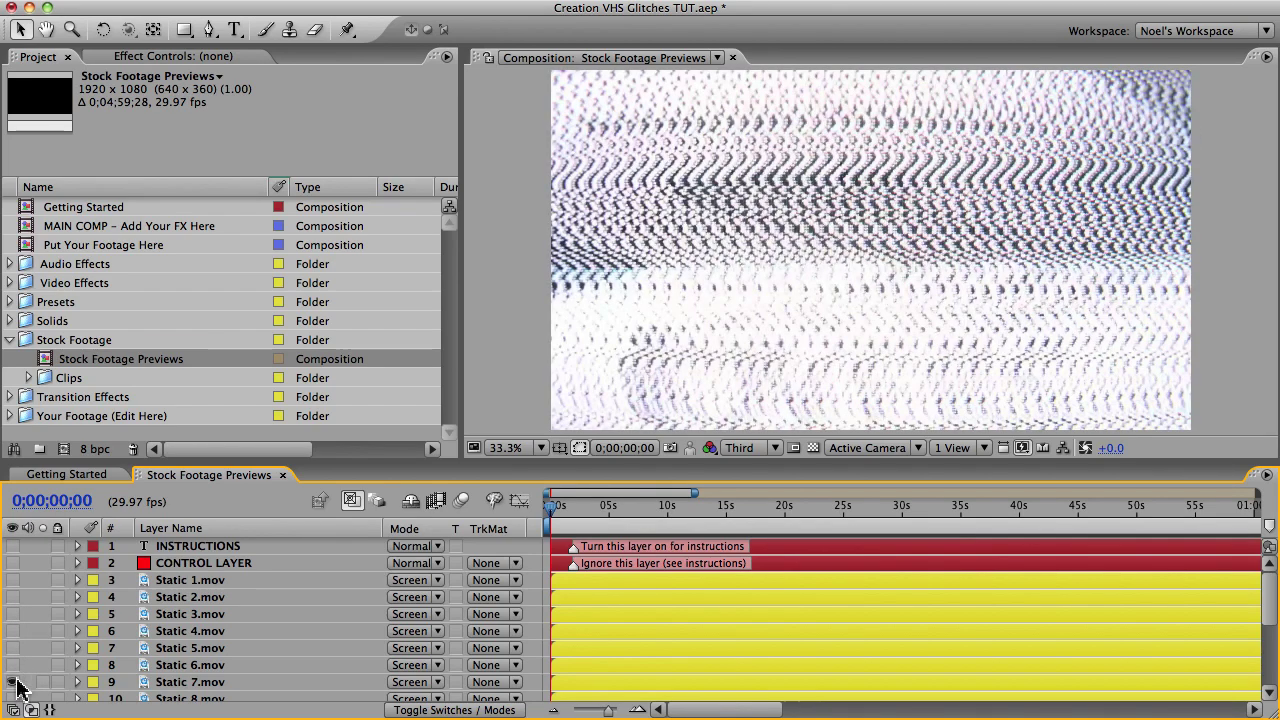
left_click(12, 681)
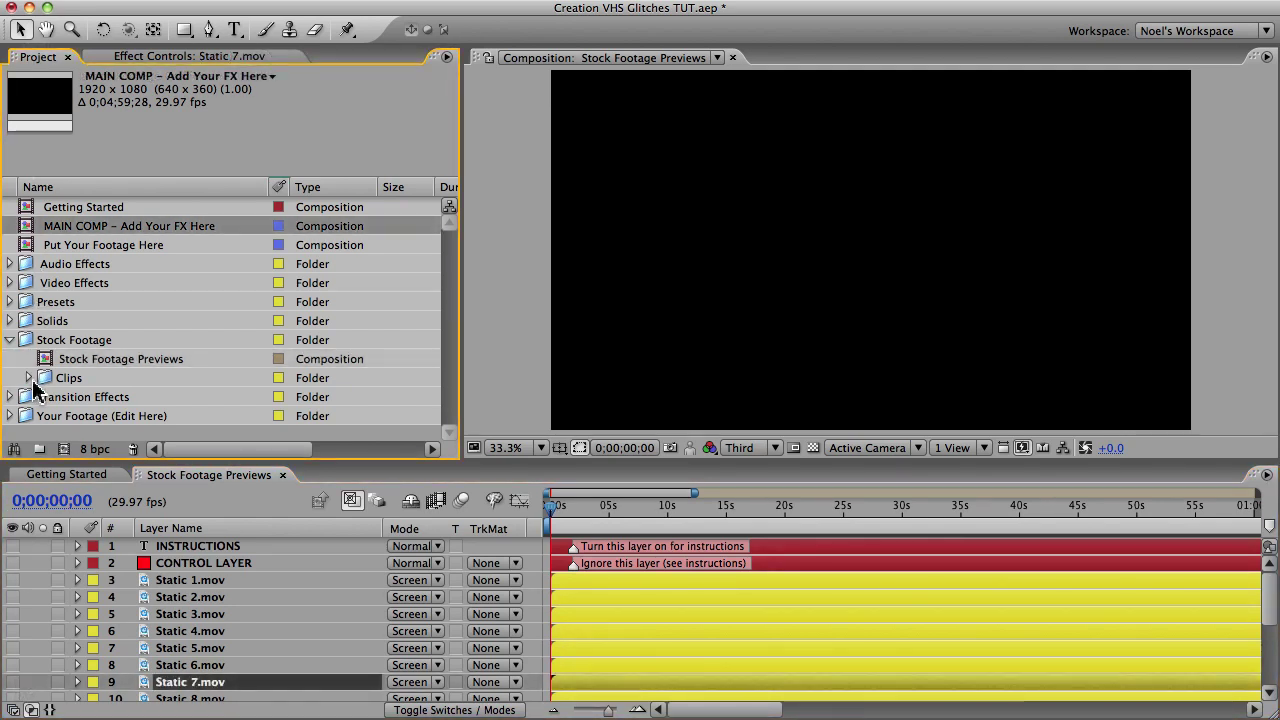
- Expand the Clips folder inside Stock Footage and select Static 3.mov
left_click(28, 378)
mouse_move(112, 286)
left_mouse_down()
mouse_move(190, 284)
mouse_move(91, 277)
mouse_move(97, 286)
left_mouse_up()
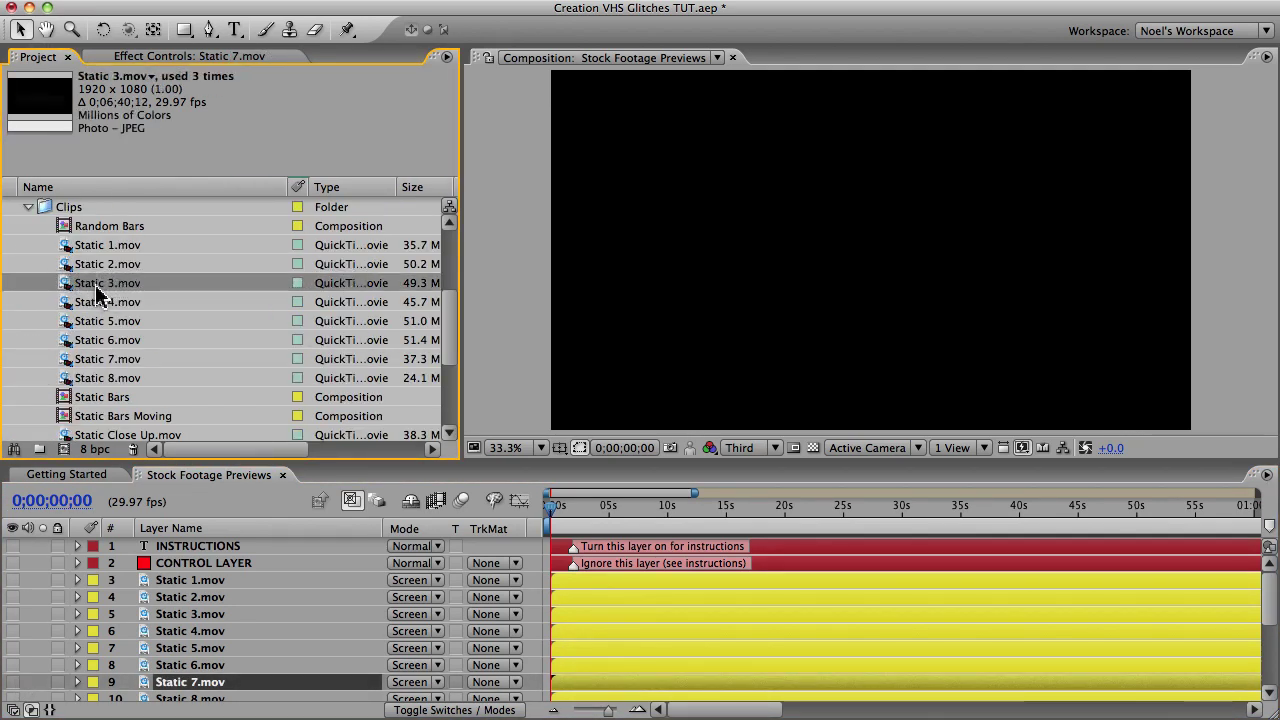
- Collapse the Stock Footage folder in the project and select the Solids folder
scroll(60, 310, "up", 3)
left_click(9, 340)
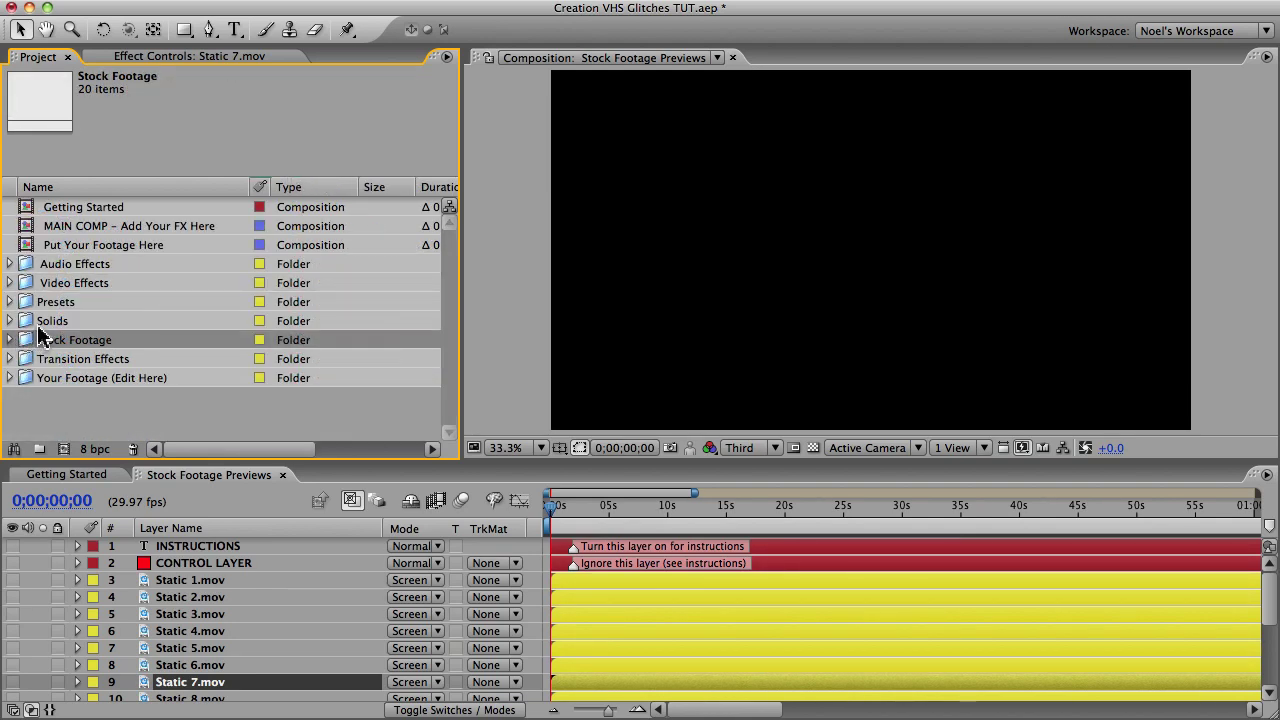
left_click(50, 322)
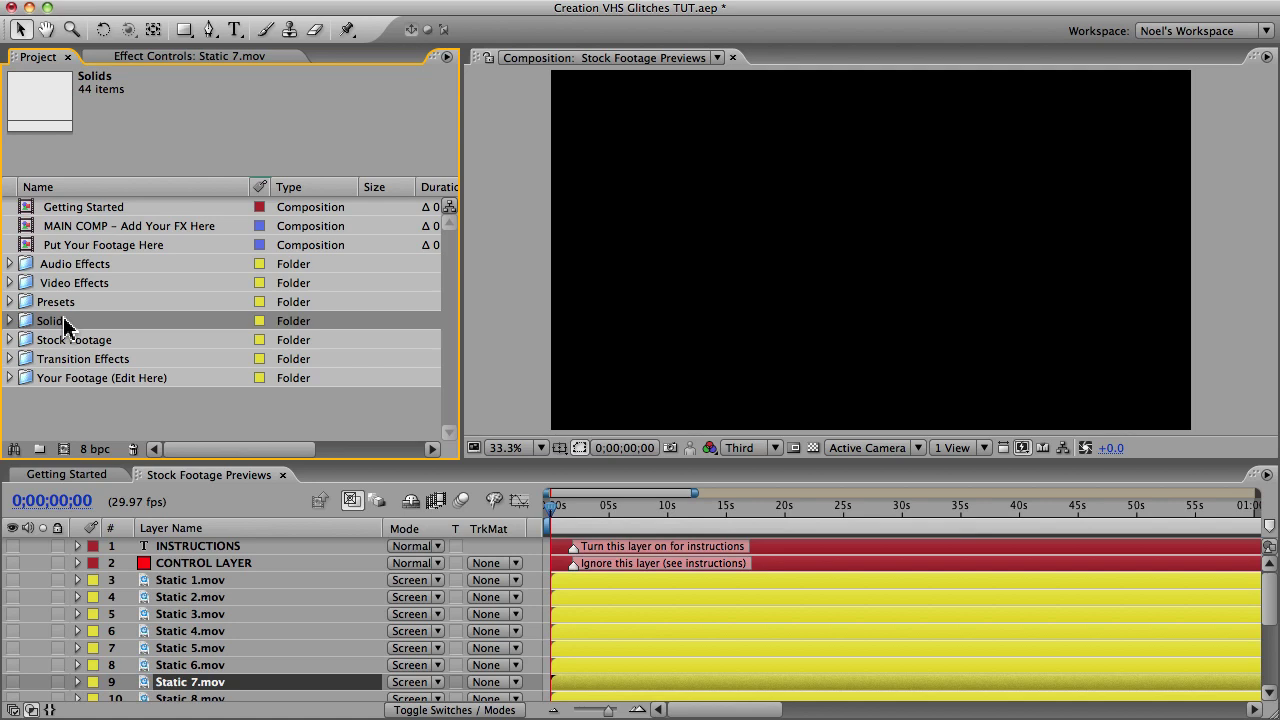
- Expand the Transition Effects folder and open the Transition Preview composition
left_click(65, 360)
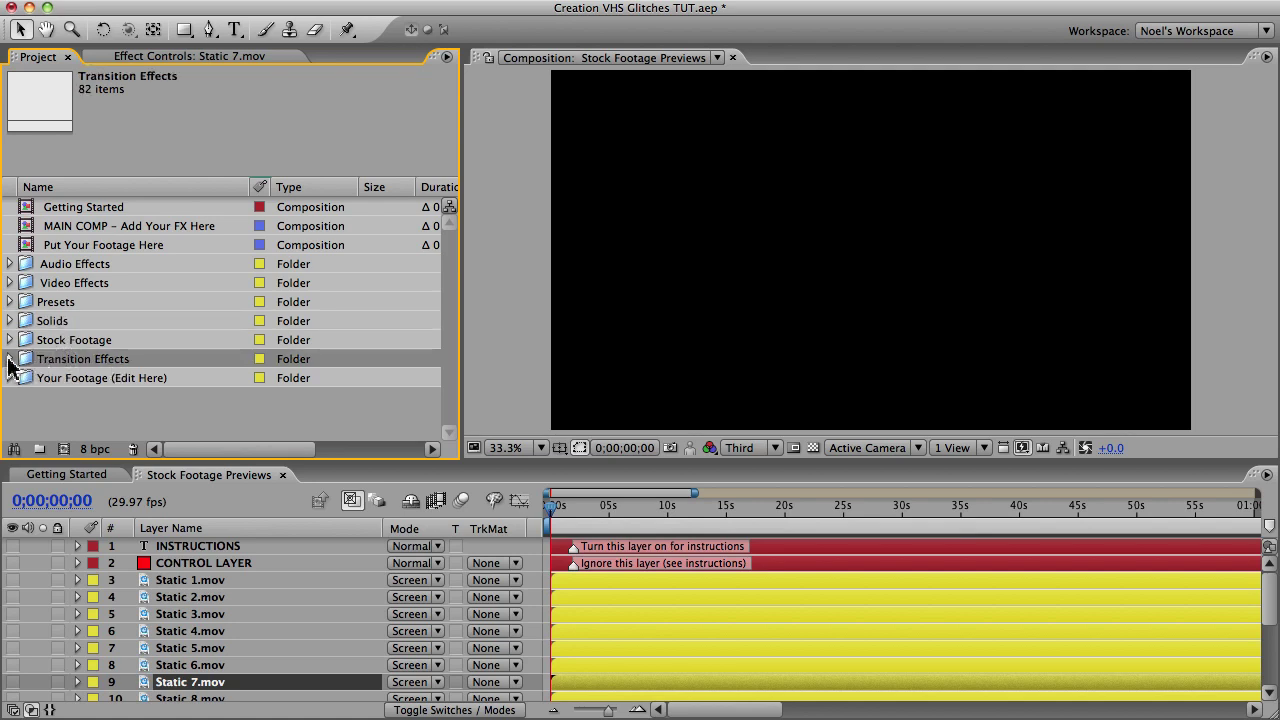
left_click(9, 359)
double_click(105, 226)
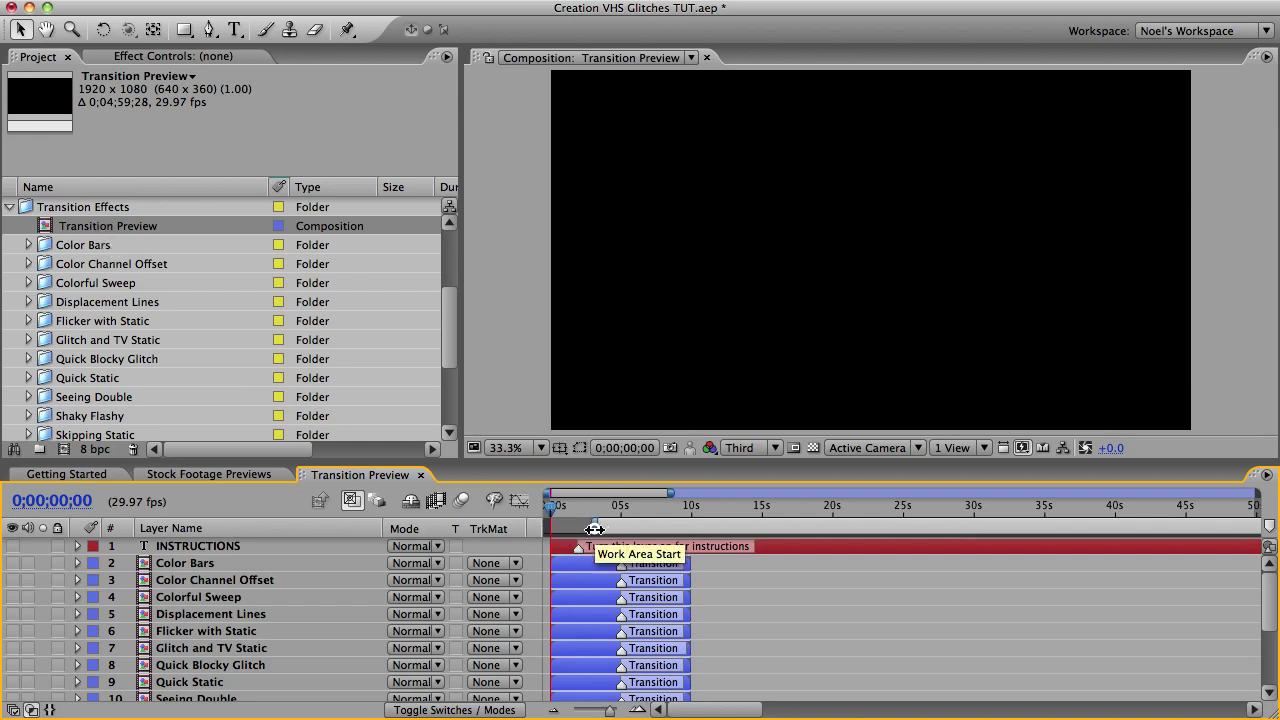
- Show the Color Bars layer and scrub the time around its Transition marker near 5 seconds to preview the transition
left_click_drag(604, 505, 611, 506)
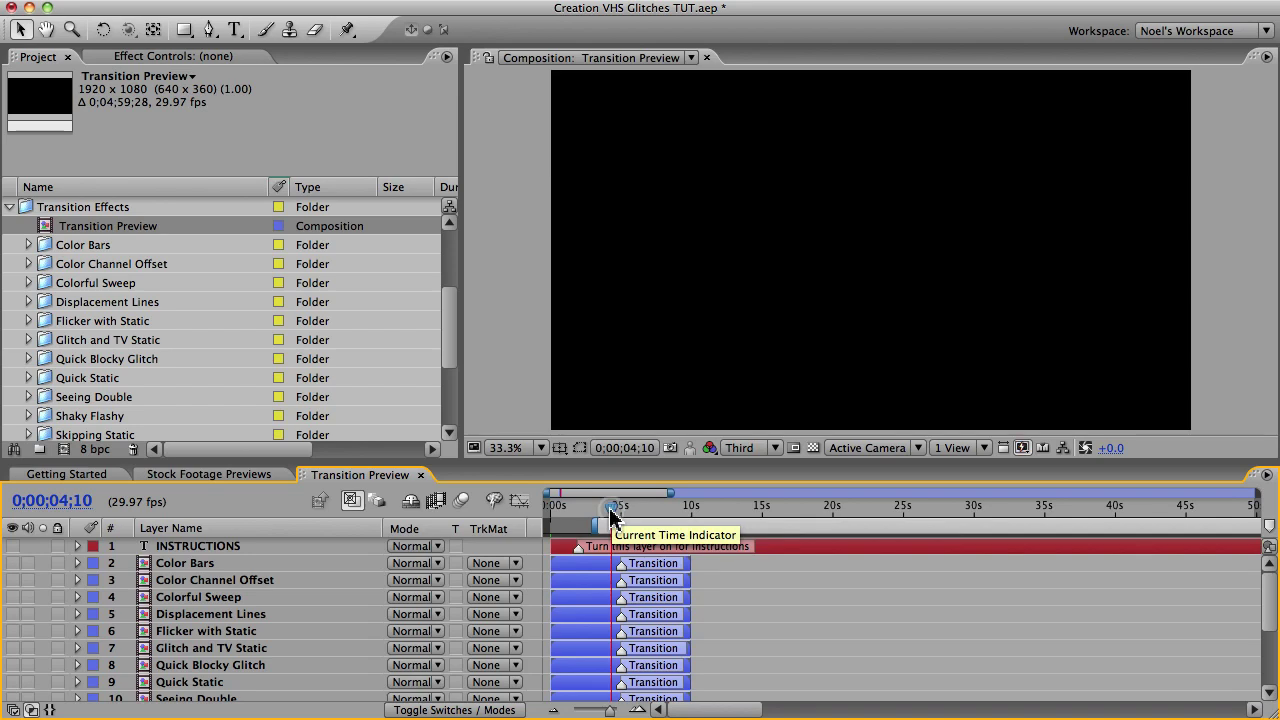
left_click(12, 563)
left_click_drag(609, 509, 630, 517)
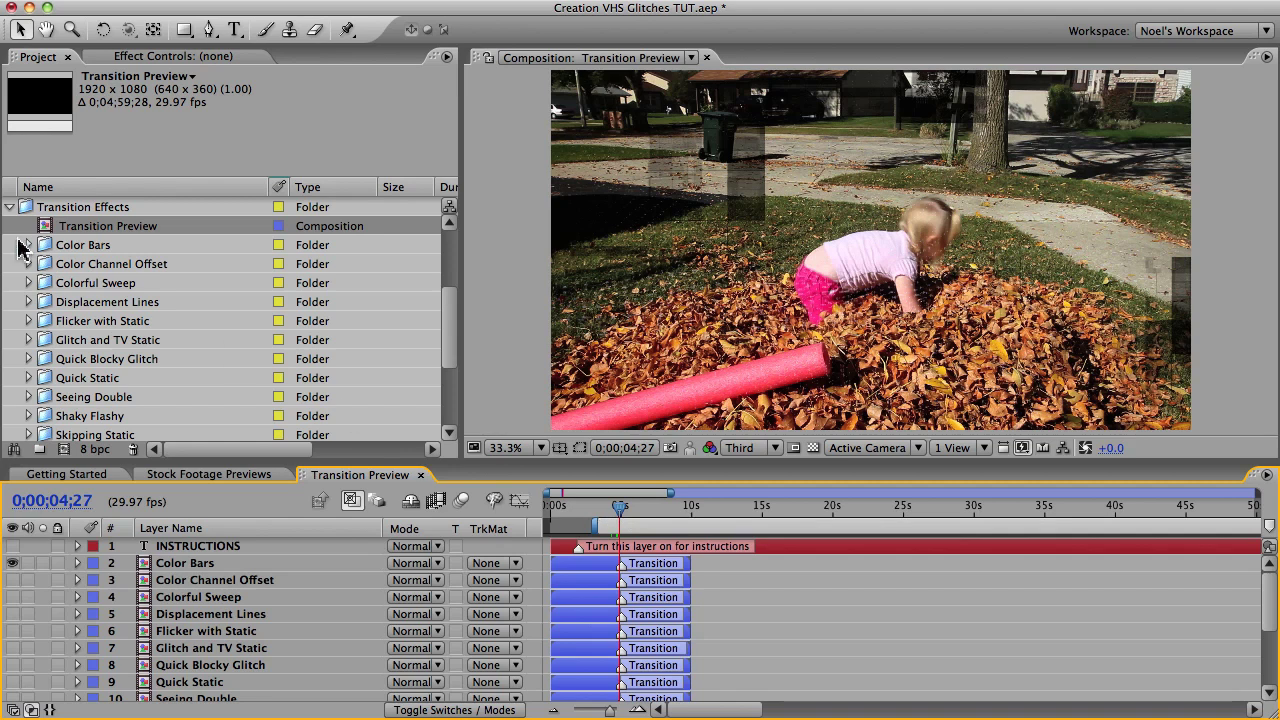
- Expand the Color Channel Offset folder and its precomps folder, and open the Put Your Footage Here composition inside
left_click(36, 264)
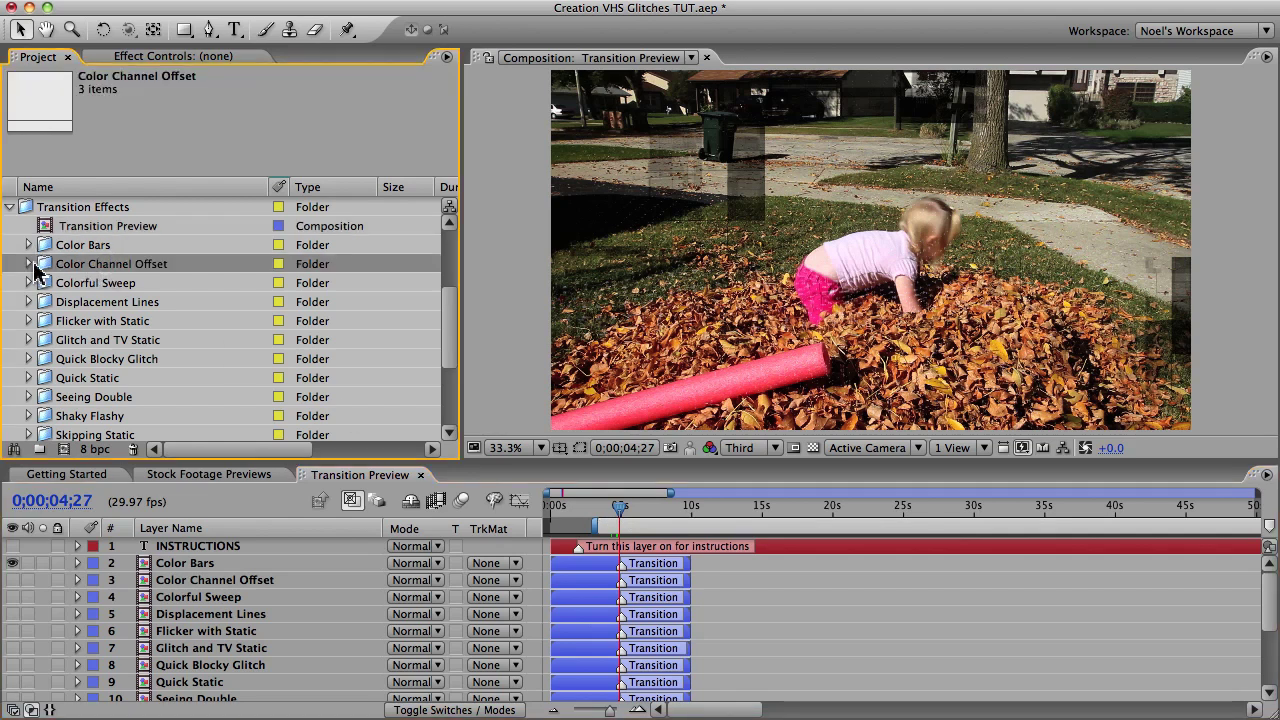
left_click(29, 264)
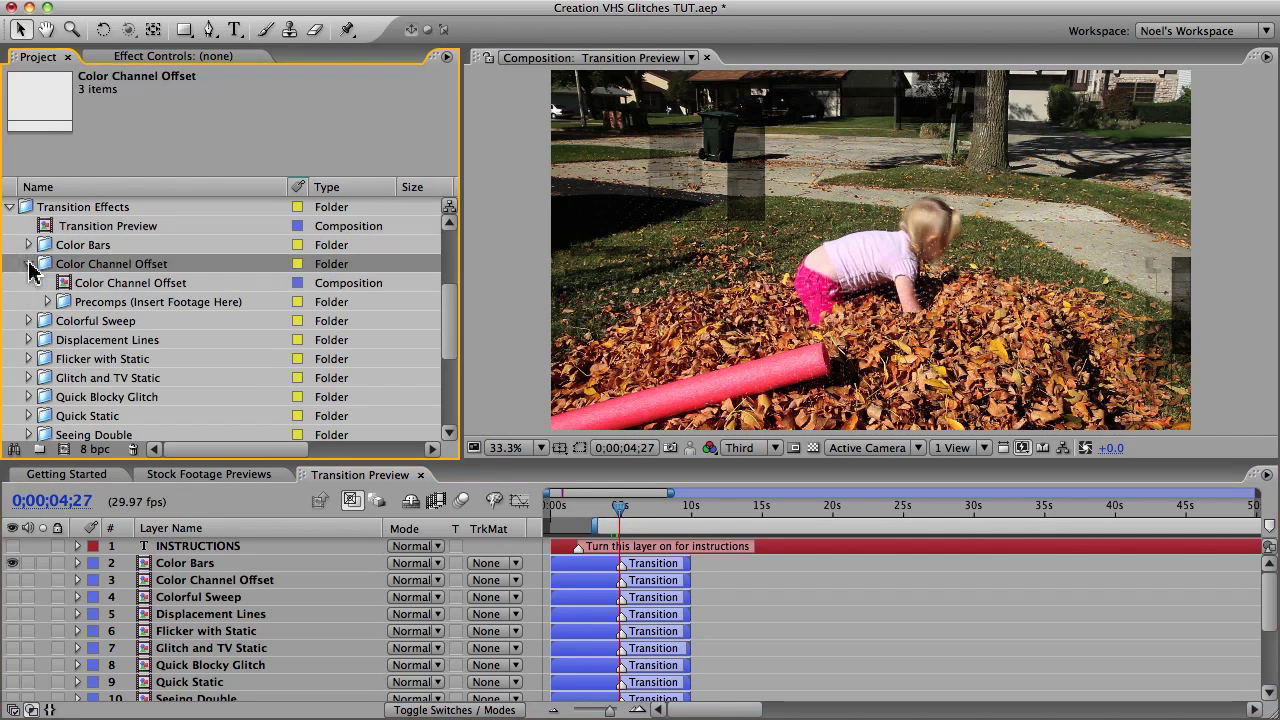
left_click(47, 302)
double_click(137, 321)
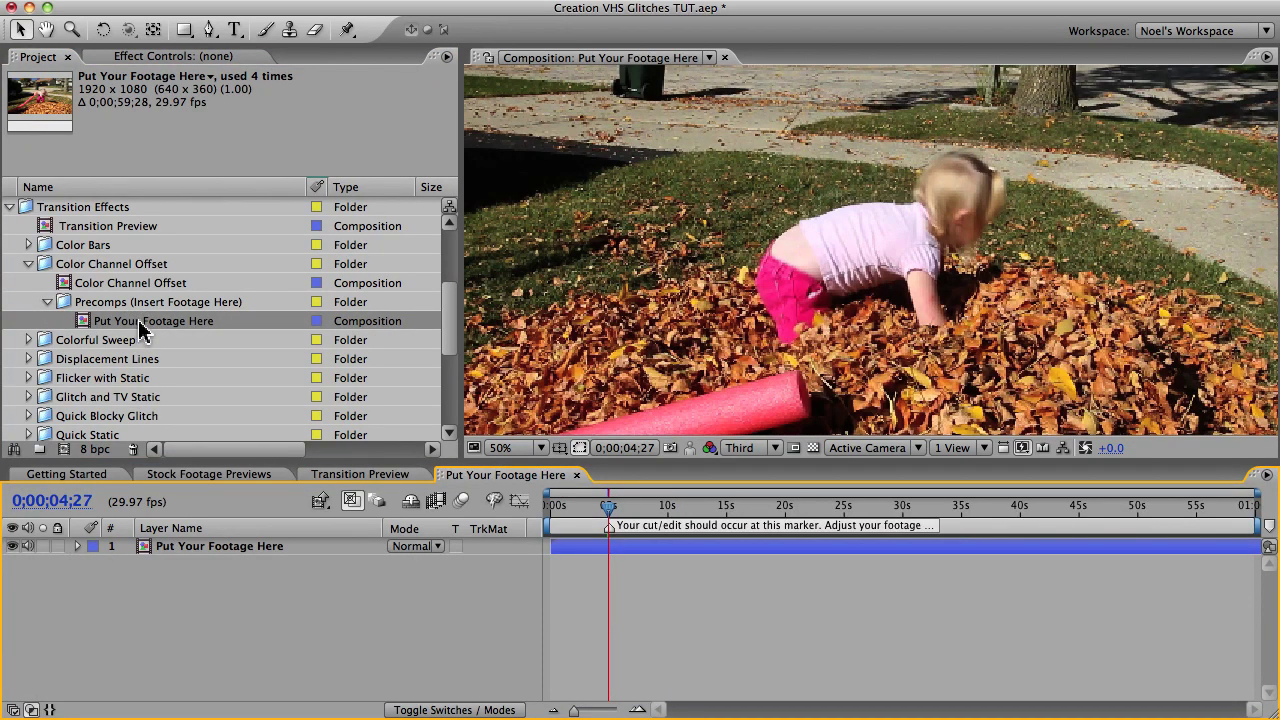
- Read the full comment of the composition marker at 0;00;05;00 and close its settings
double_click(611, 530)
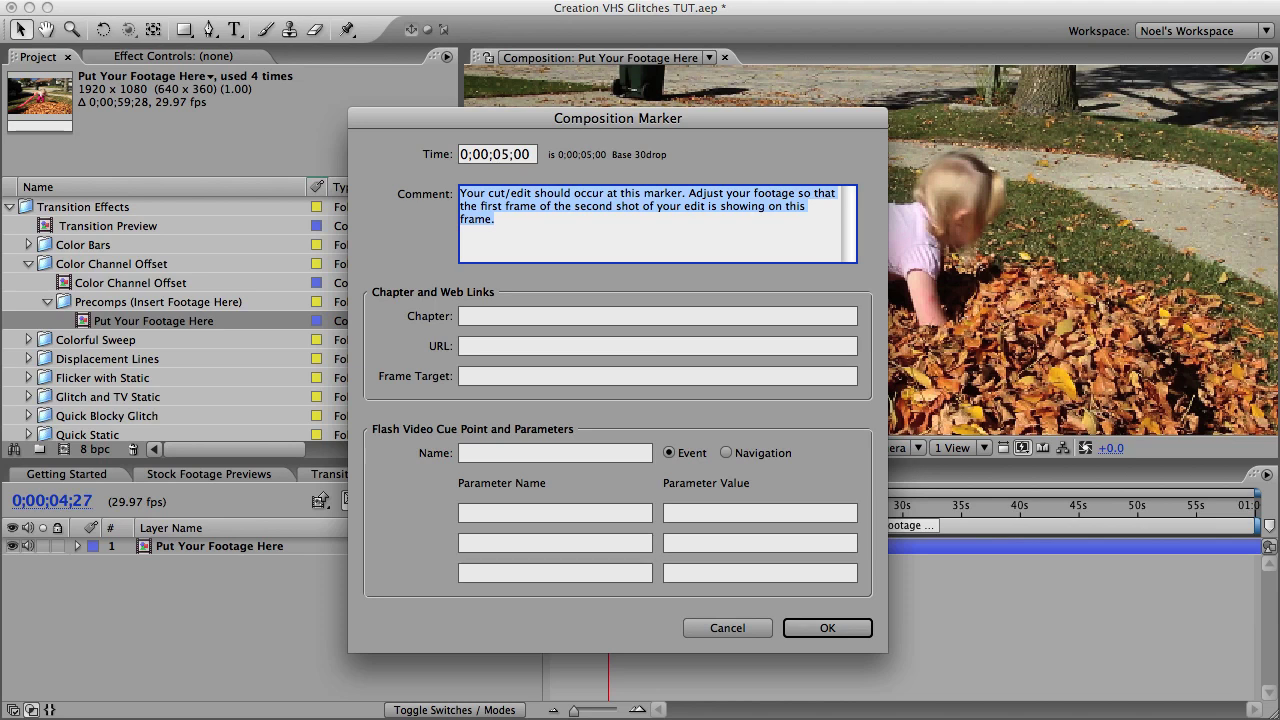
left_click(846, 630)
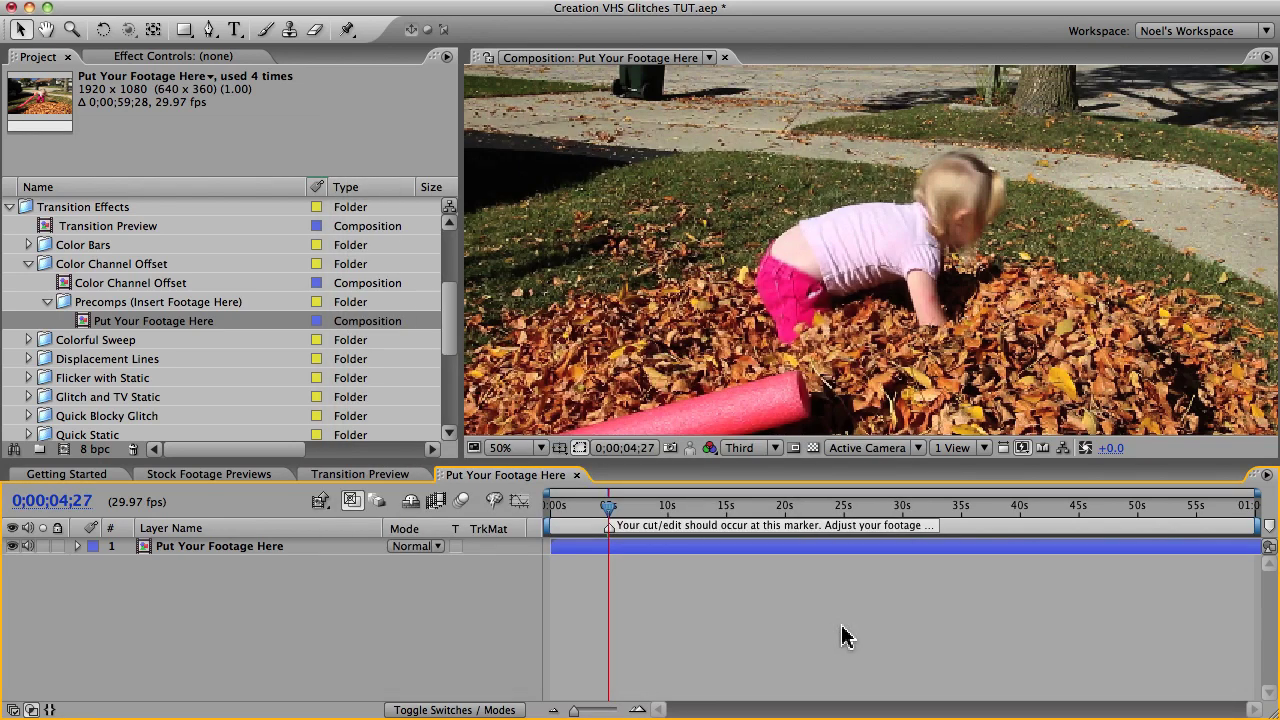
- Set the current time to the marker at 0;00;05;00 and slide the Put Your Footage Here layer slightly earlier in the timeline
left_click_drag(575, 709, 618, 710)
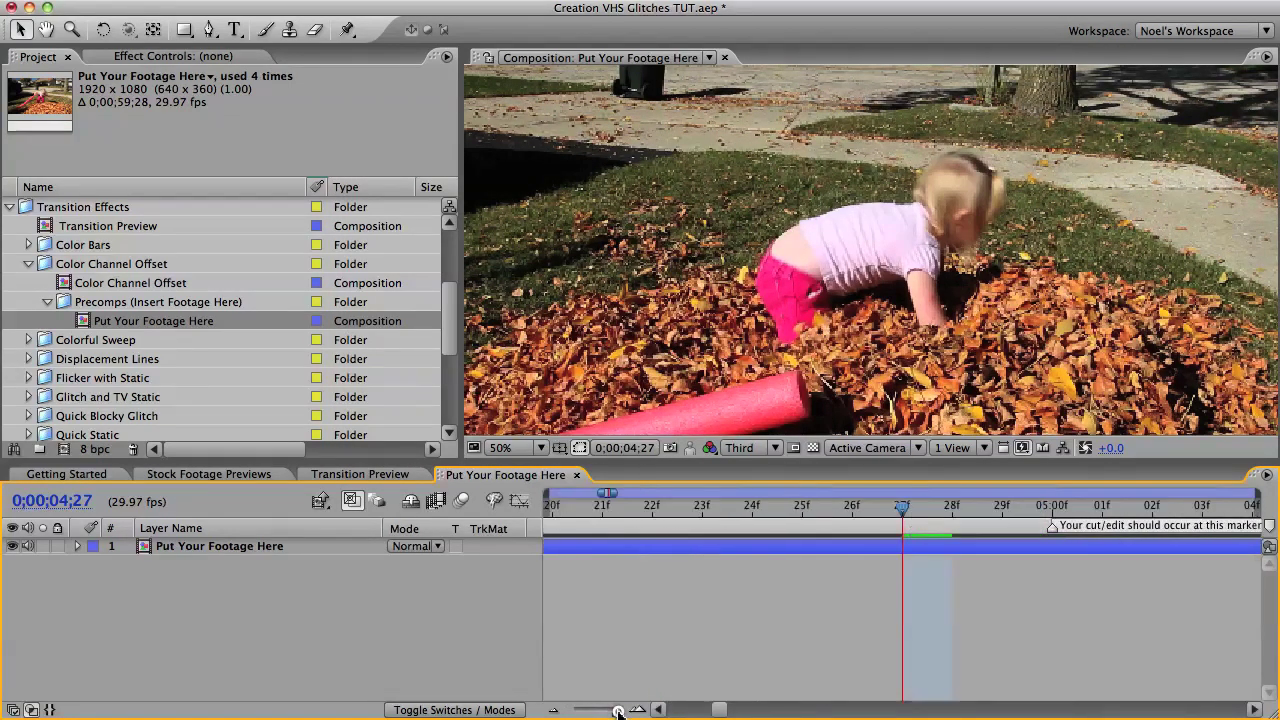
left_click(1043, 548)
left_click(1054, 512)
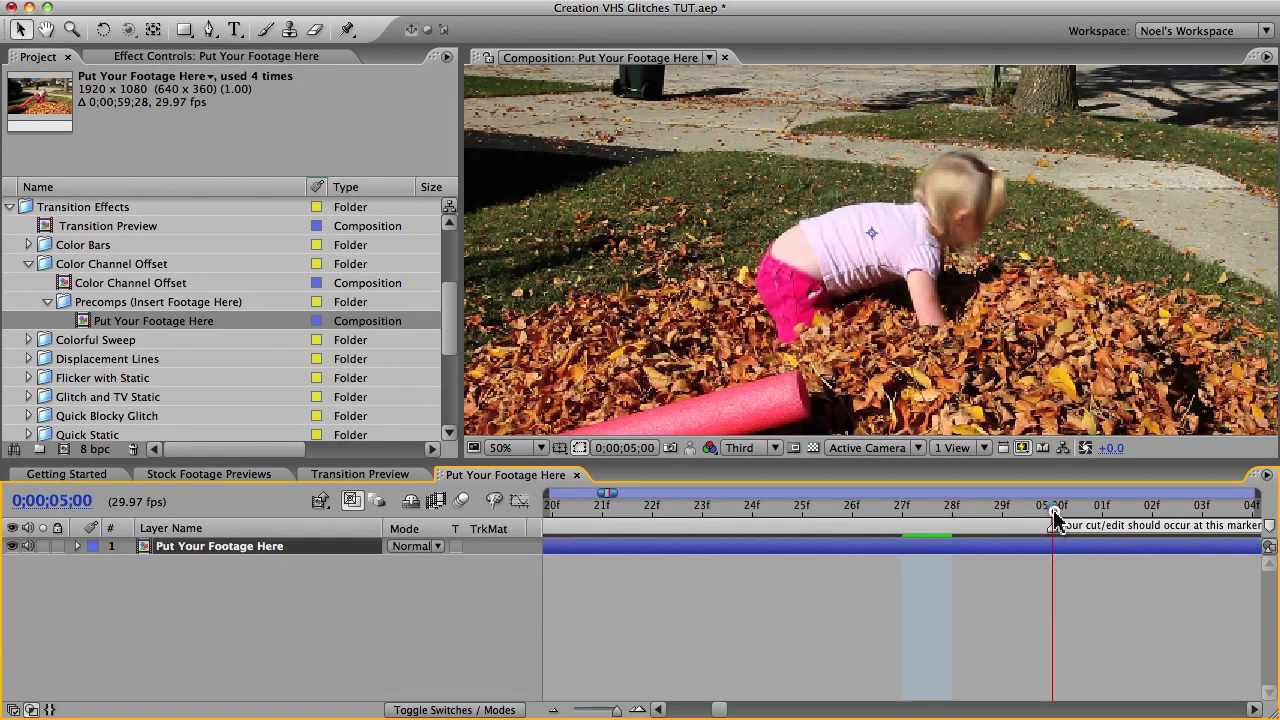
left_click_drag(1080, 546, 913, 558)
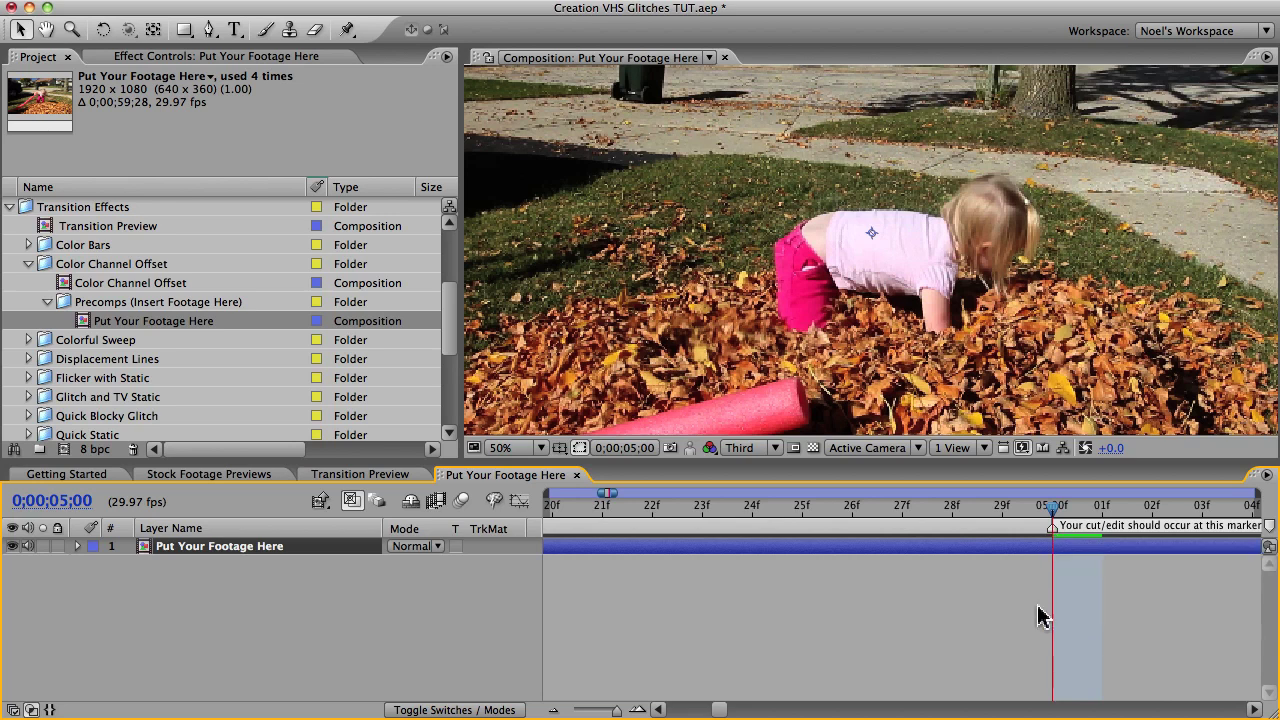
- Select the Color Channel Offset composition in the Color Channel Offset folder
left_click(145, 288)
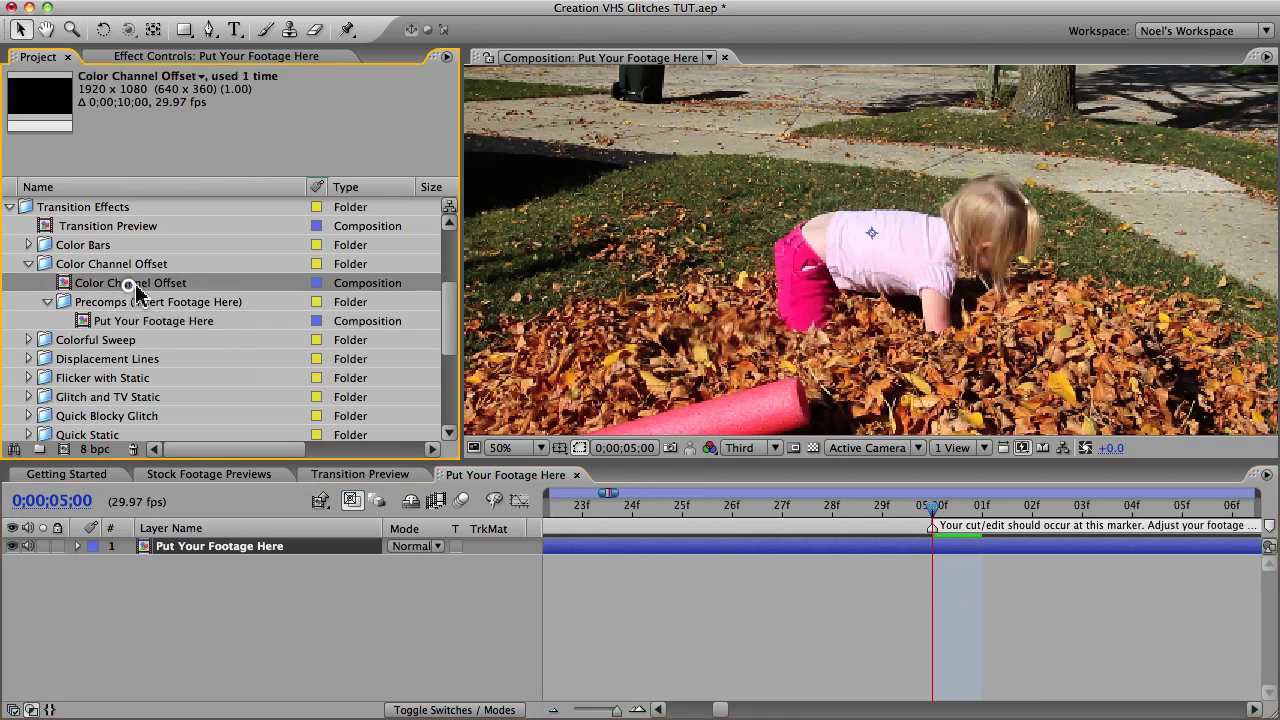
mouse_move(143, 290)
left_mouse_down()
mouse_move(143, 220)
mouse_move(137, 290)
left_mouse_up()
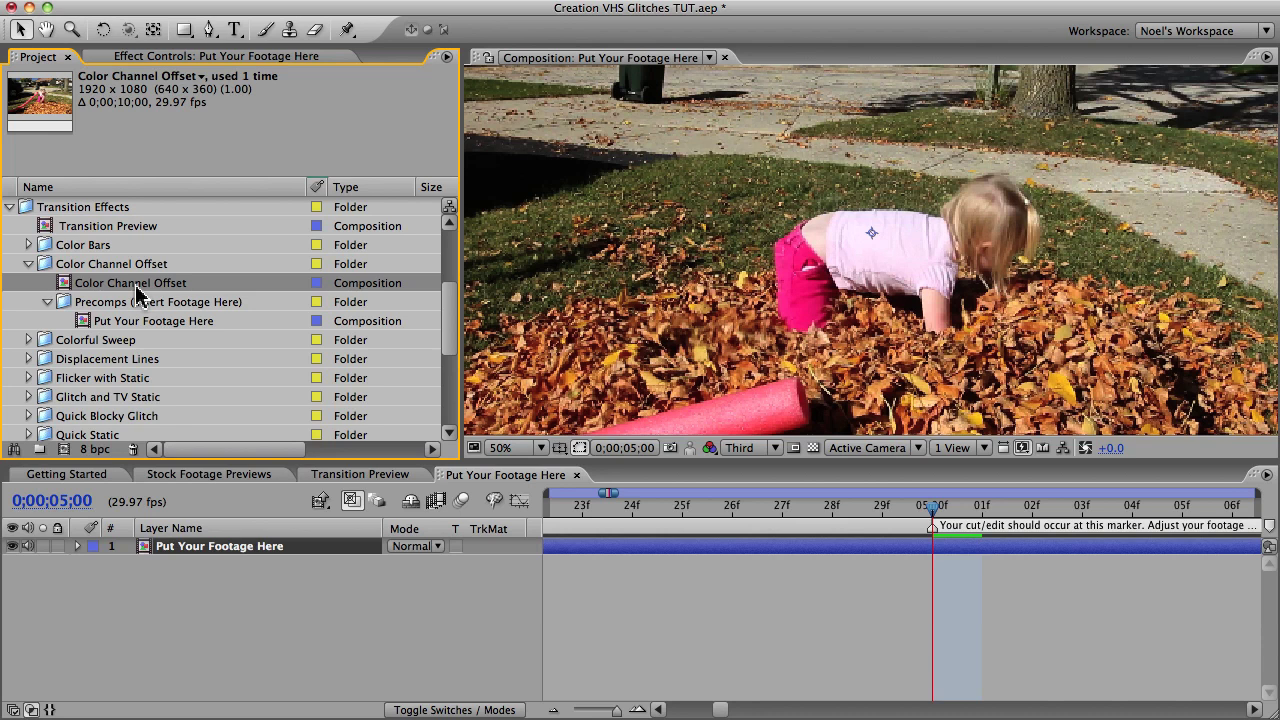